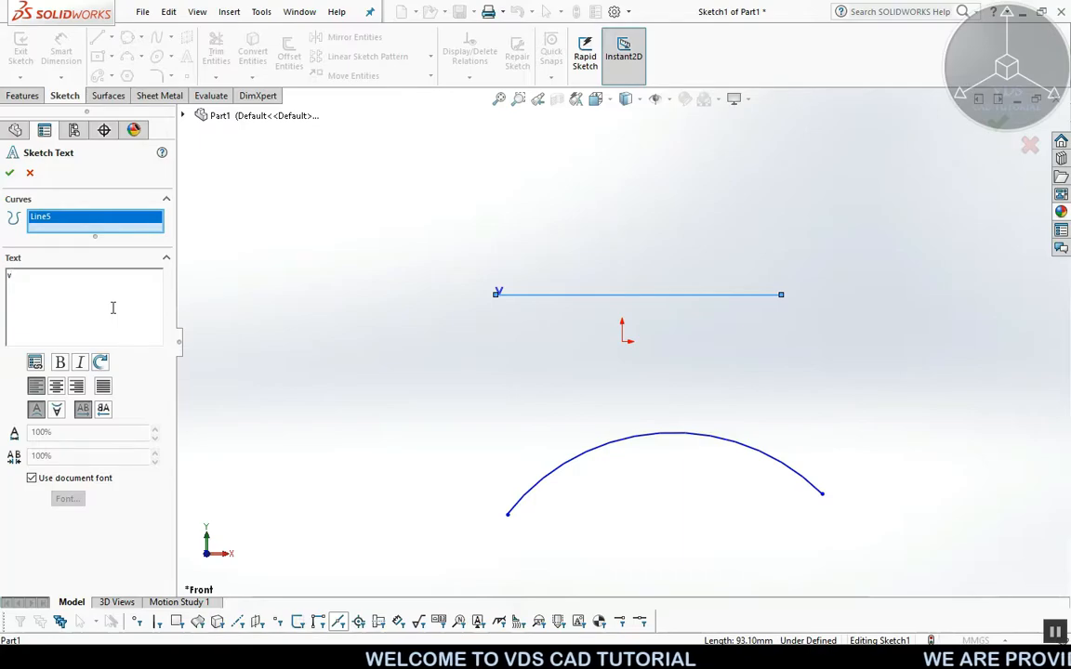
Enter "vds cad tutorial" as the sketch text that follows the straight horizontal line
text(ds t)
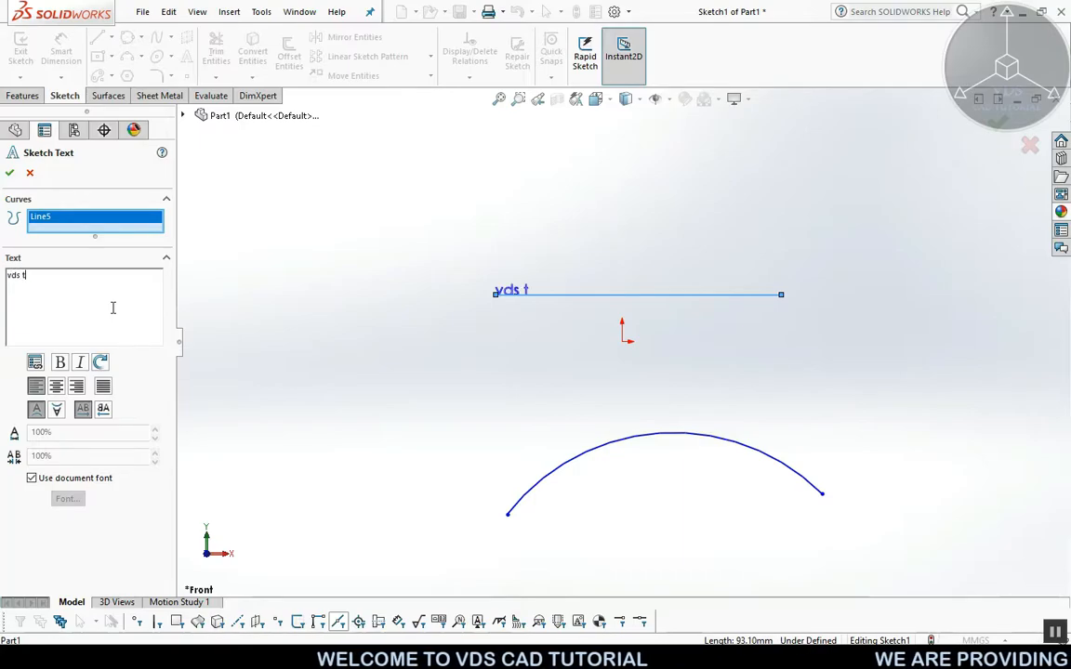
key(BackSpace)
text(cad tutorial)
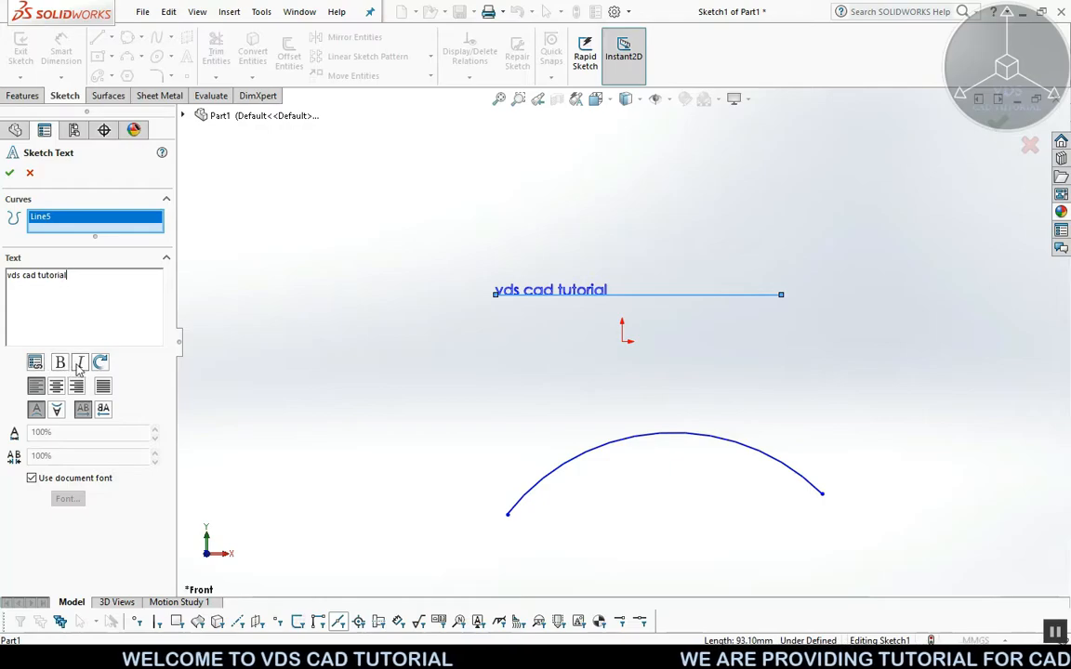
Try centre and right alignment for the text on the line, then restore left alignment
click(56, 388)
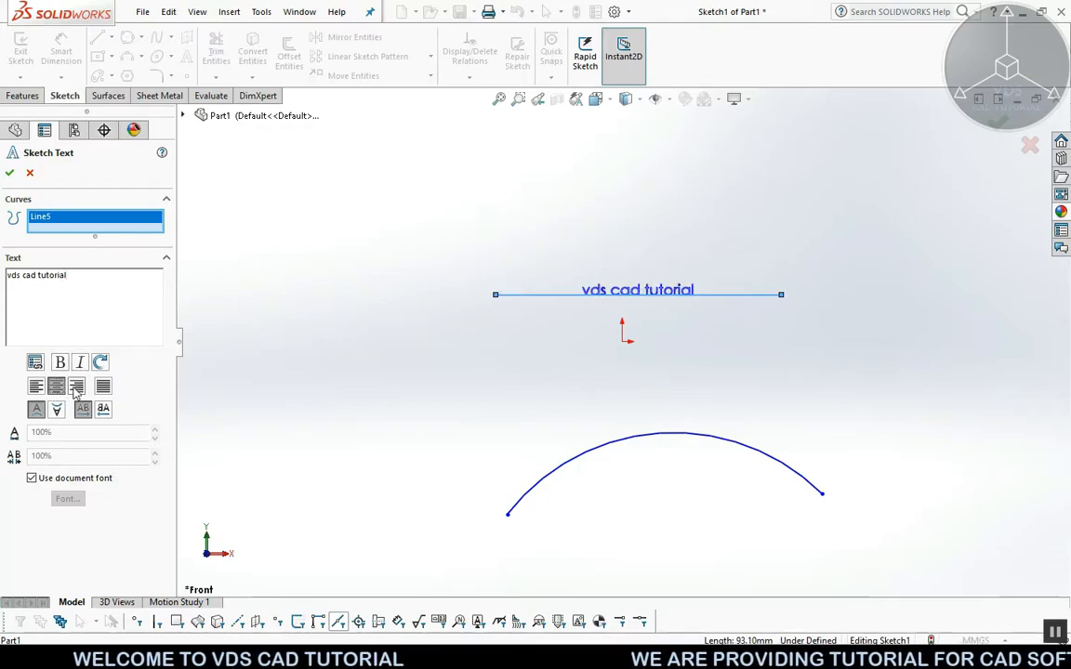
click(76, 387)
click(36, 387)
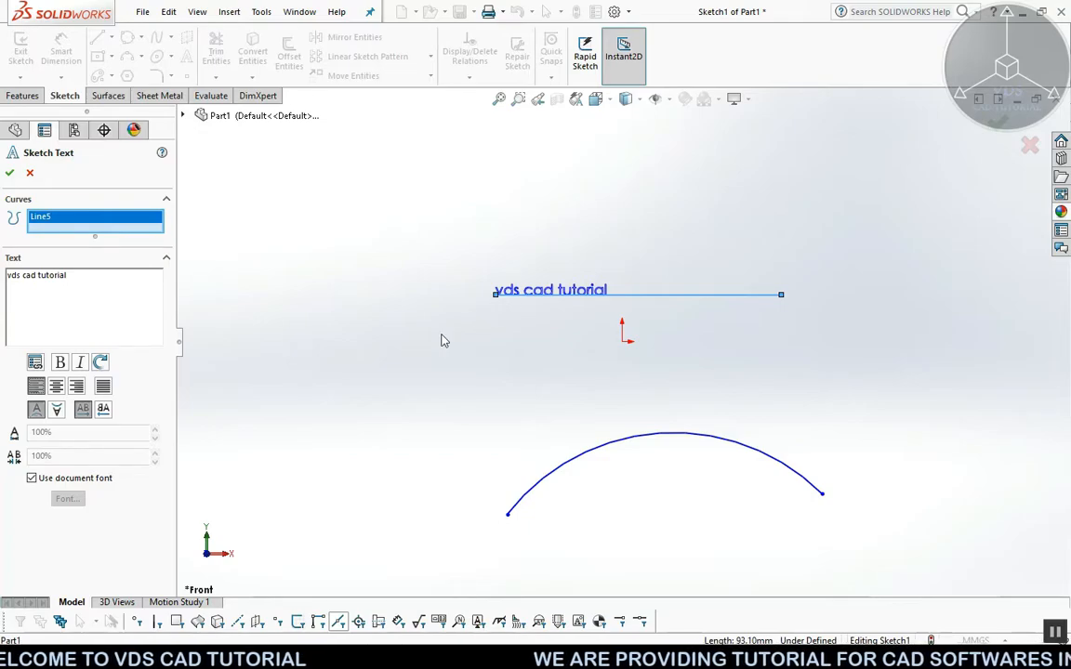
Try flipping the line's text vertically and horizontally, restoring the normal orientation after each flip
click(56, 411)
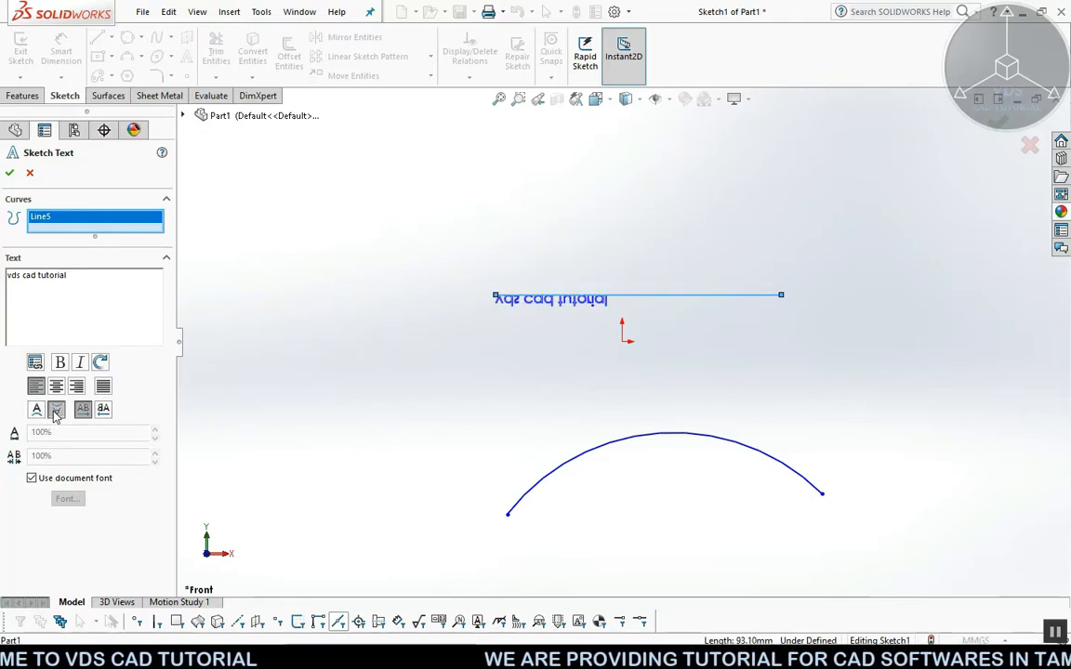
click(54, 411)
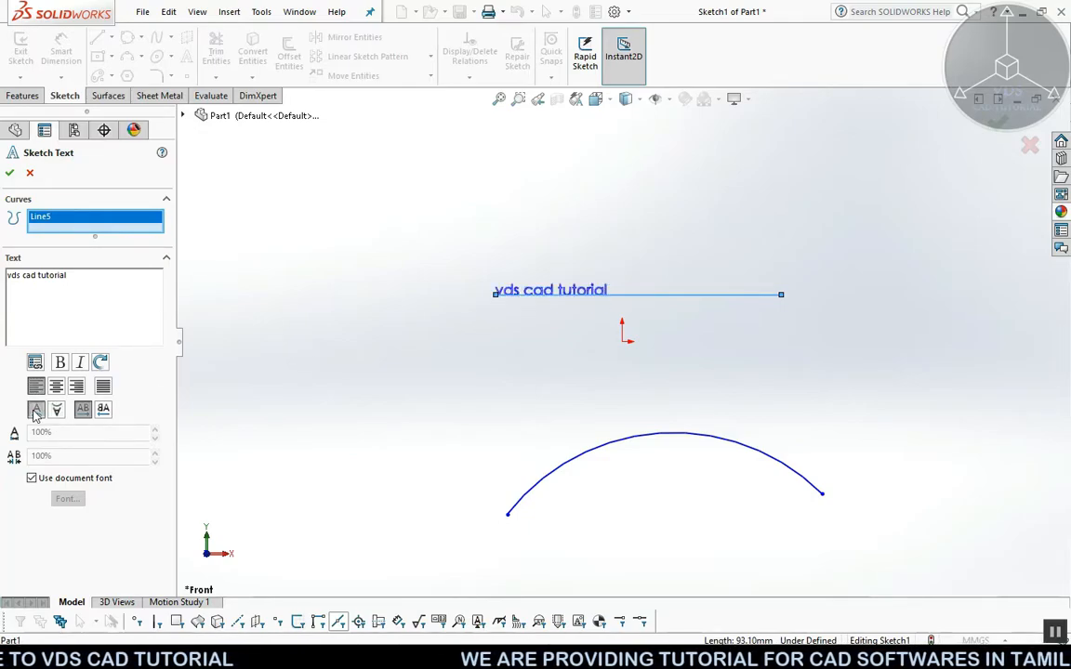
click(103, 411)
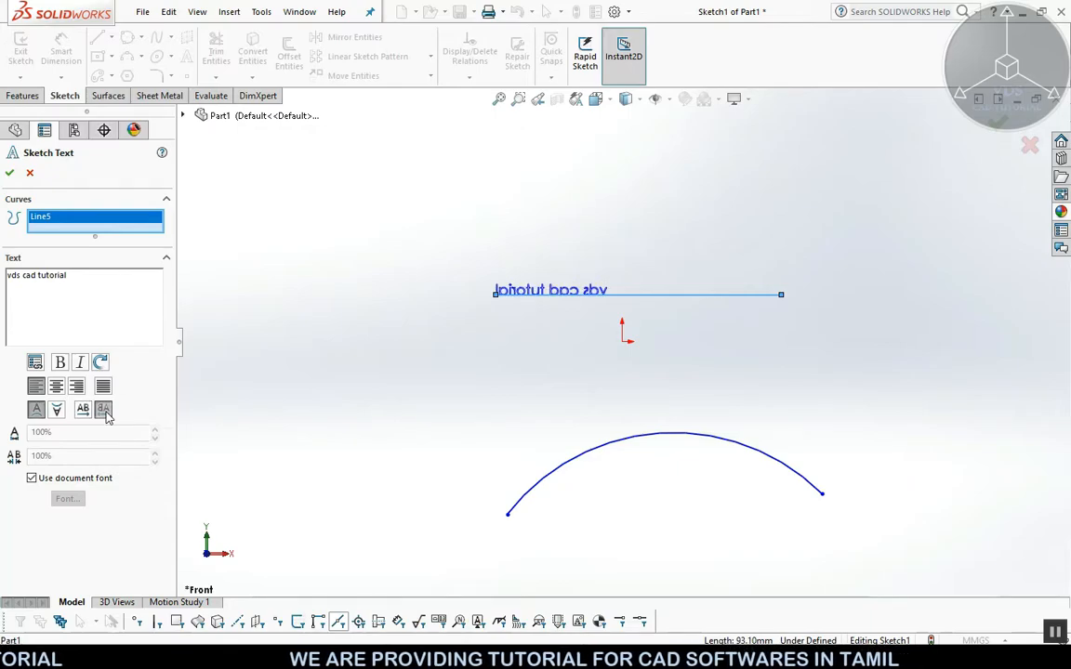
click(105, 414)
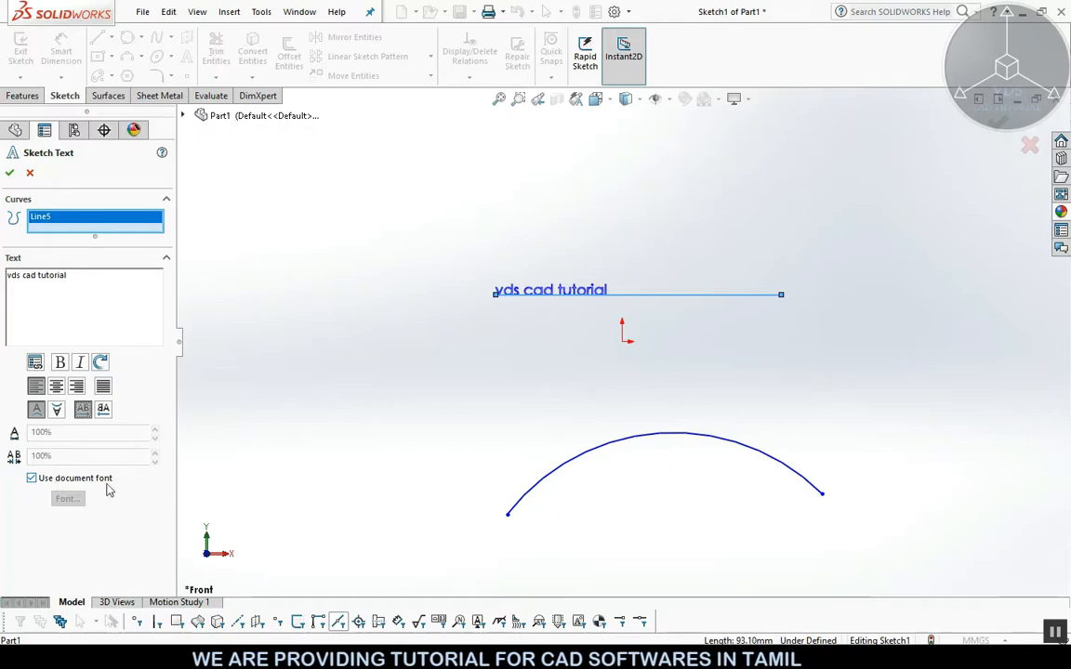
Stop using the document font for the line's text and set its width factor to 130% and spacing to 120%
click(32, 479)
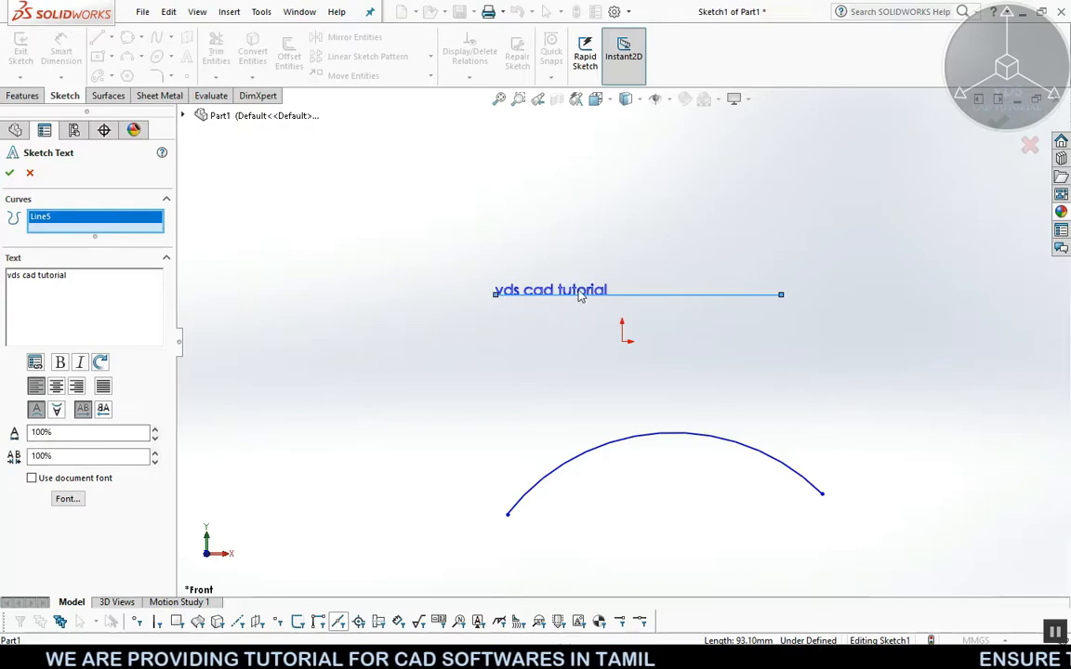
click(156, 431)
click(156, 432)
click(156, 431)
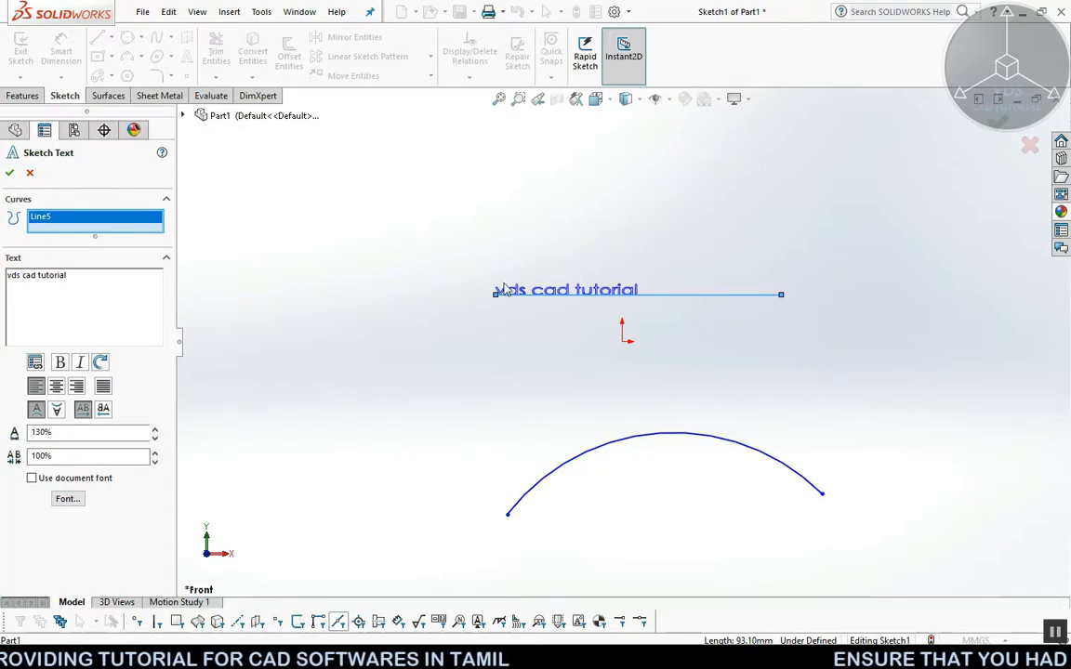
click(154, 451)
click(154, 451)
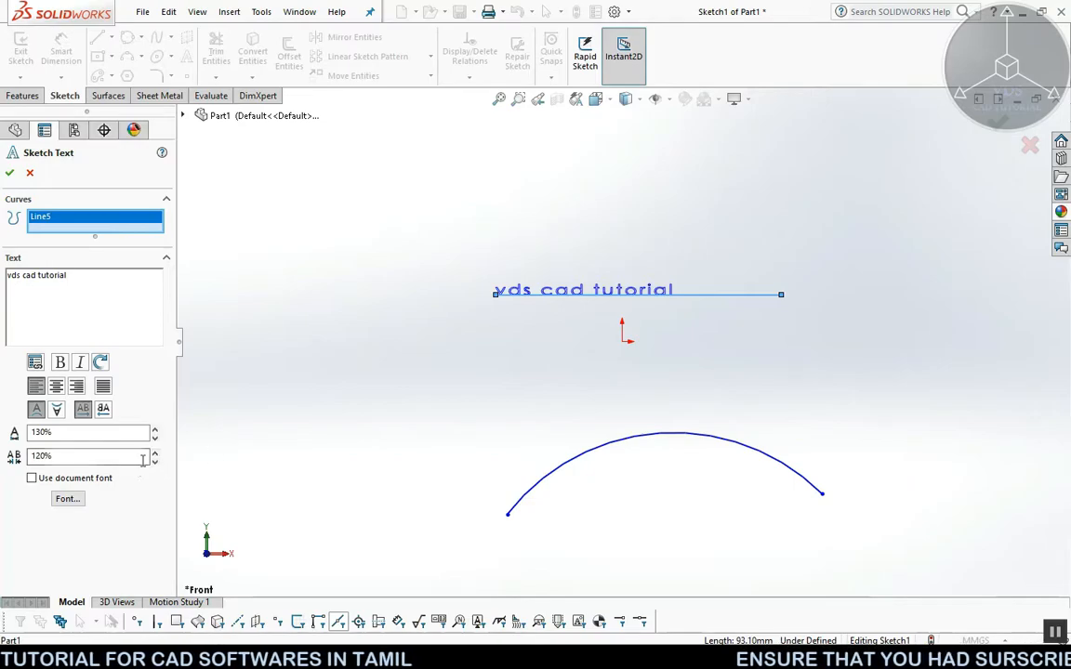
Set the line text's font to Times New Roman, Italic, 15 points, and accept the sketch text
click(67, 499)
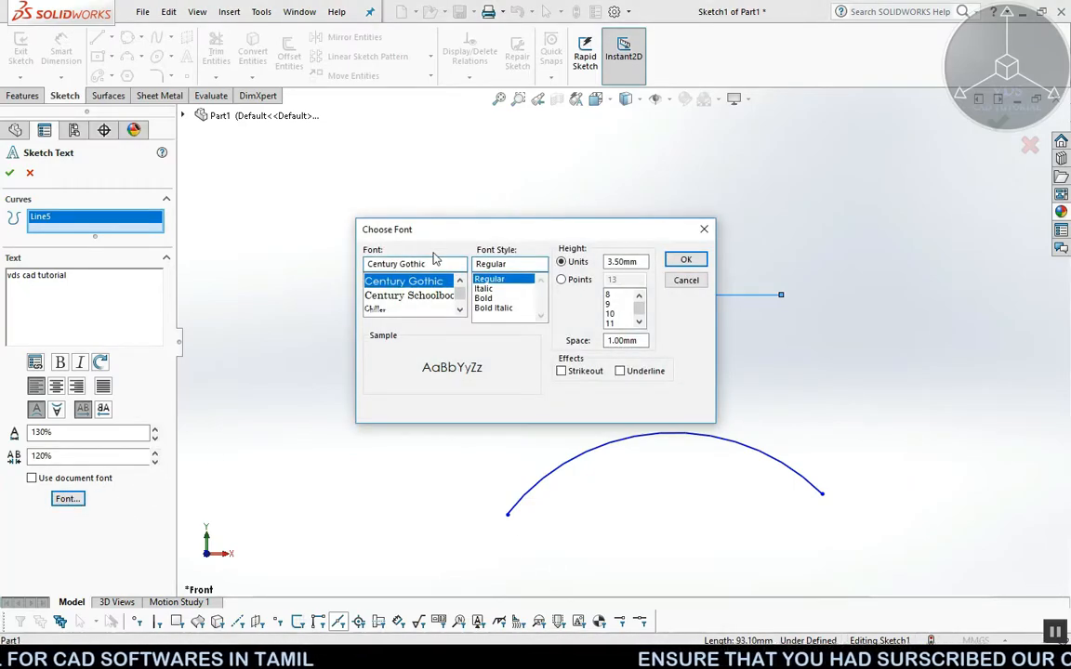
text(timers)
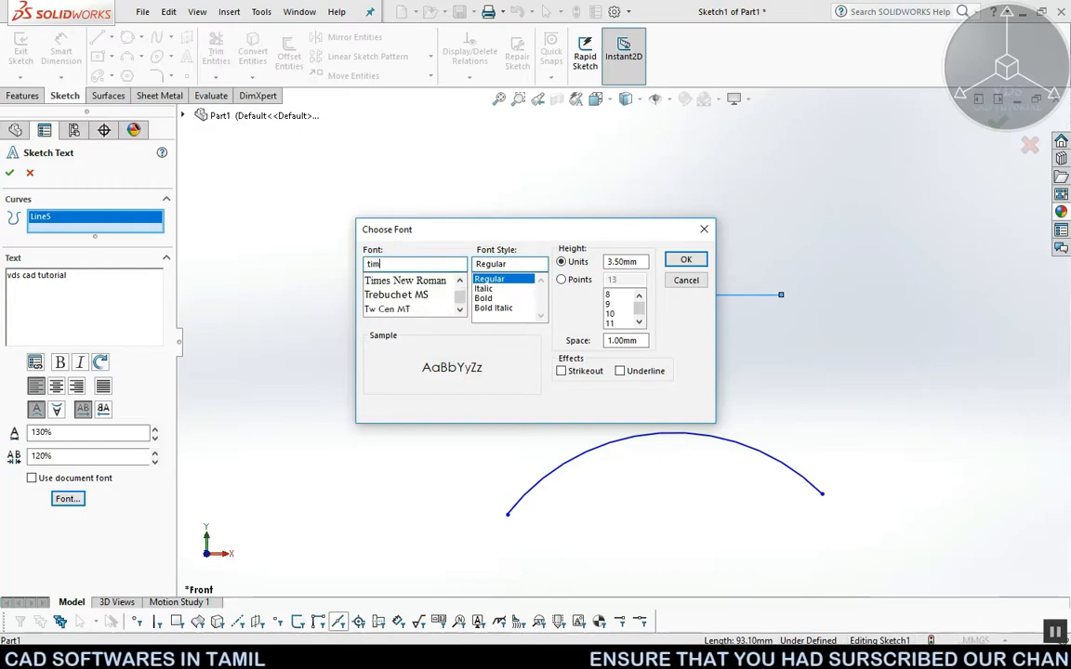
key(BackSpace)
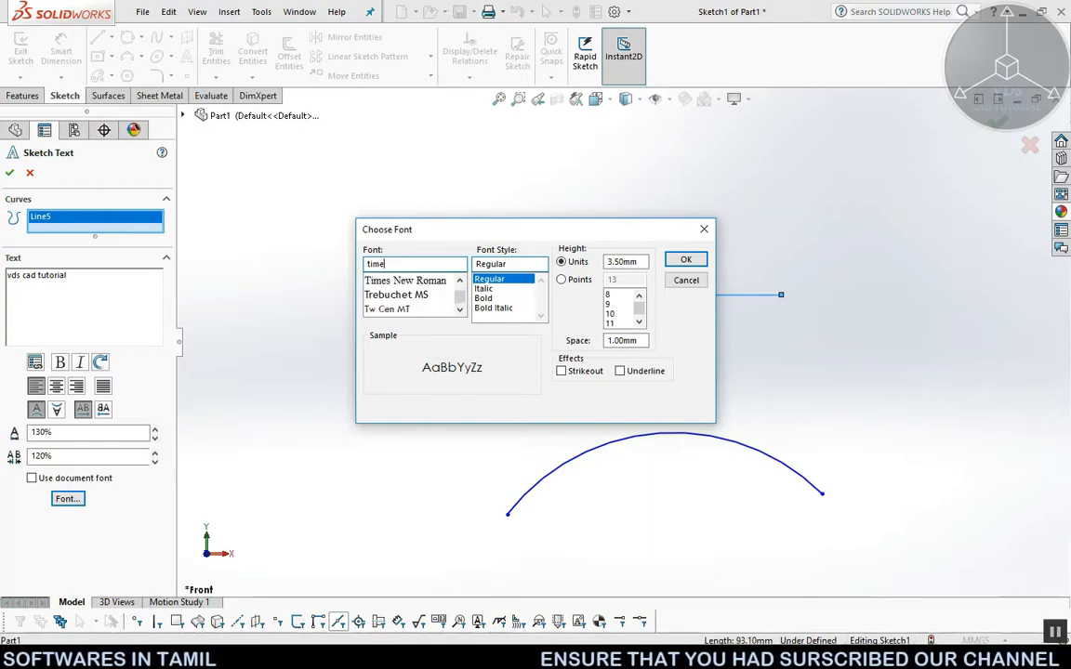
click(422, 280)
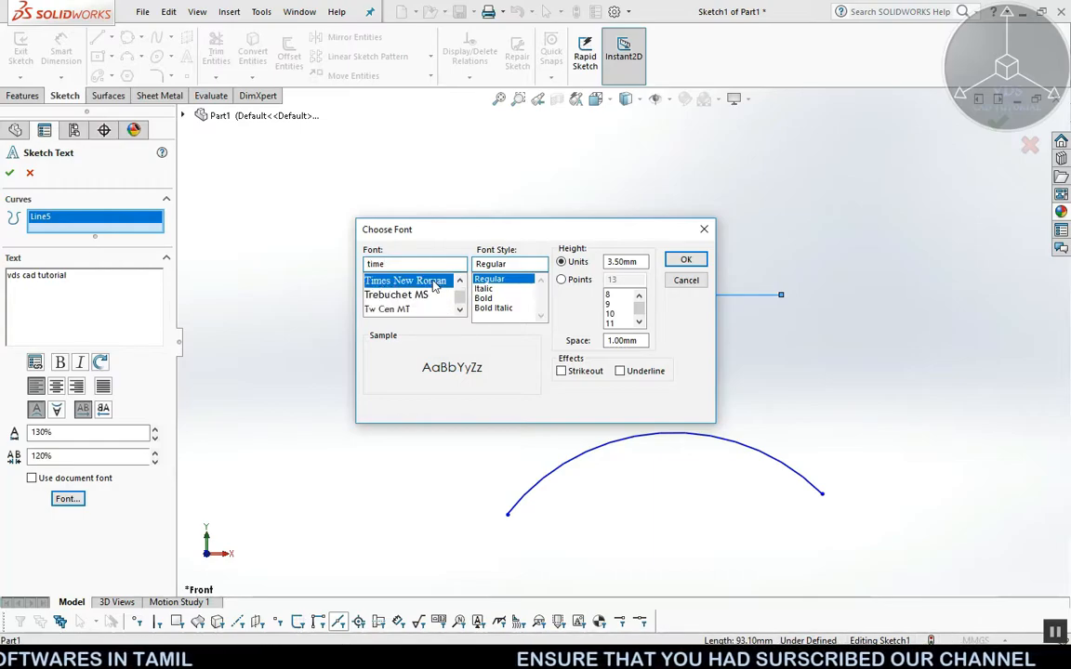
click(486, 289)
click(579, 280)
text(15)
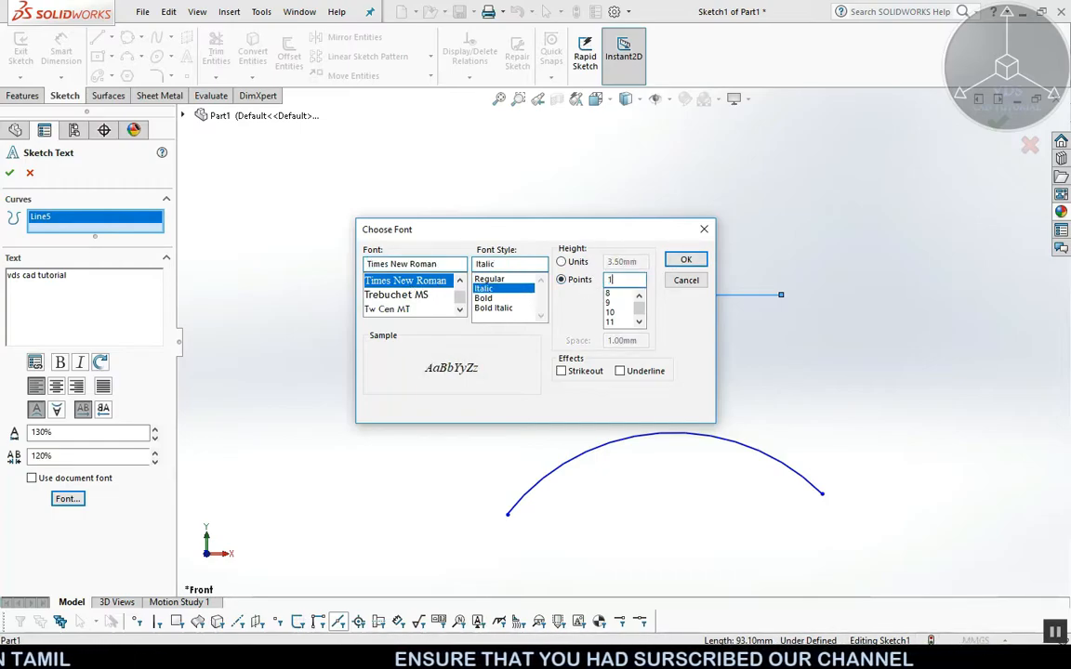
click(685, 259)
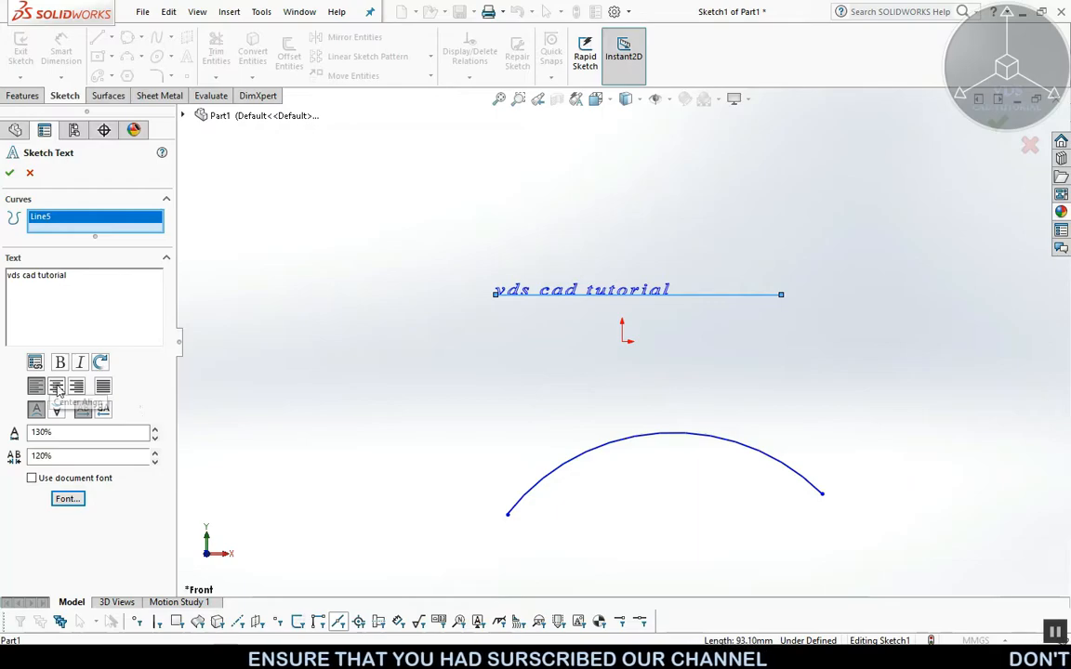
click(9, 173)
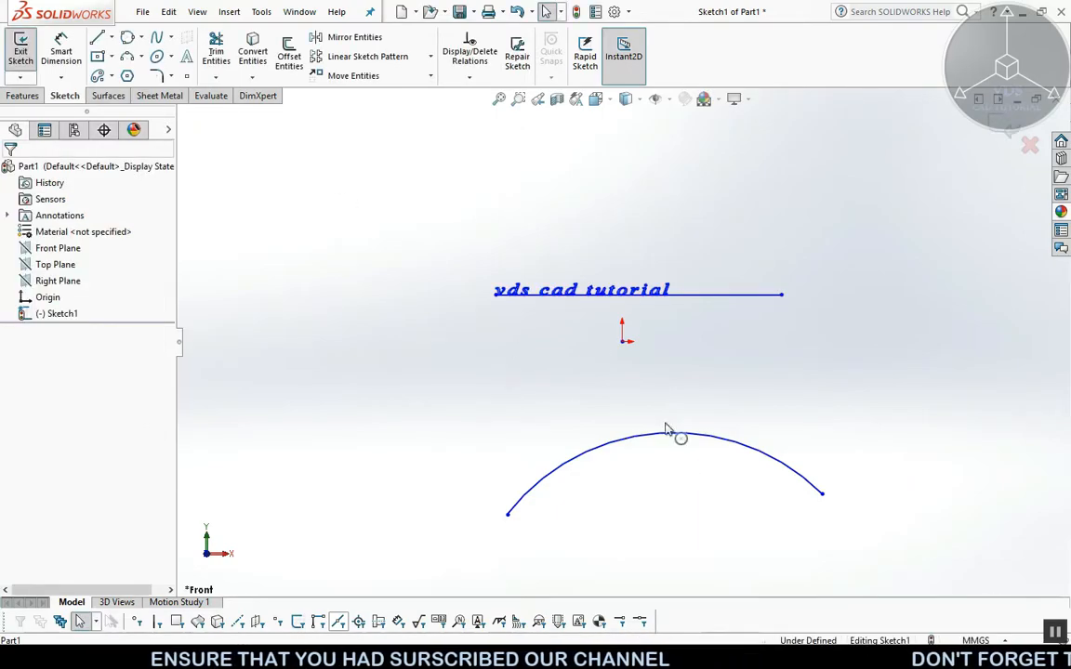
Add the sketch text "vds cad tutorial" along the arc with centre alignment
click(186, 57)
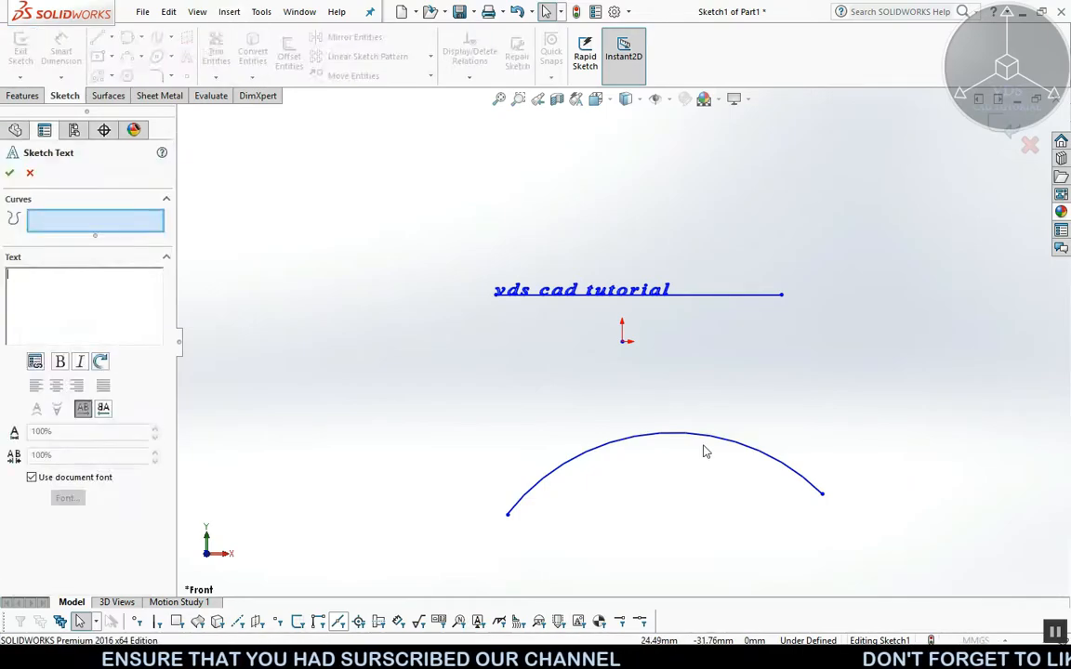
click(709, 442)
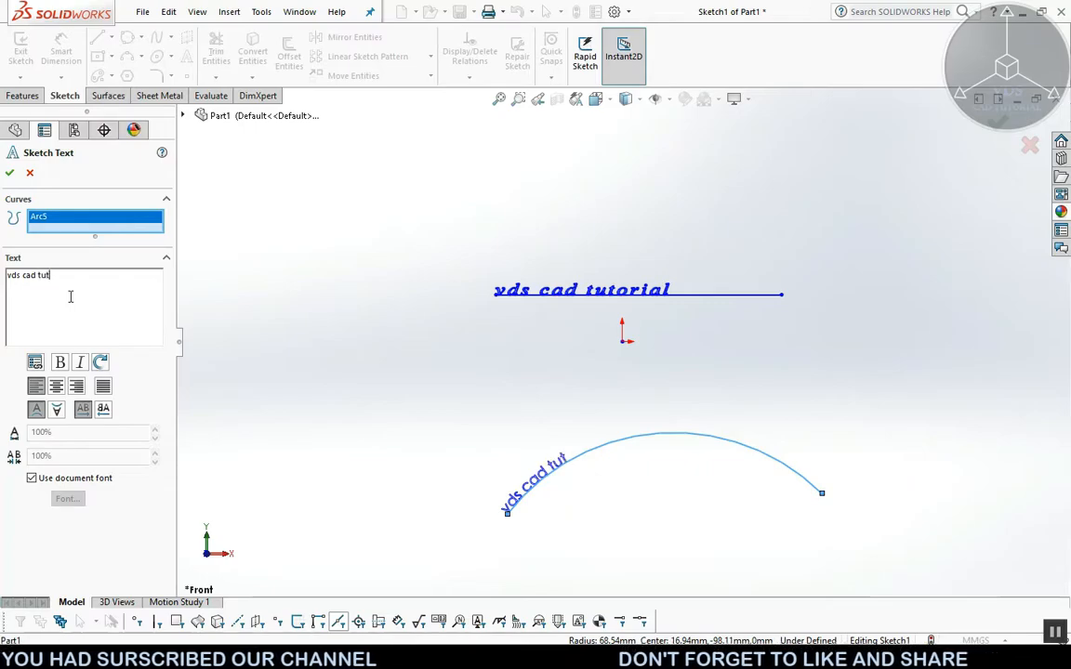
text(ial)
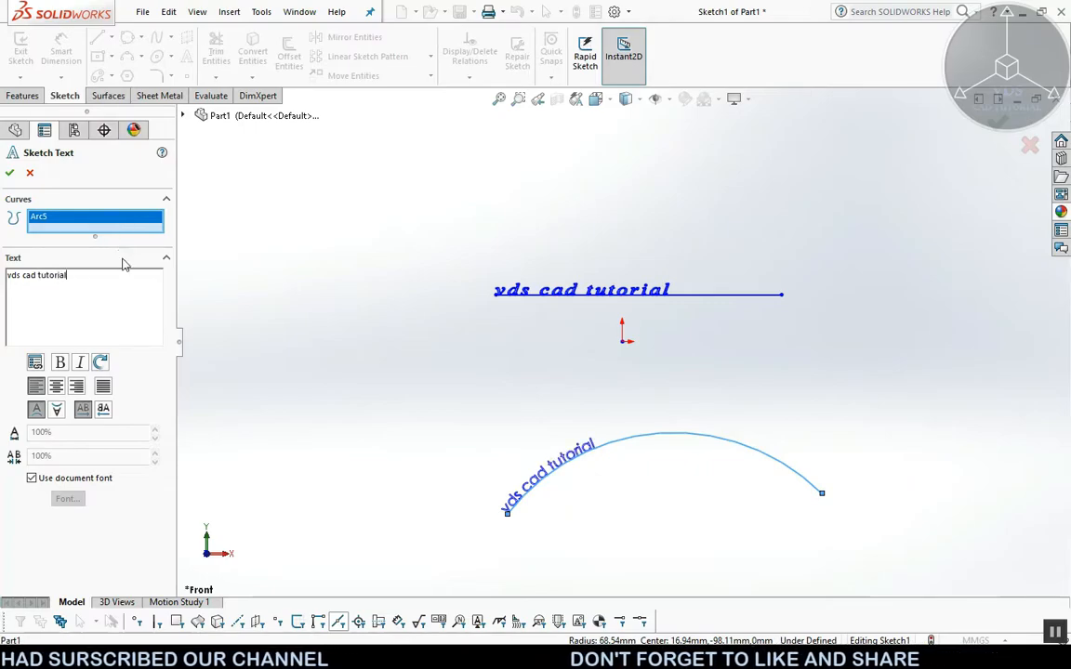
click(56, 386)
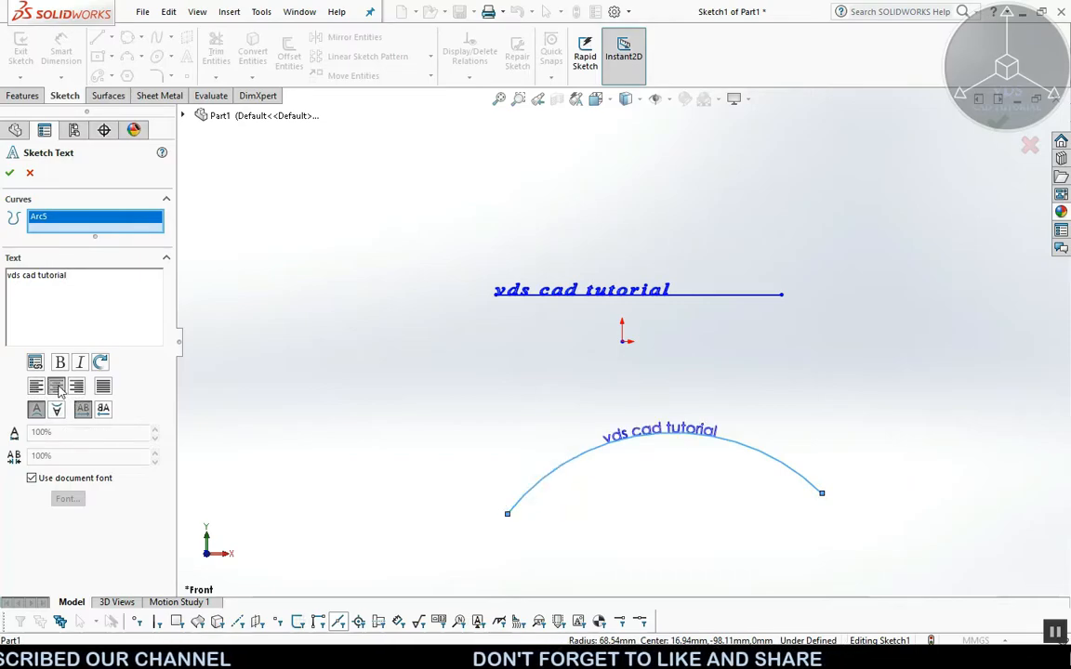
Replace the document font of the arc text with Palatino Linotype at 20 points, set its spacing to 110%, and accept it
click(31, 478)
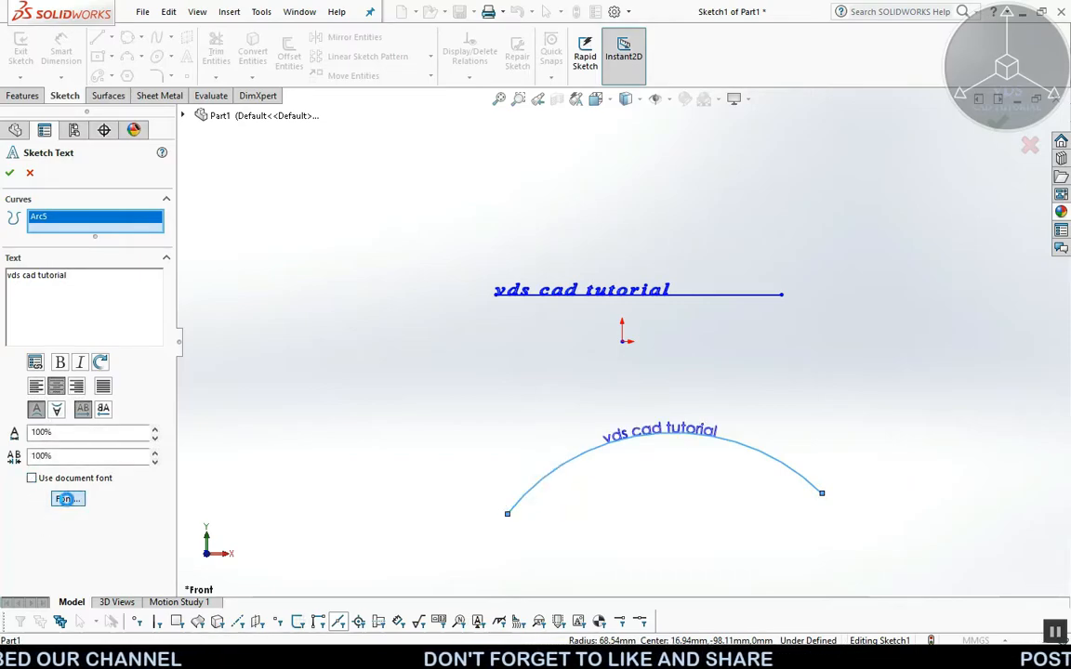
click(67, 499)
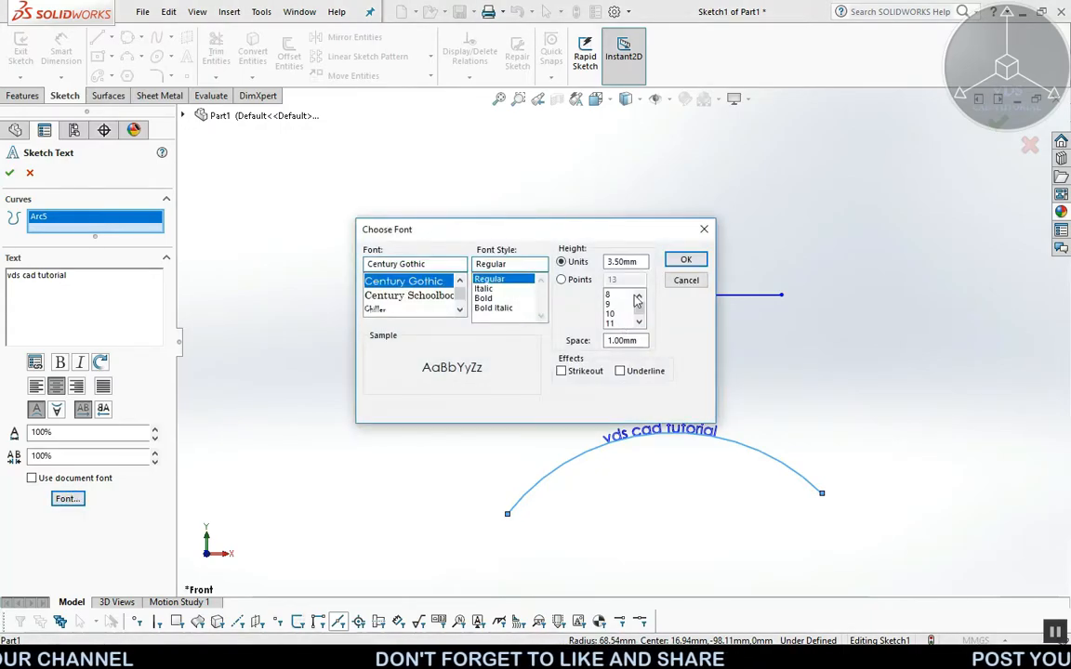
click(587, 281)
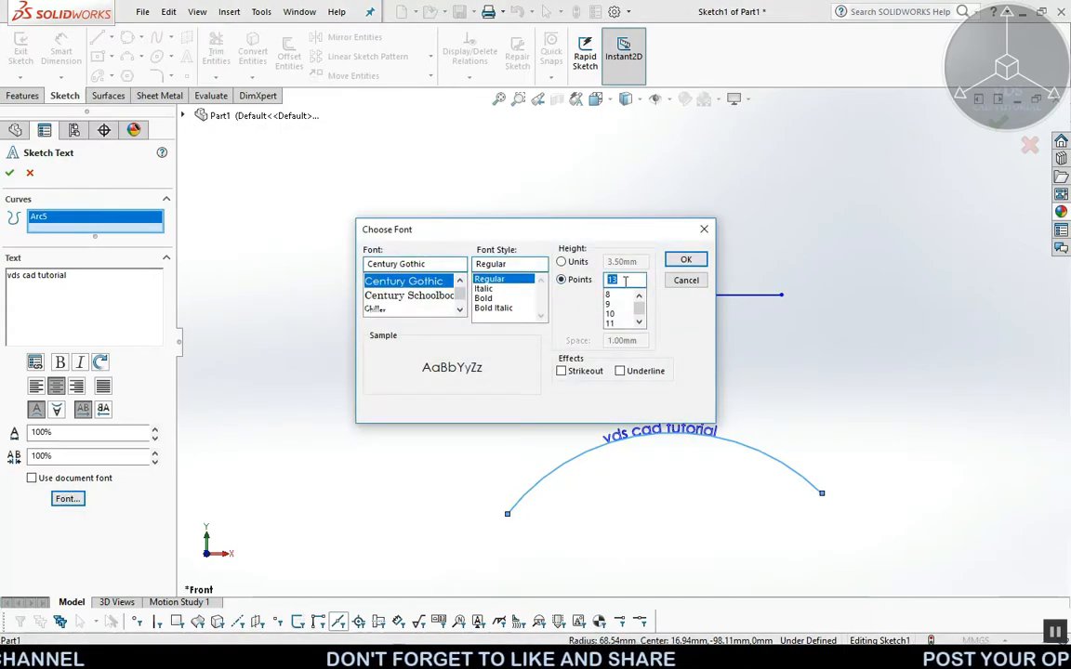
text(20)
click(441, 266)
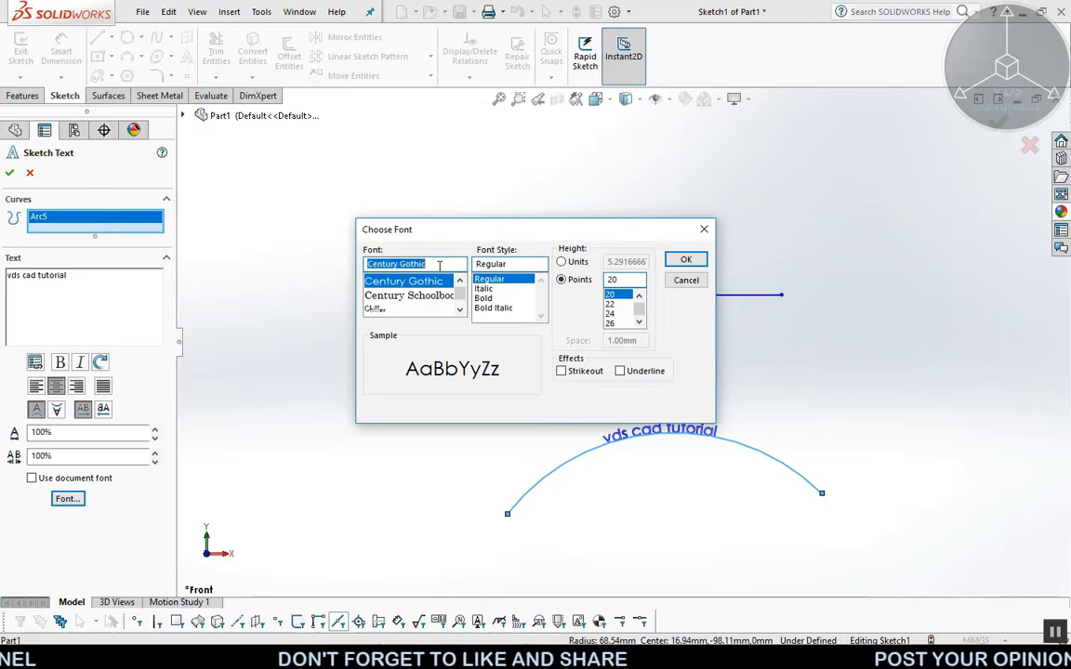
text(pla)
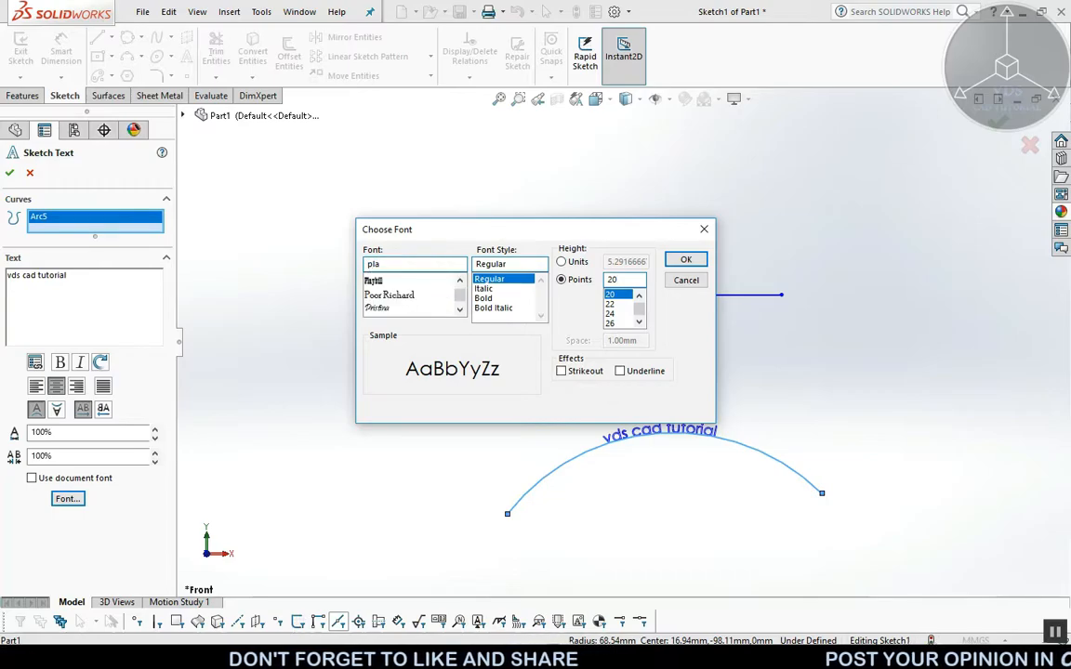
key(BackSpace)
key(BackSpace)
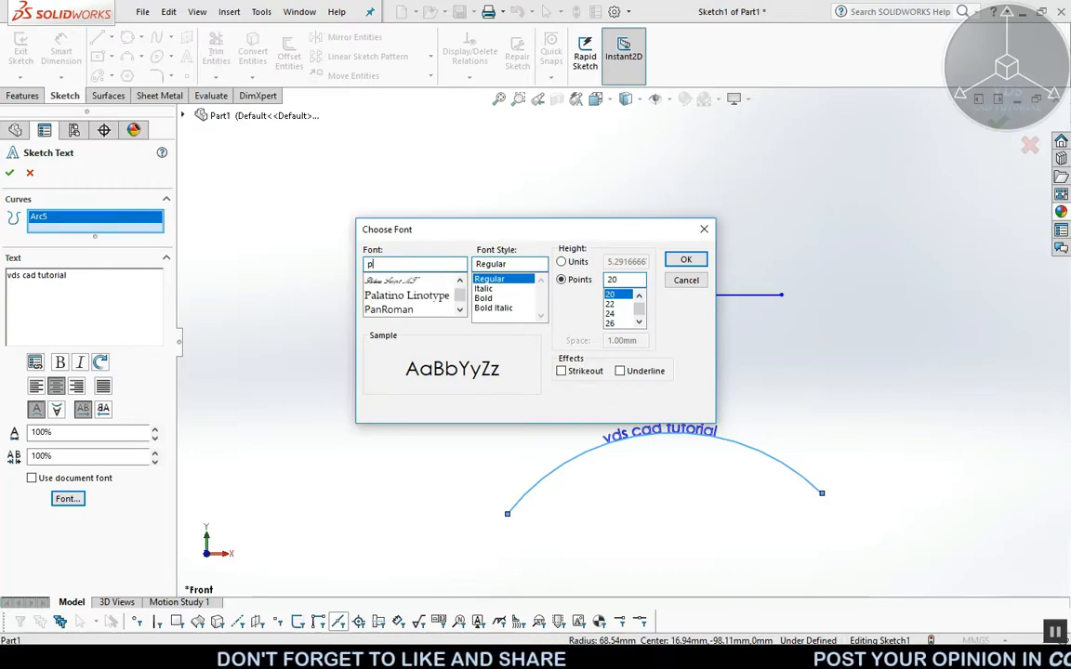
click(409, 296)
click(686, 262)
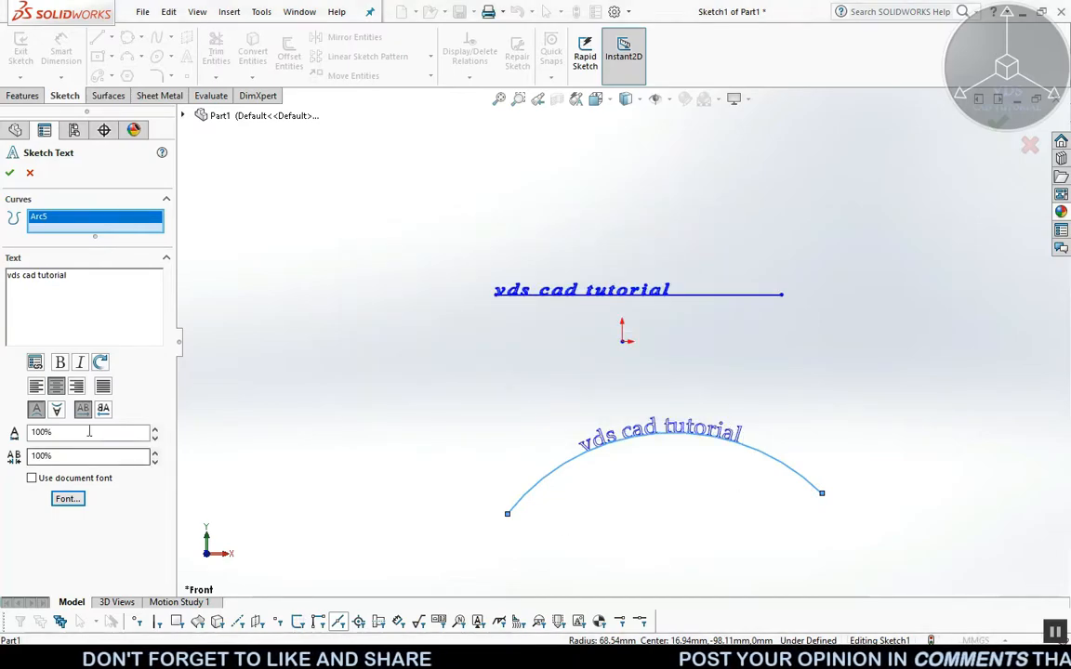
click(156, 452)
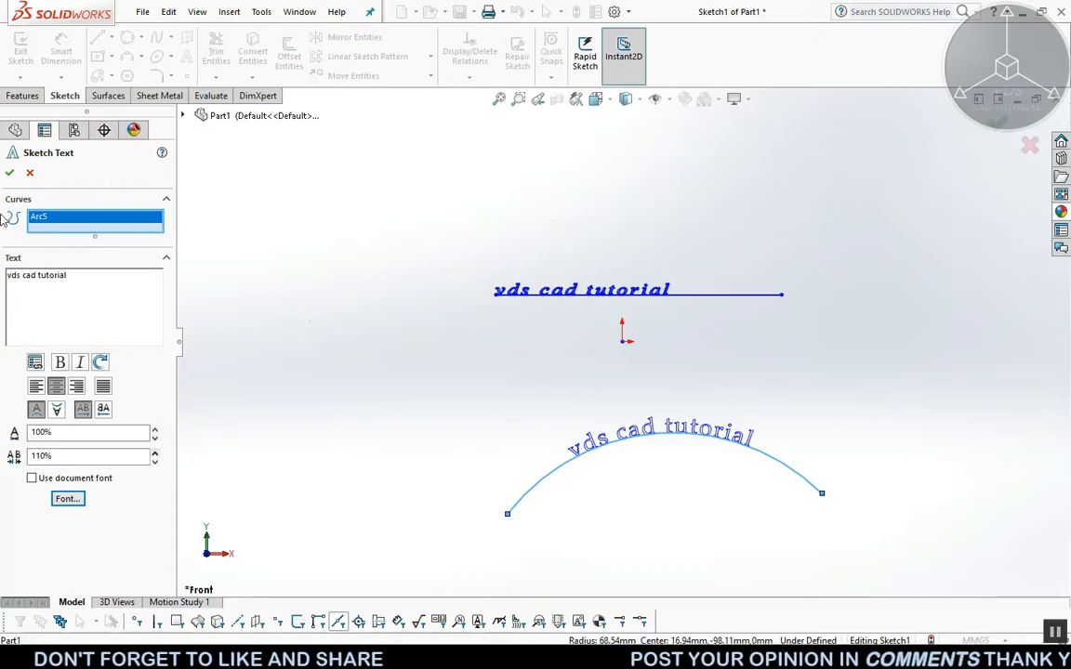
click(9, 173)
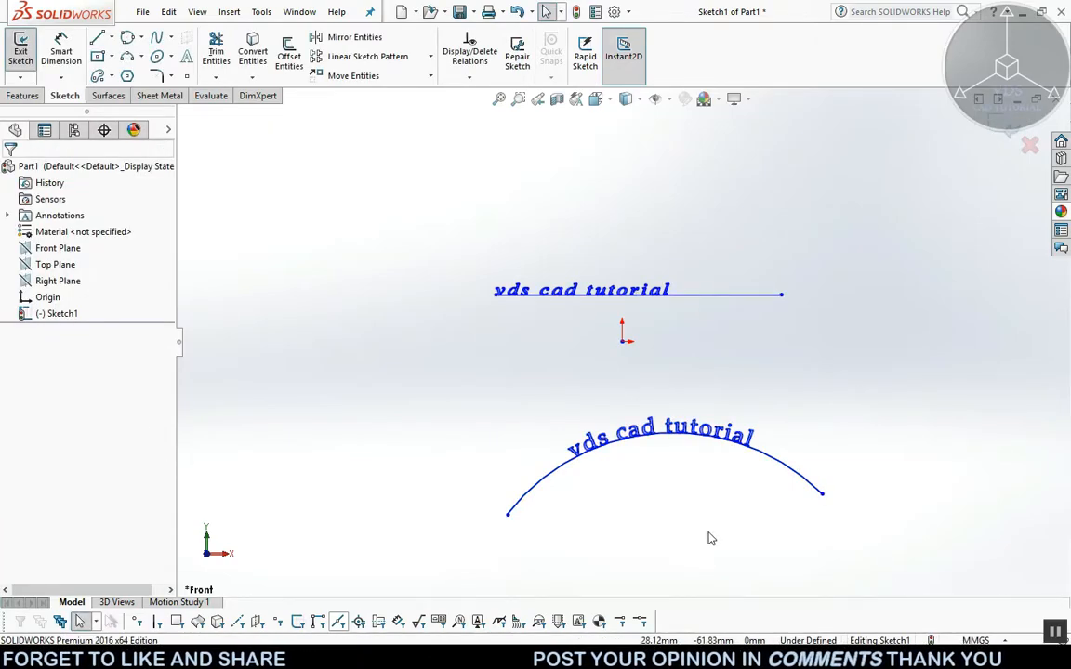
Turn the straight guide line and the guide arc of the sketch texts into construction geometry
click(752, 296)
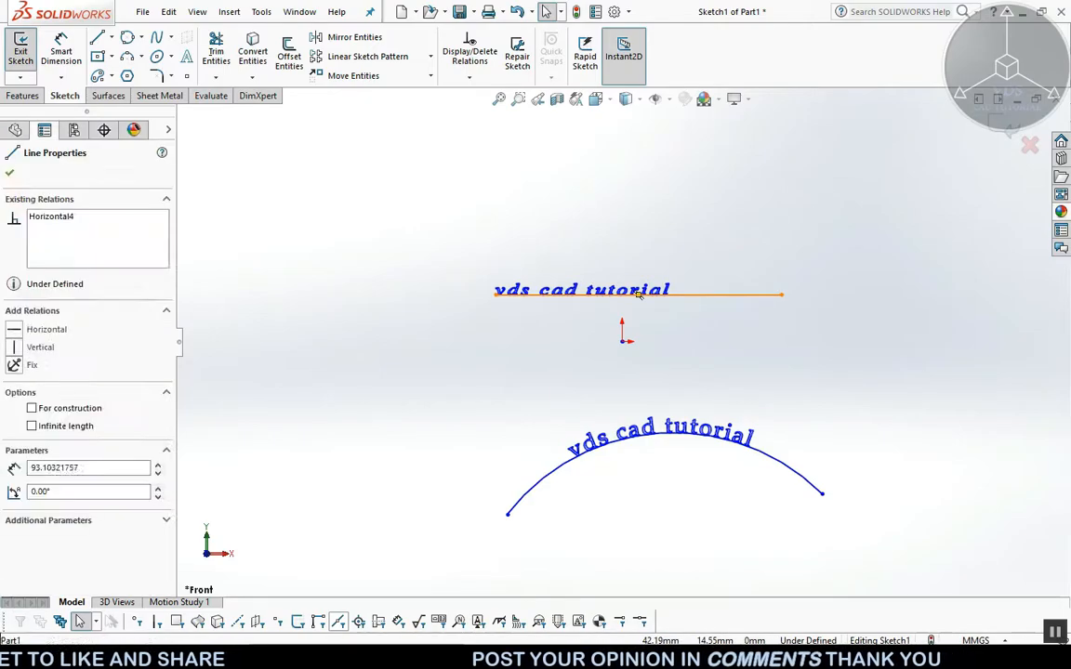
right_click(755, 296)
click(783, 282)
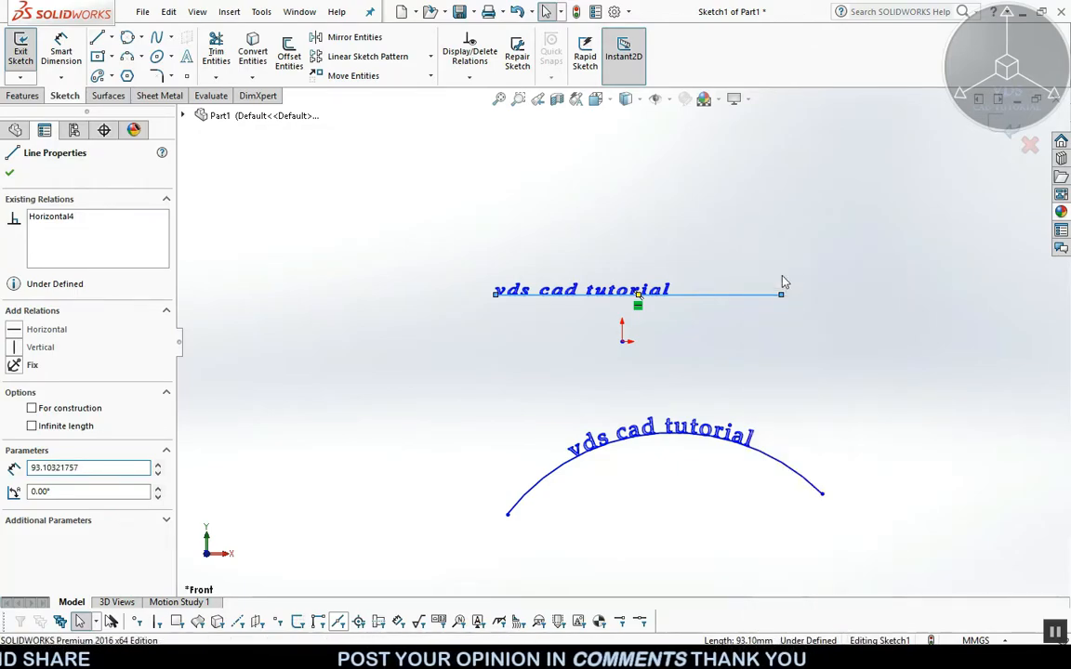
click(777, 464)
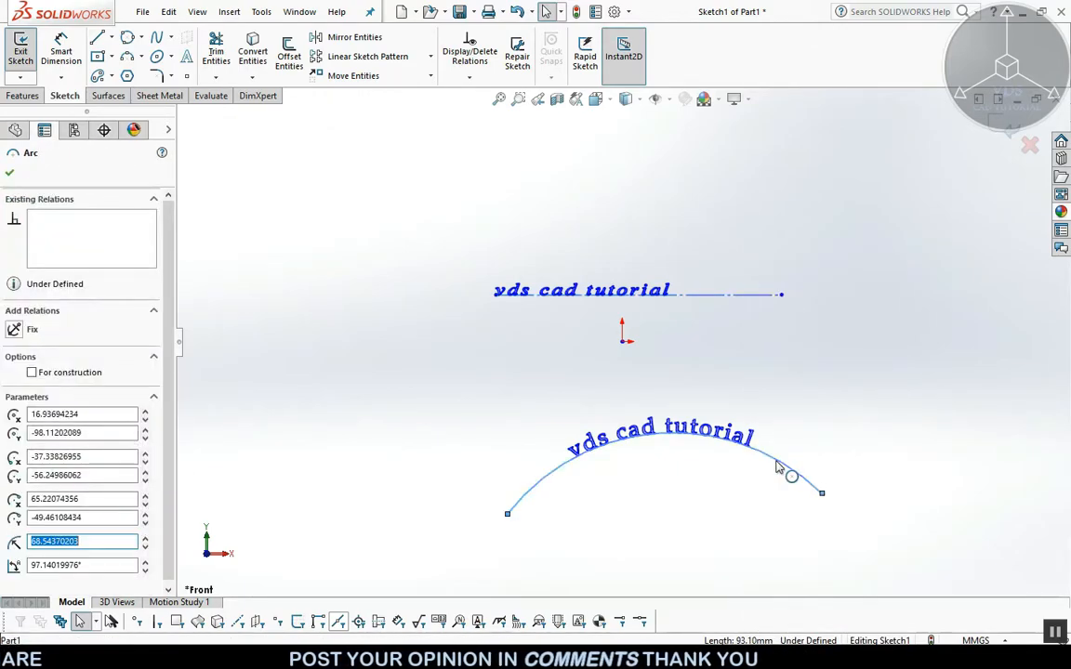
right_click(779, 468)
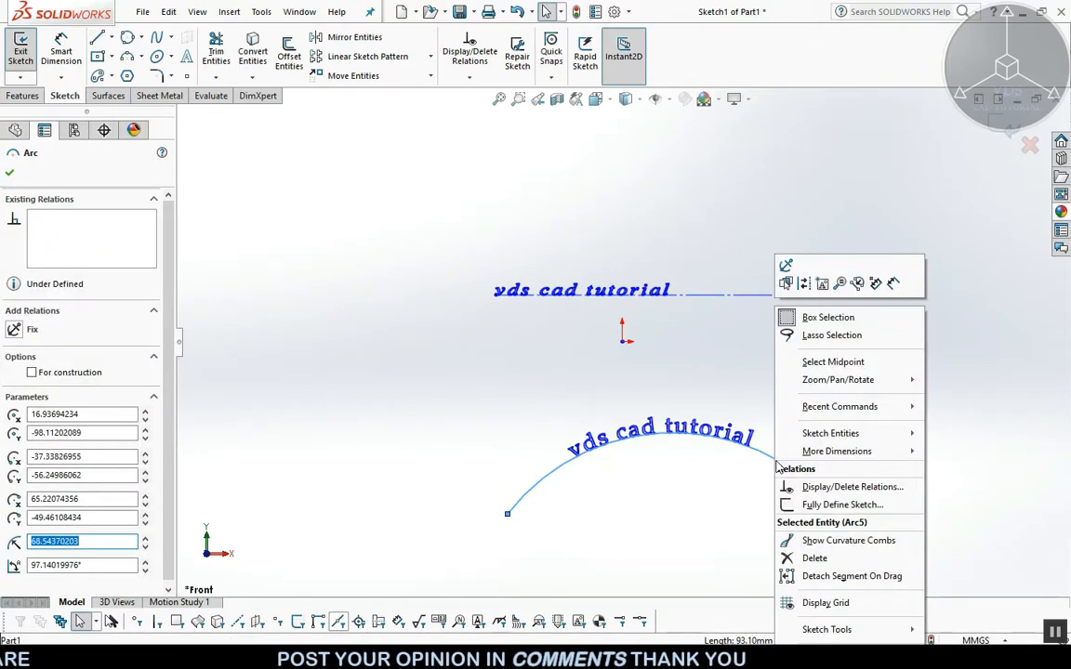
click(33, 375)
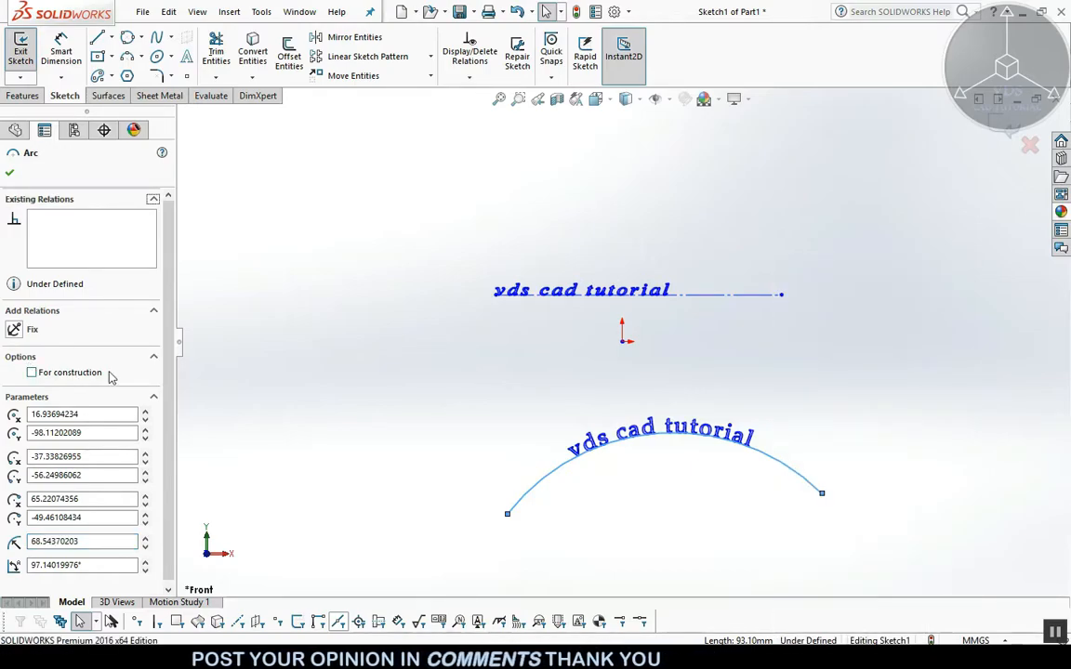
click(32, 373)
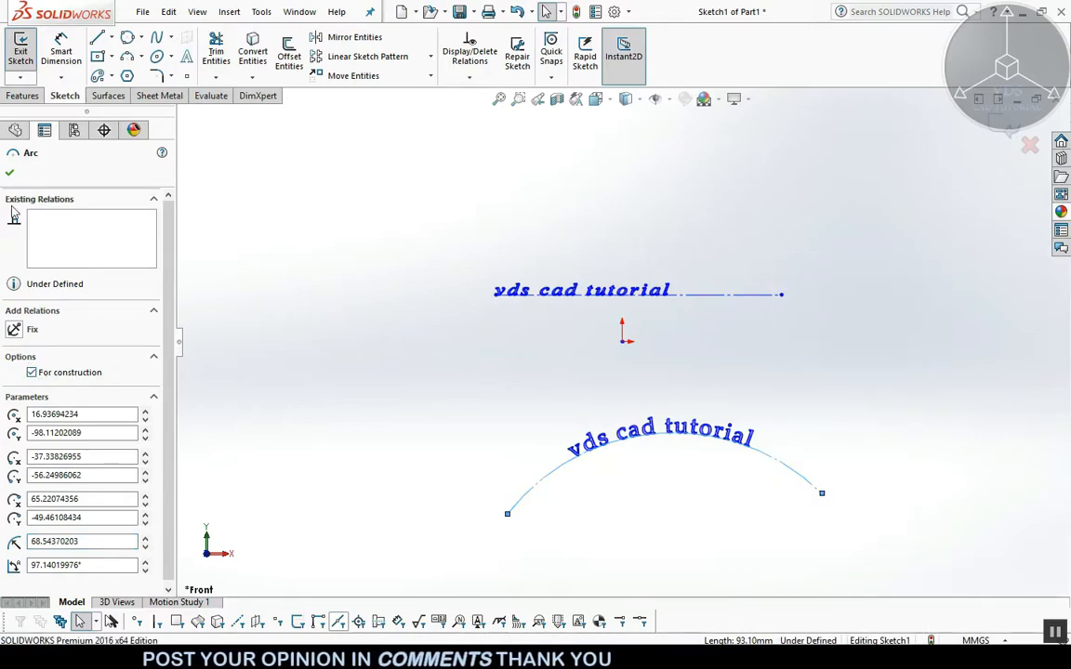
click(9, 173)
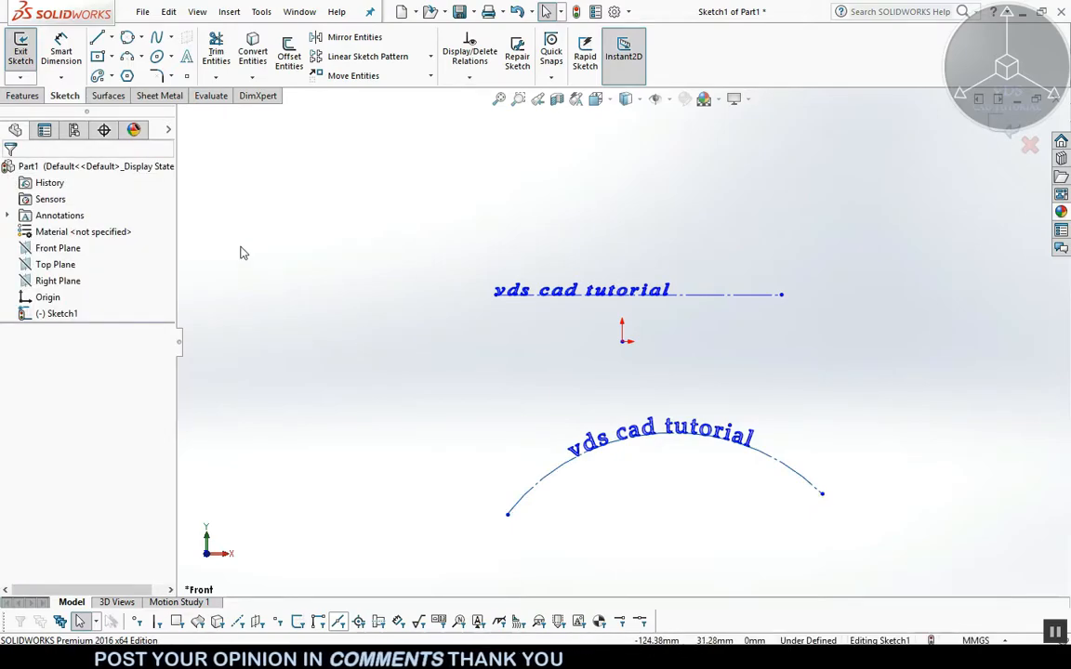
Place eleven sketch points scattered freely around the two sketch texts
click(186, 77)
click(307, 270)
click(373, 411)
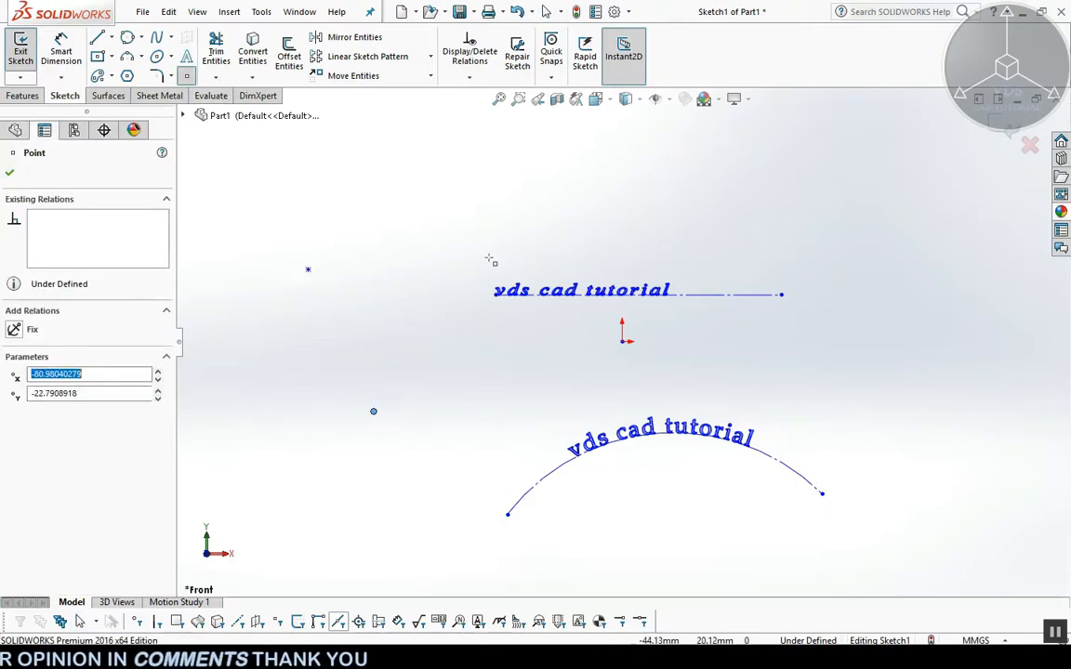
click(489, 257)
click(713, 239)
click(822, 367)
click(886, 231)
click(477, 431)
click(428, 341)
click(234, 494)
click(501, 552)
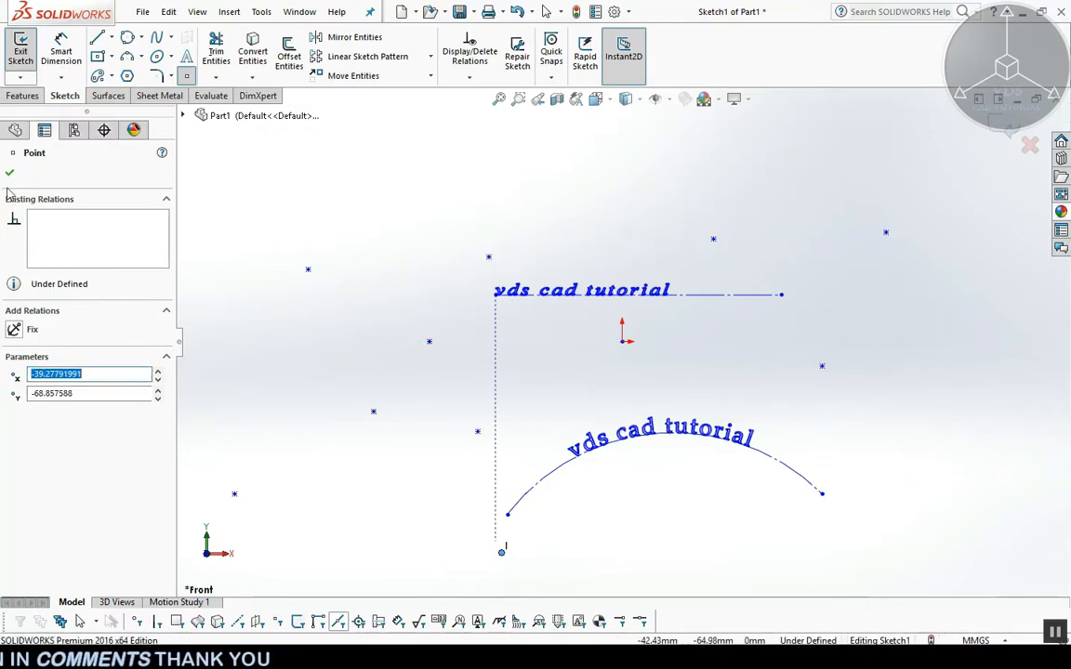
click(415, 251)
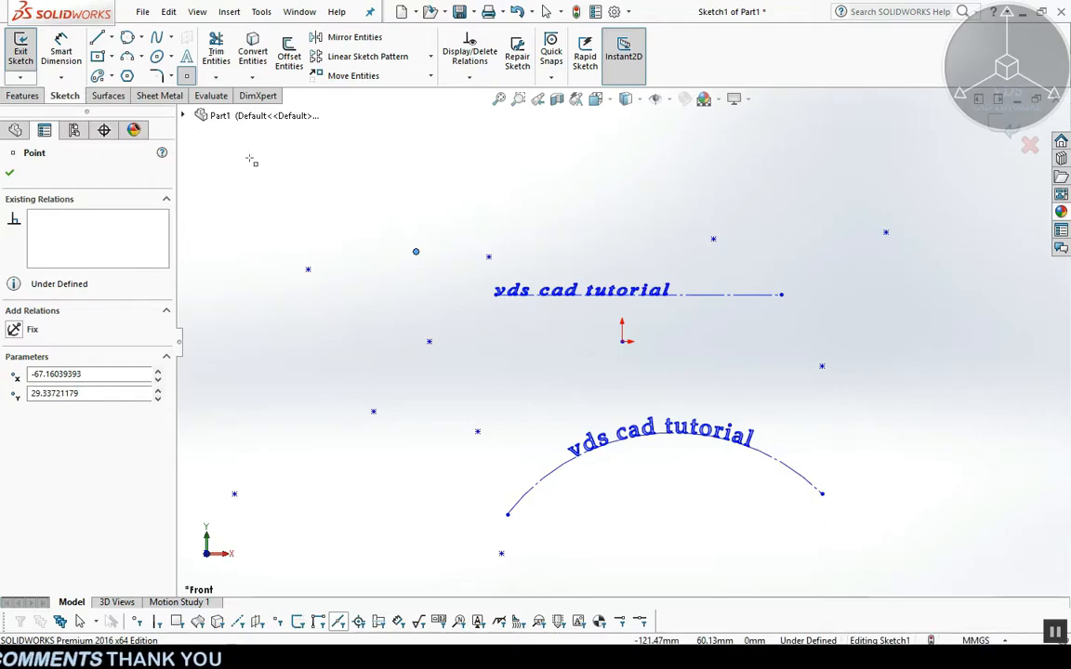
Delete both sketch texts together with their guide curves and the sketch points around them
key(Escape)
mouse_move(251, 191)
mouse_down()
mouse_move(884, 559)
mouse_move(958, 569)
mouse_up()
key(Delete)
click(215, 51)
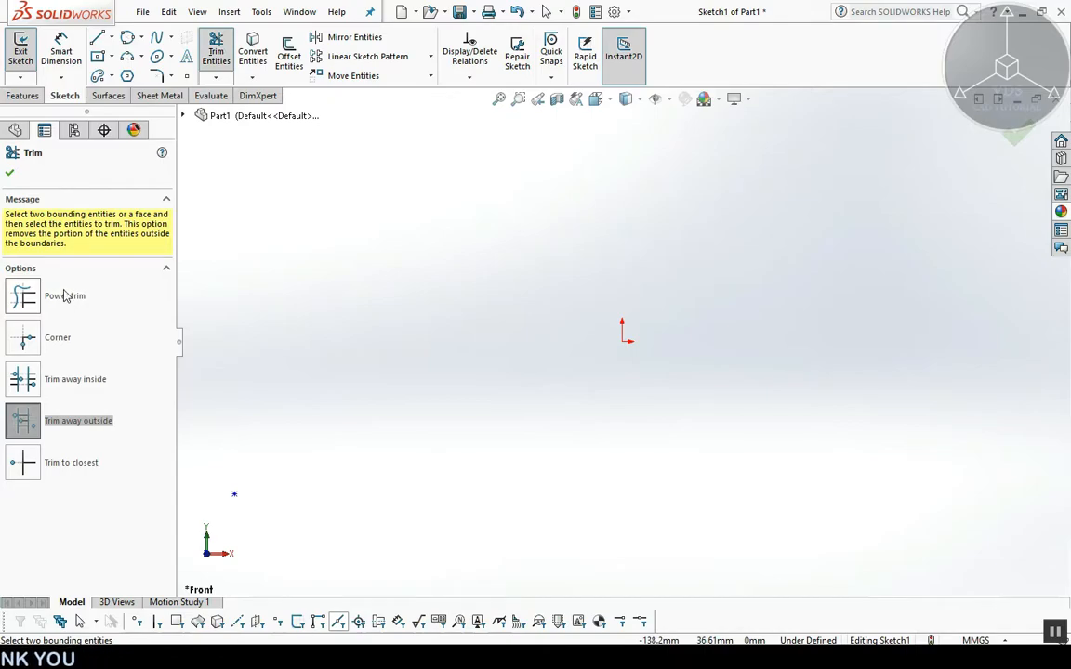
click(10, 172)
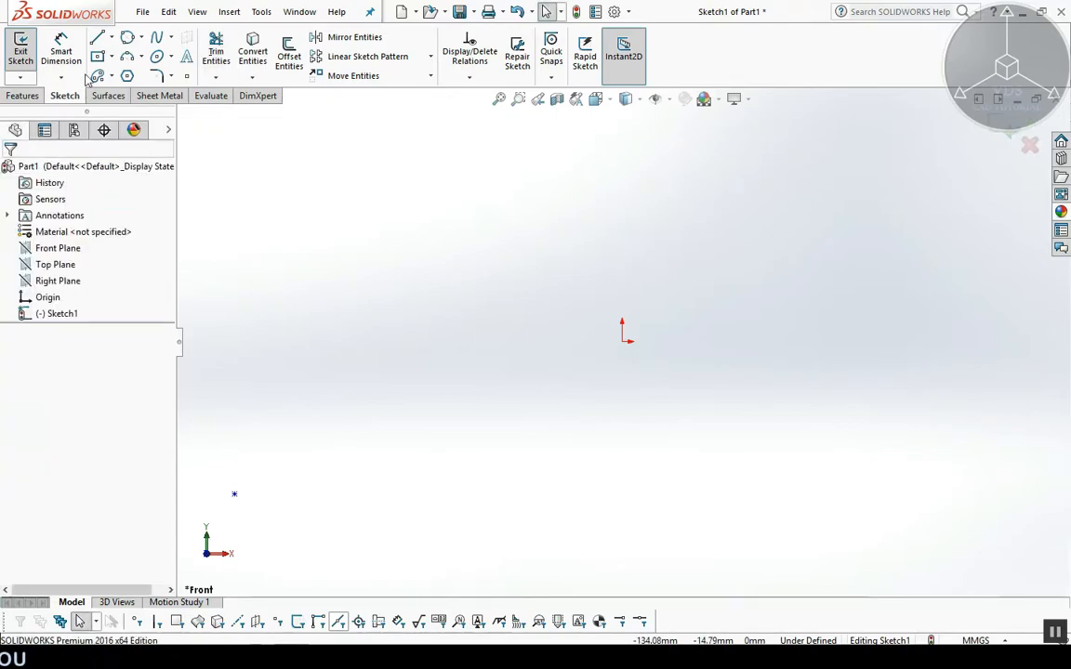
Sketch a connected chain of a vertical line about 86 mm long, a diagonal about 113 mm long and a second vertical line about 90 mm long
click(95, 35)
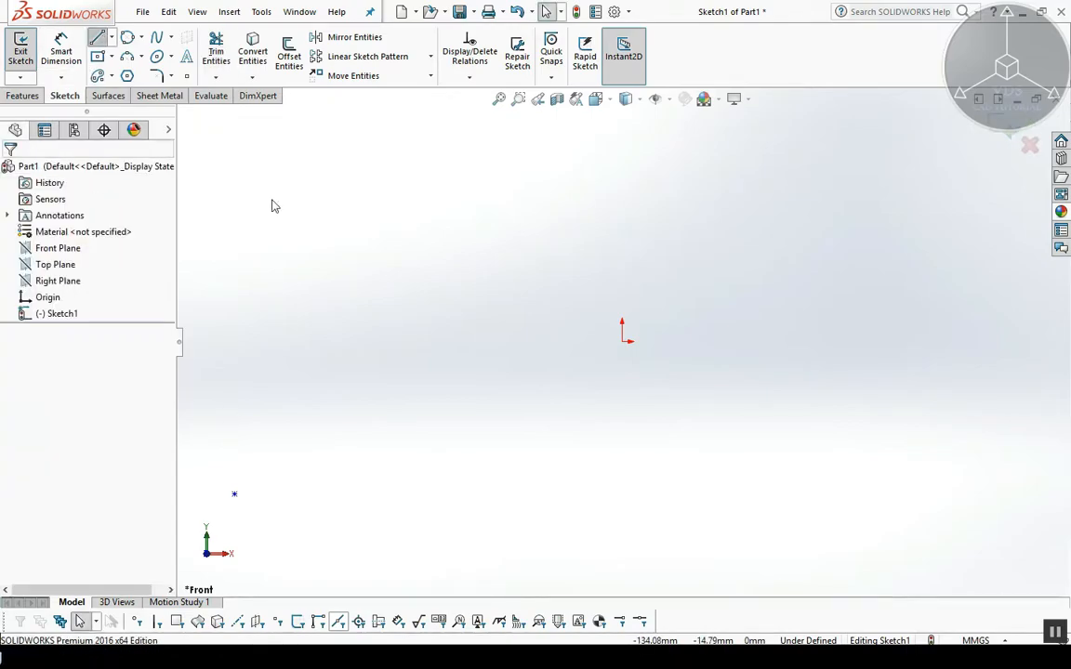
click(479, 240)
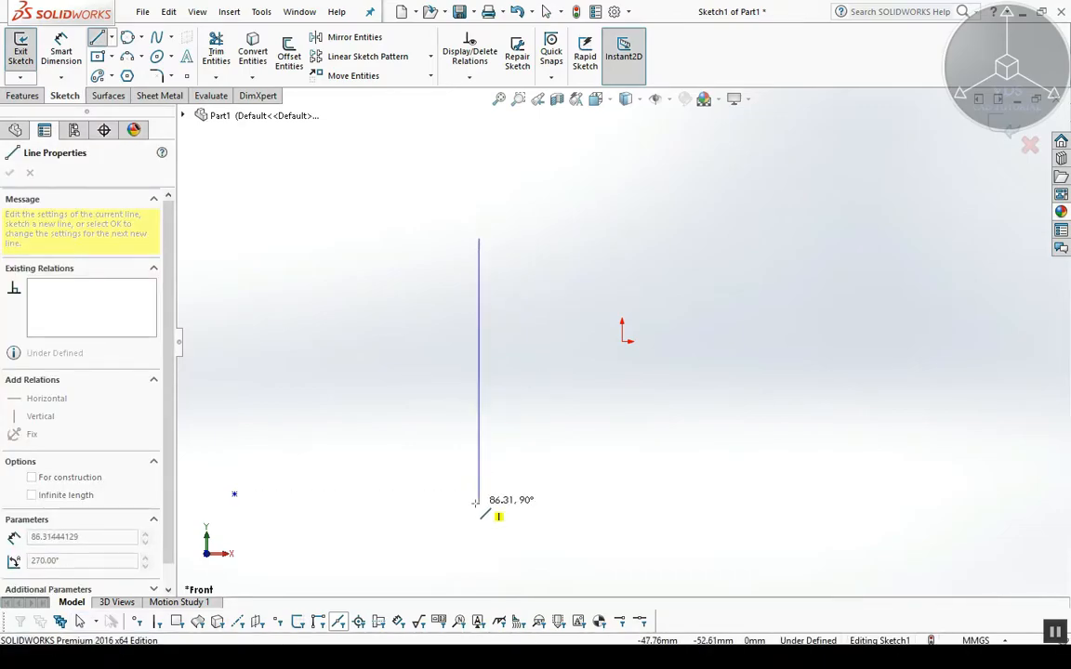
click(479, 503)
click(694, 231)
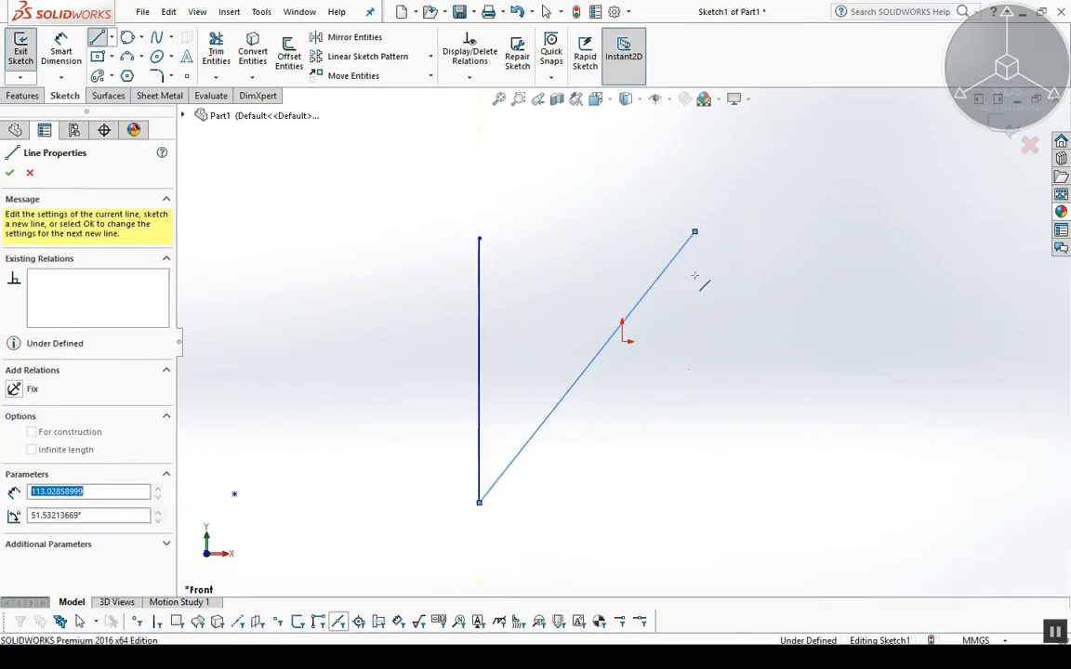
click(694, 506)
Continue the line chain as a zigzag with three roughly horizontal lines crossing both verticals, the middle one about 122 mm long, and end the chain
click(383, 433)
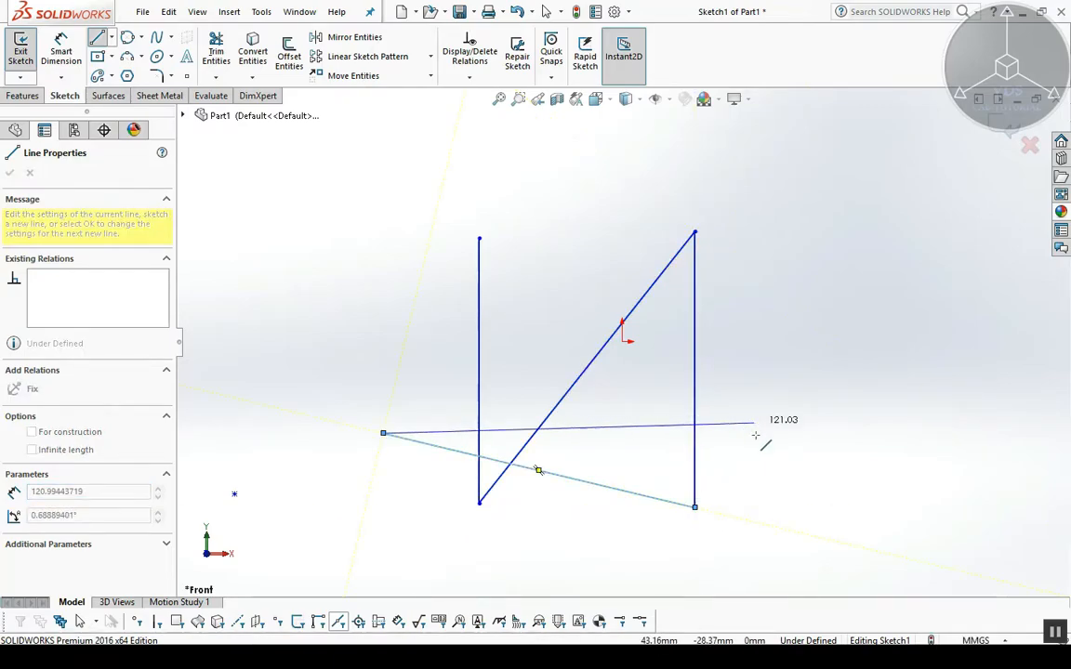
click(758, 433)
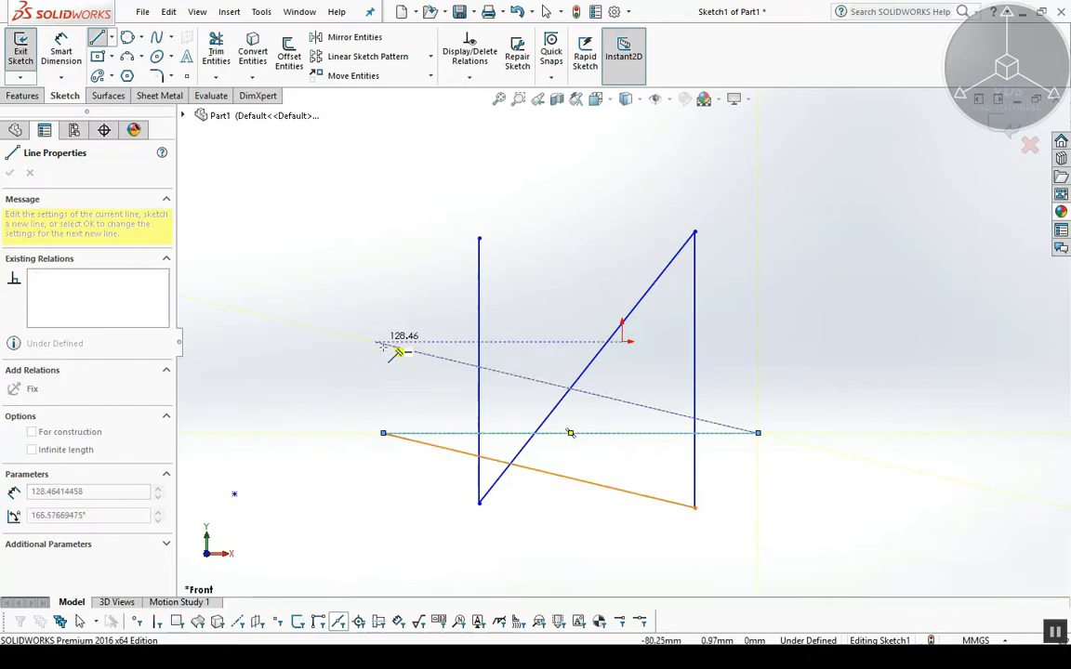
click(383, 348)
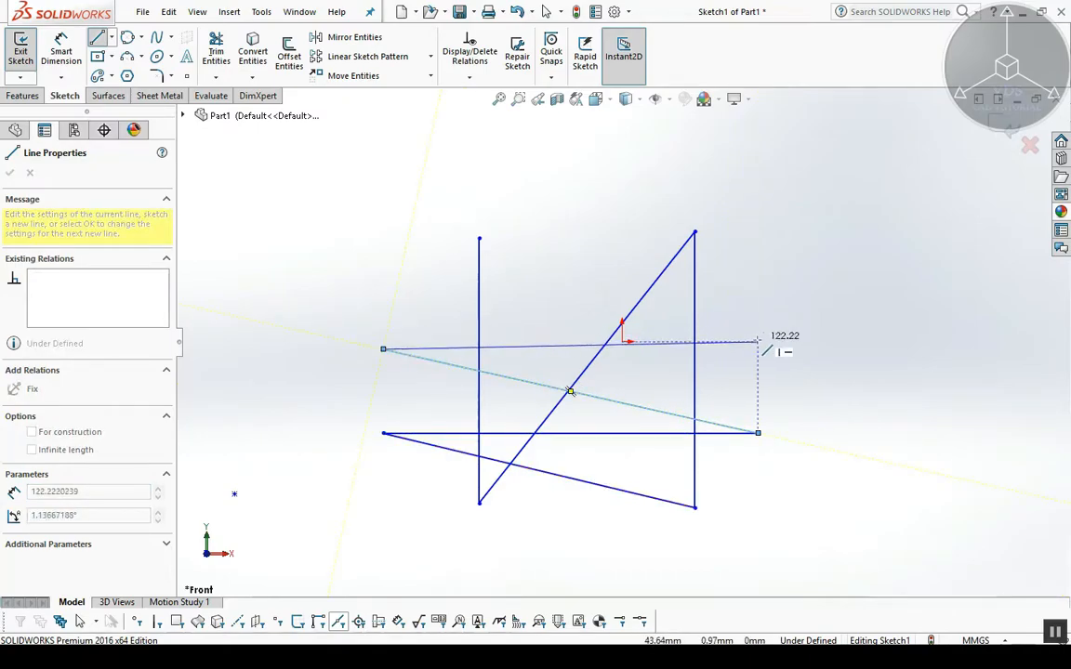
click(758, 342)
click(382, 278)
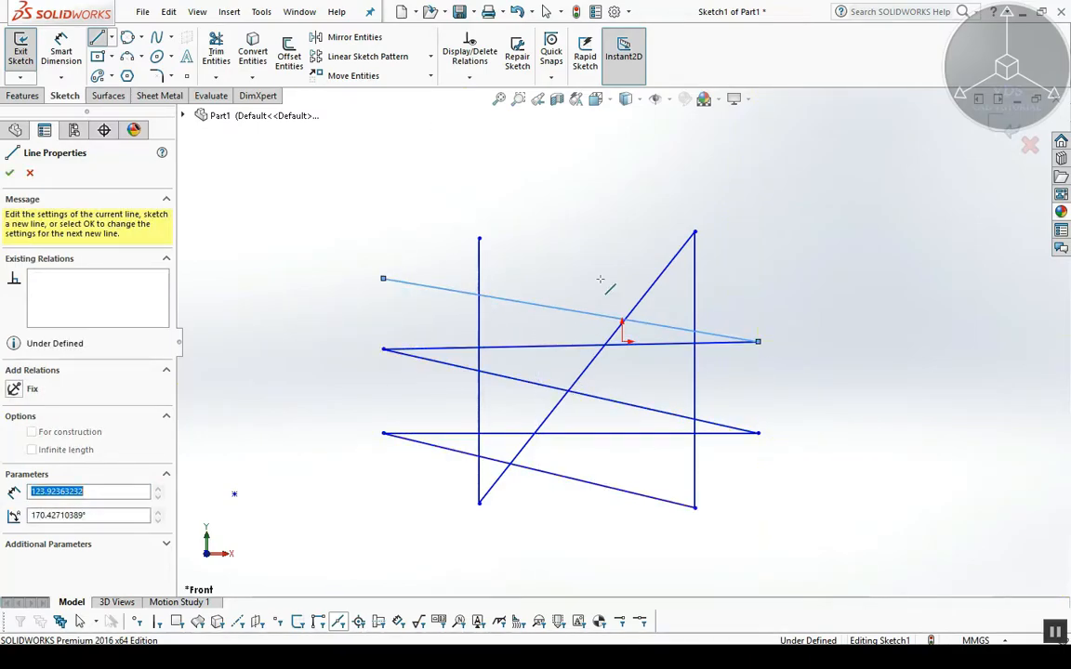
double_click(743, 278)
key(Escape)
Delete the four diagonal connecting lines from the grid of vertical and horizontal lines
click(636, 307)
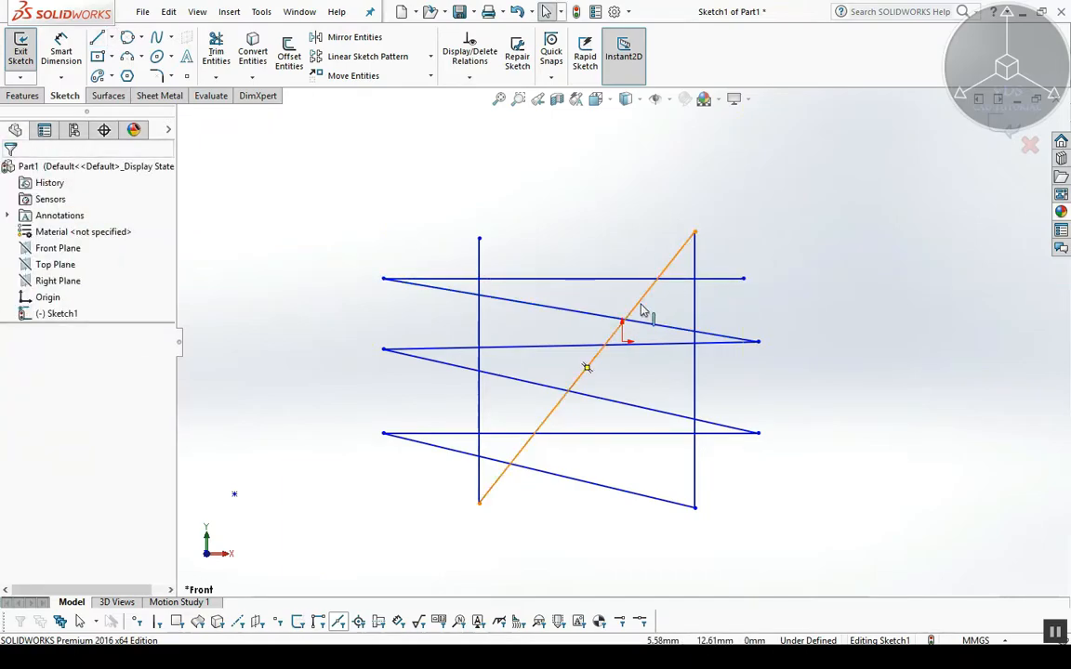
key(Delete)
click(572, 311)
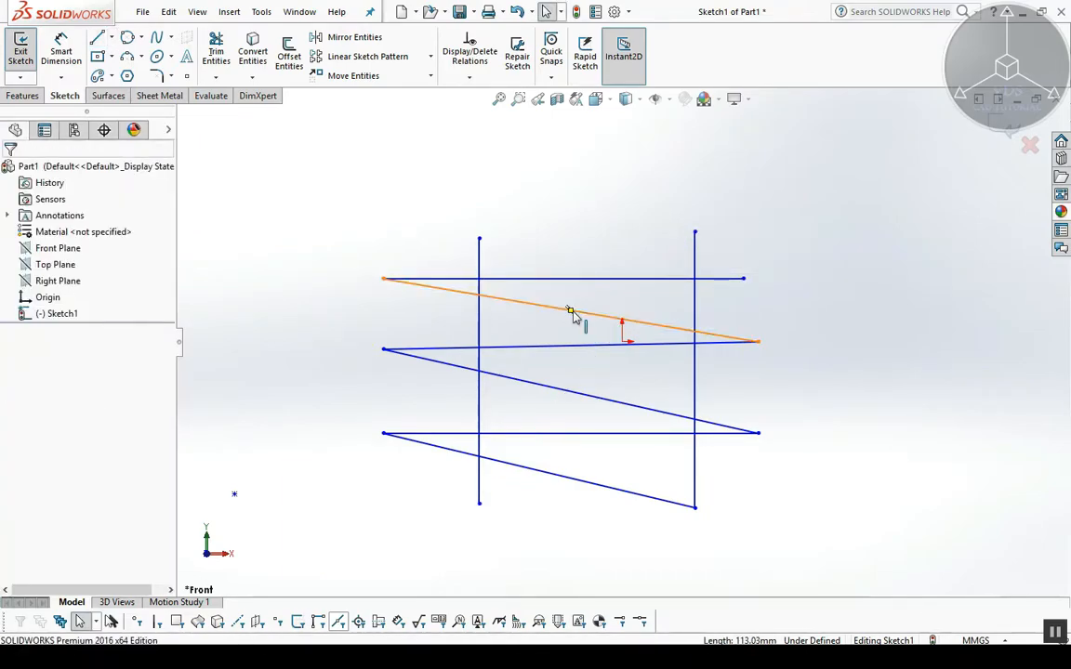
key(Delete)
click(528, 380)
key(Delete)
click(531, 474)
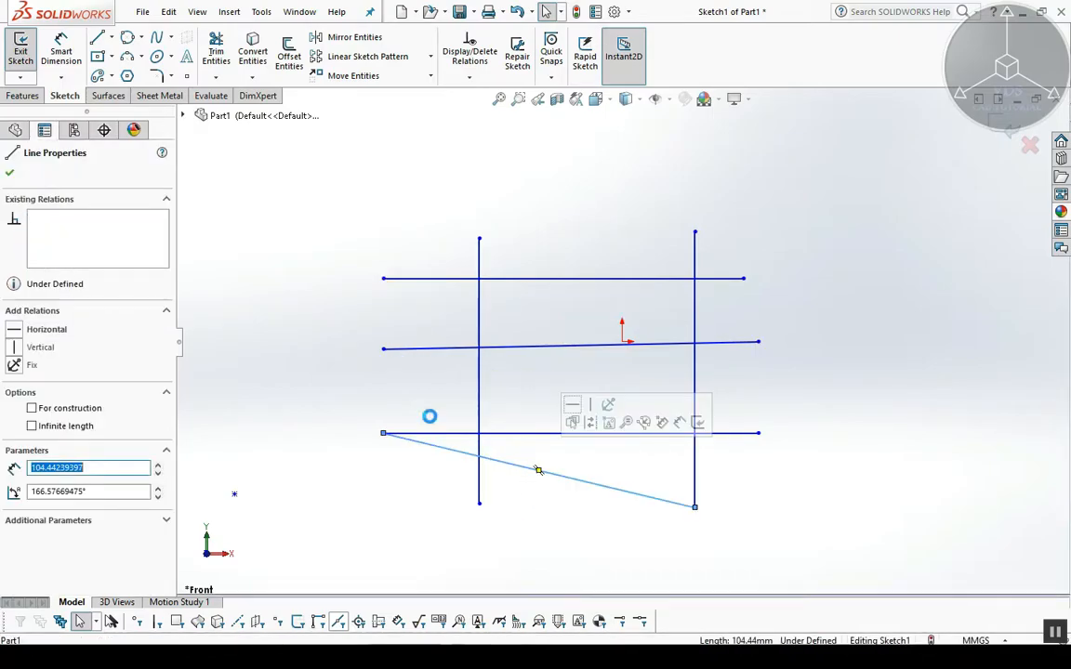
key(Delete)
Try Power trim across all the grid lines, and undo the trim
click(216, 51)
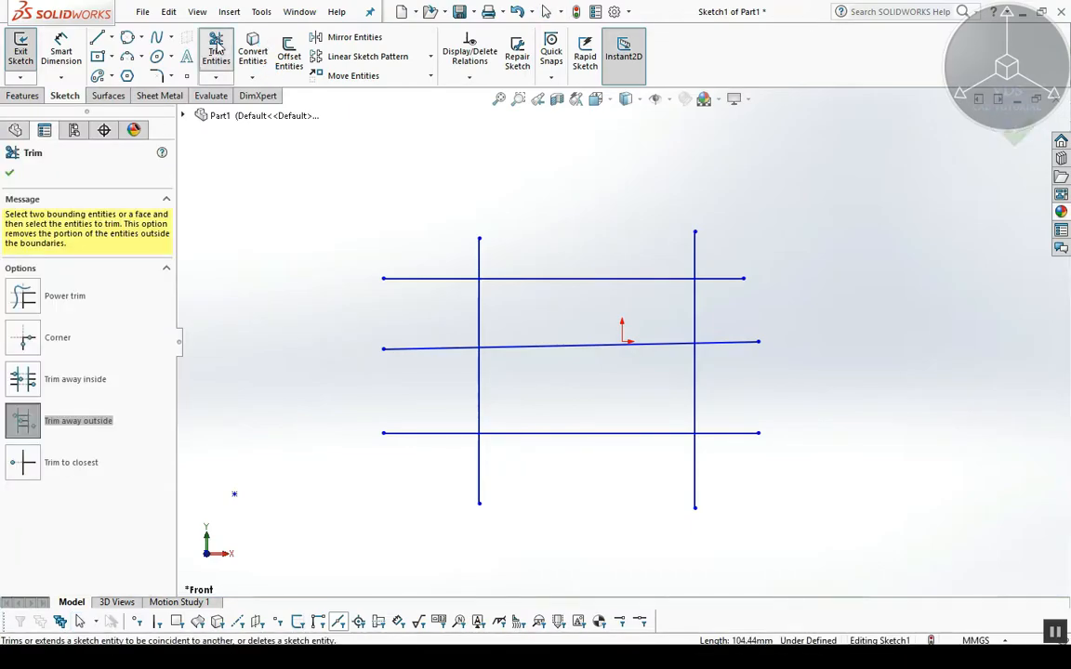
click(28, 313)
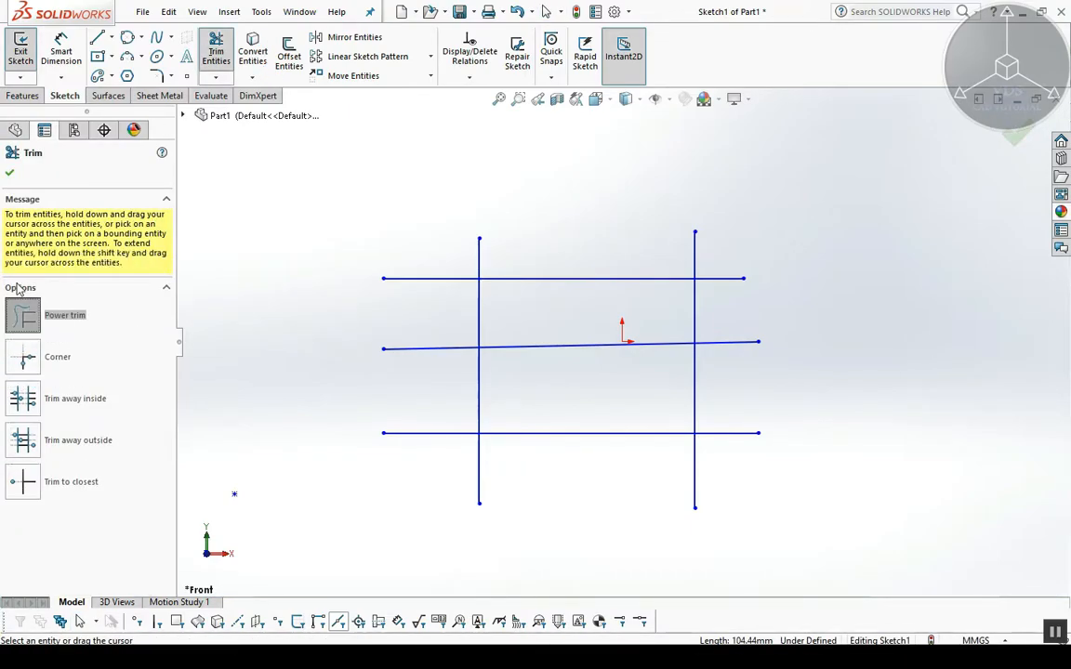
mouse_move(780, 517)
mouse_down()
mouse_move(660, 490)
mouse_move(729, 447)
mouse_move(657, 437)
mouse_move(457, 477)
mouse_move(495, 430)
mouse_move(435, 340)
mouse_move(507, 397)
mouse_move(736, 381)
mouse_move(693, 294)
mouse_move(641, 267)
mouse_move(420, 239)
mouse_move(235, 260)
mouse_move(260, 176)
mouse_up()
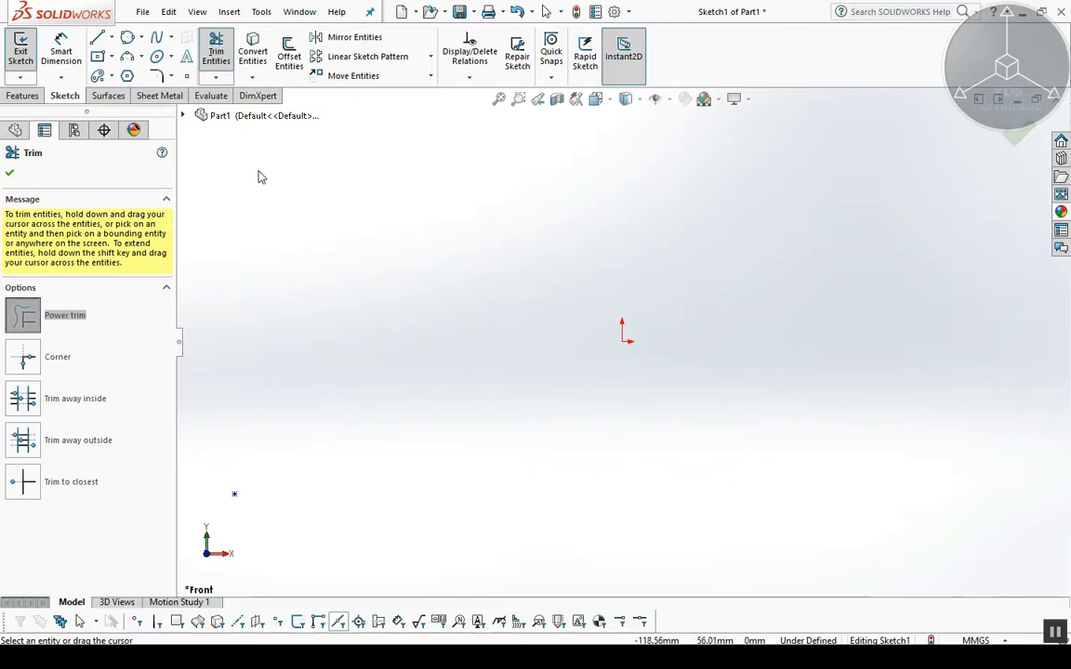
click(9, 173)
key(ctrl+z)
Try a Corner trim between the left vertical line and the lowest horizontal line, and undo it
click(219, 53)
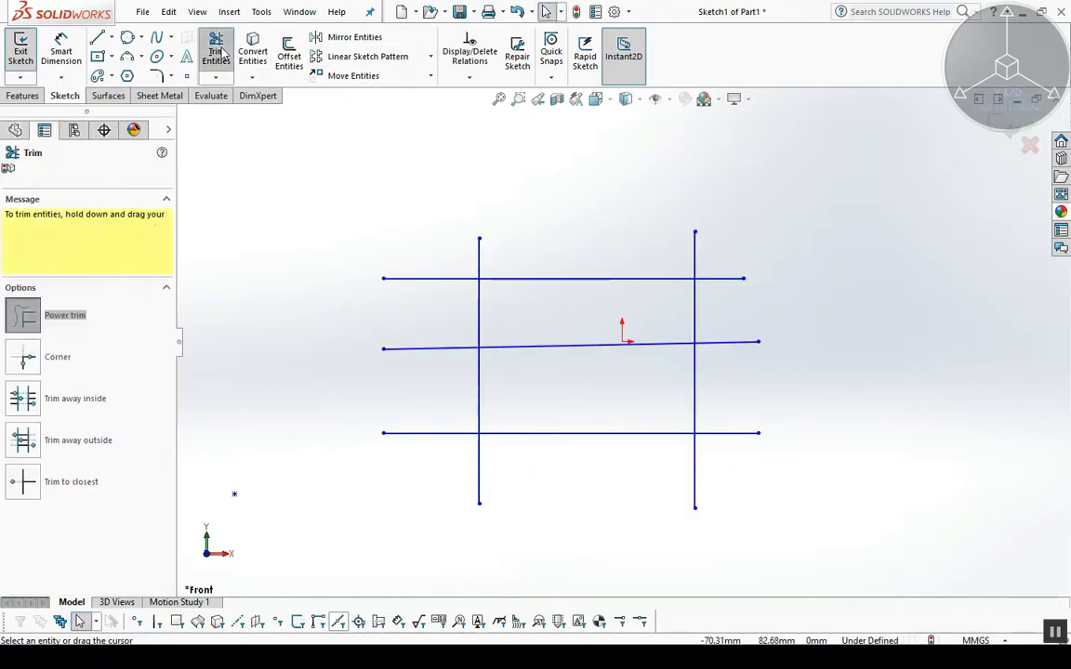
click(26, 359)
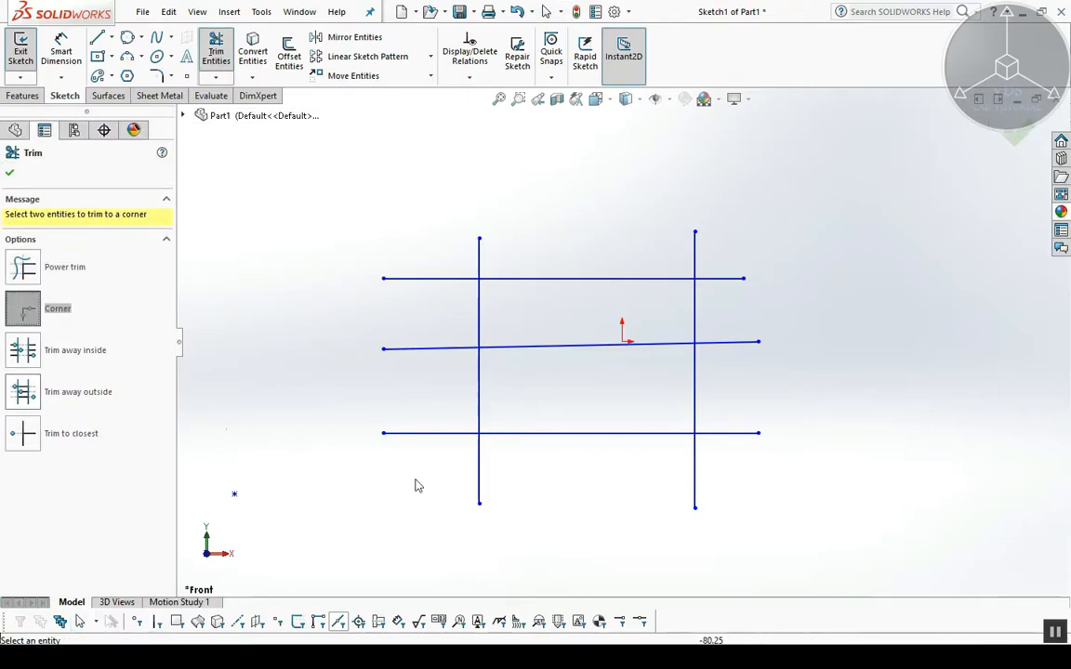
click(479, 492)
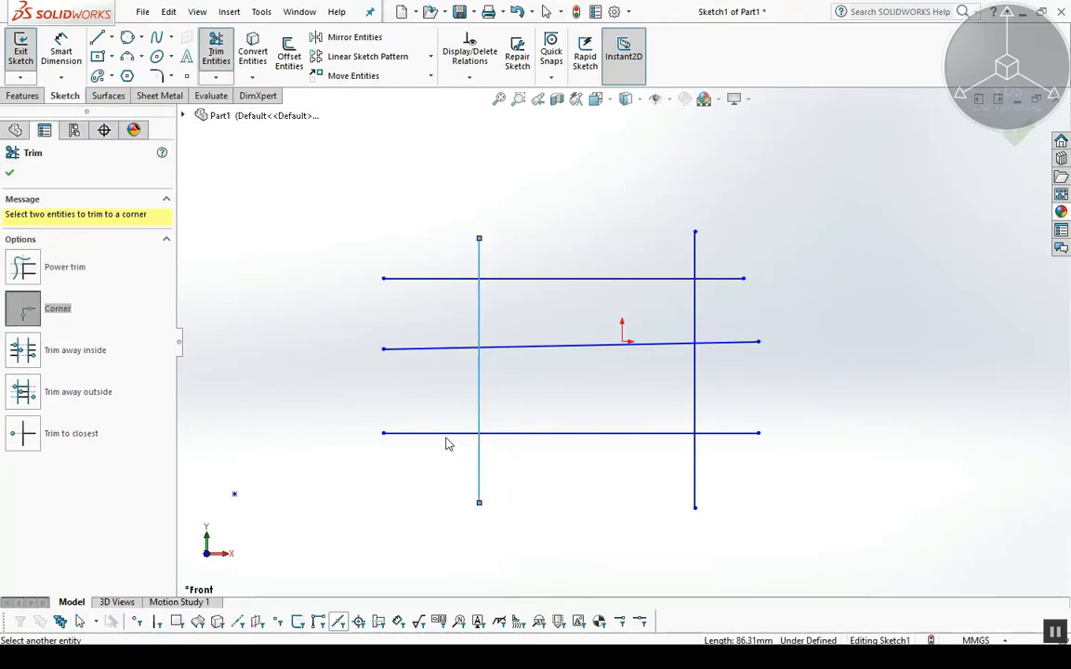
click(452, 446)
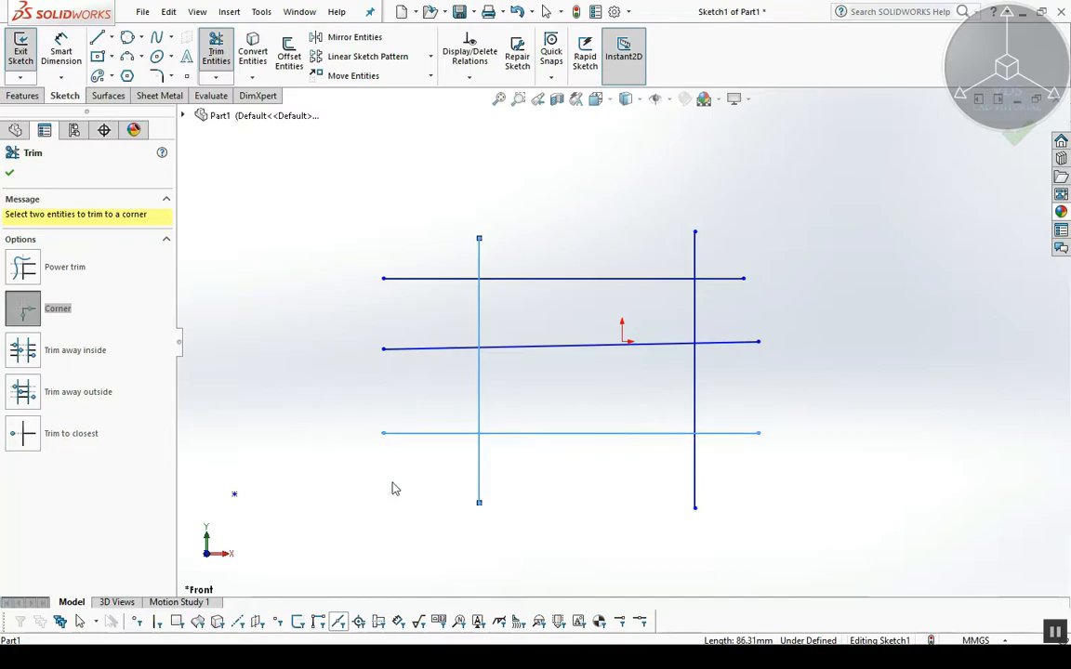
click(618, 278)
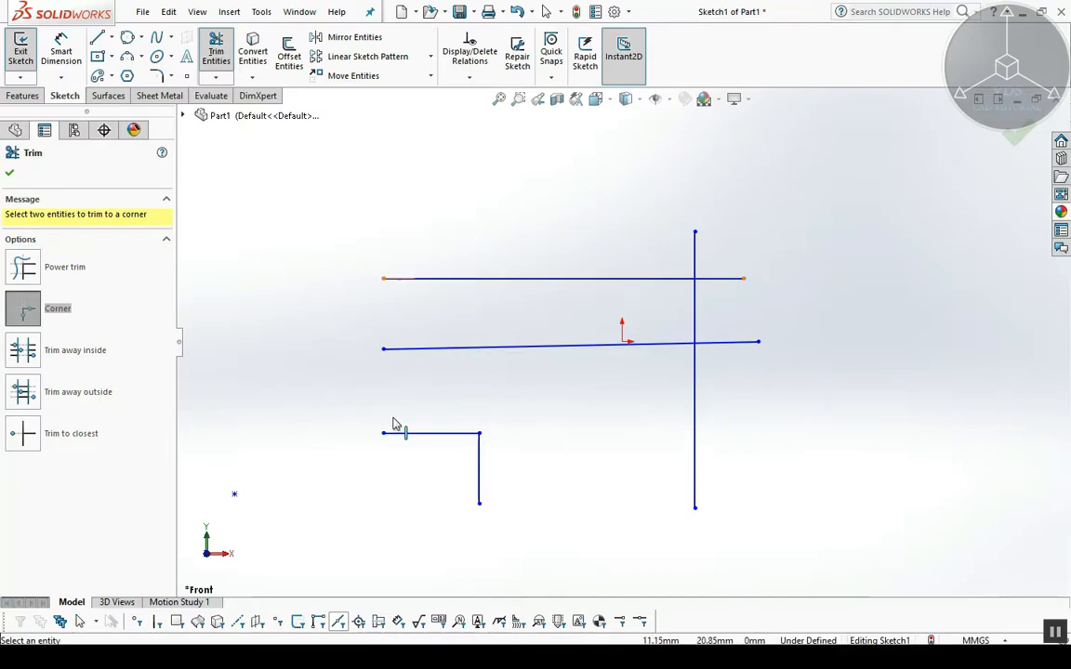
click(9, 173)
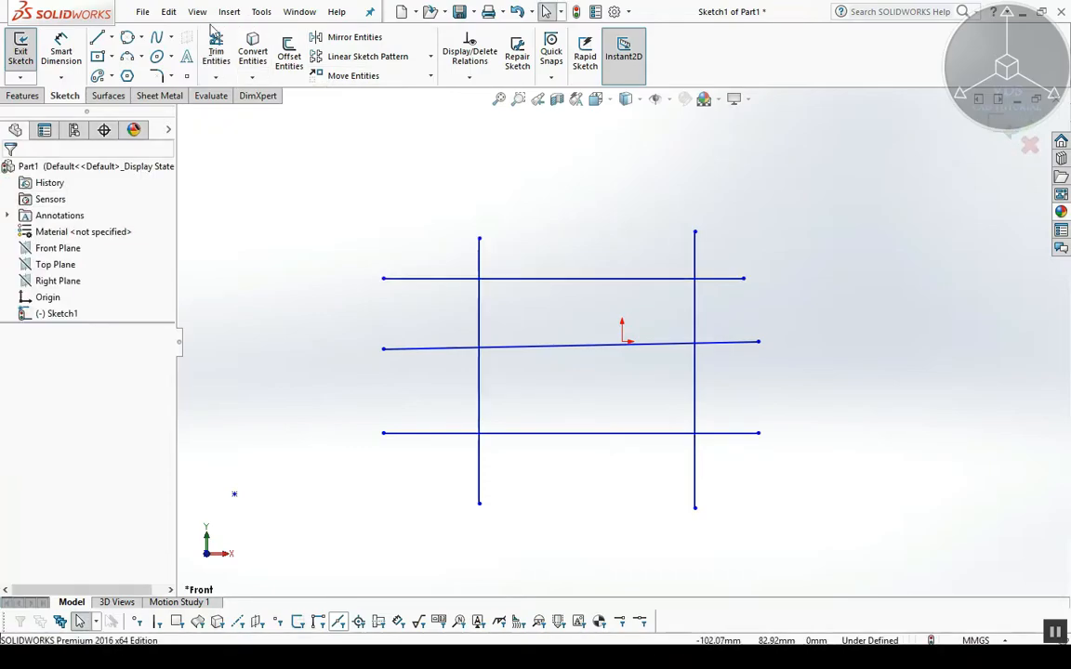
Try Trim away inside on the three horizontal lines, using the two vertical lines as boundaries
click(217, 44)
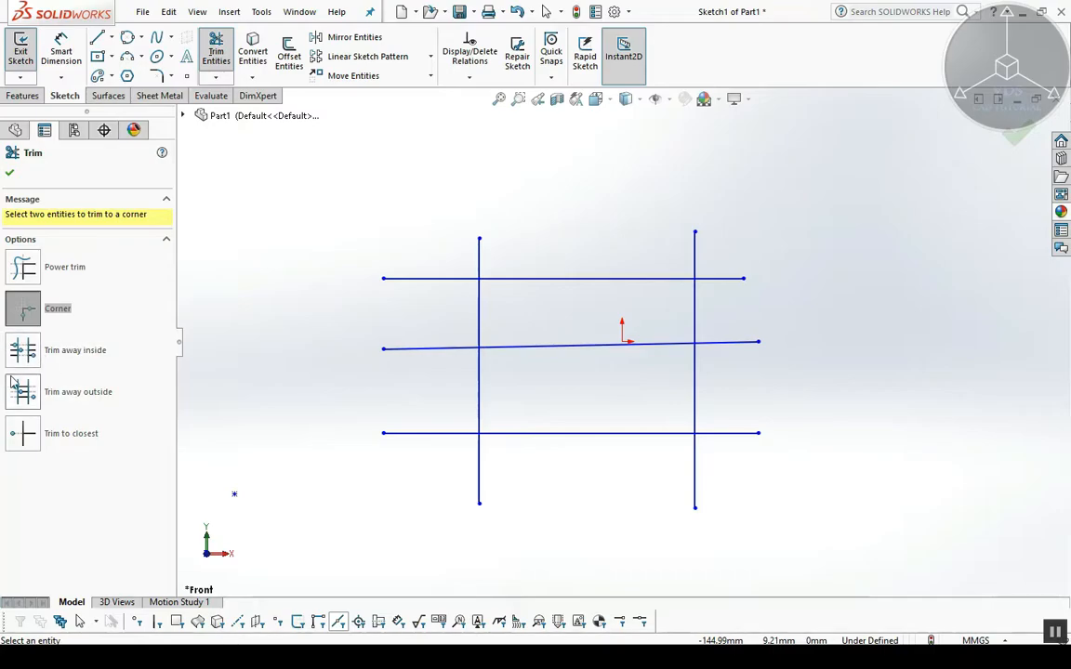
click(25, 355)
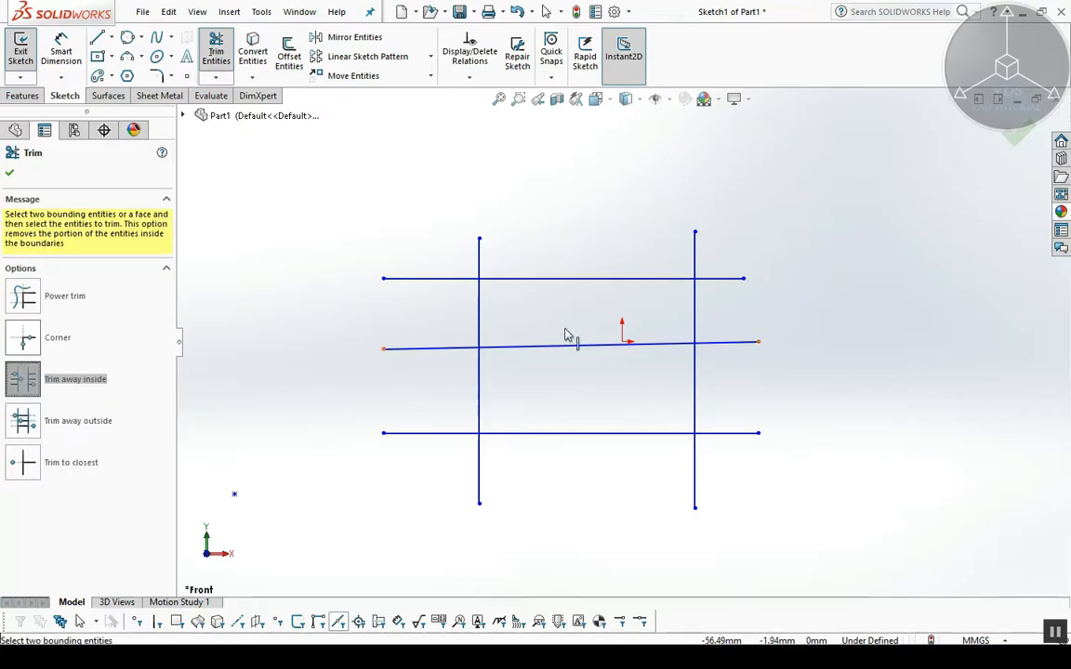
click(480, 300)
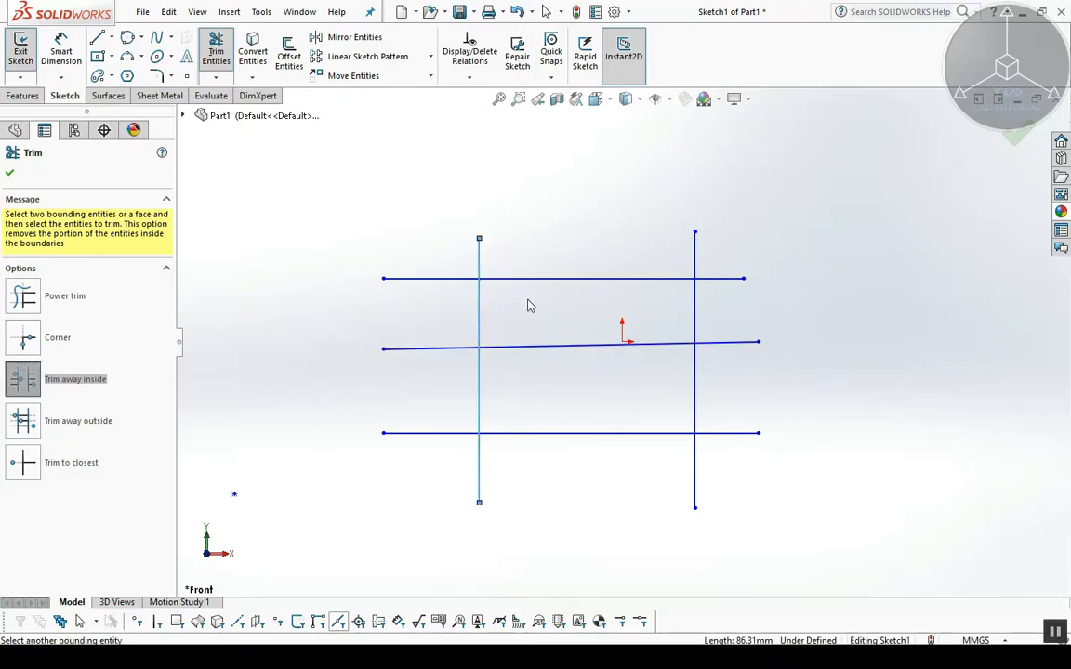
click(699, 312)
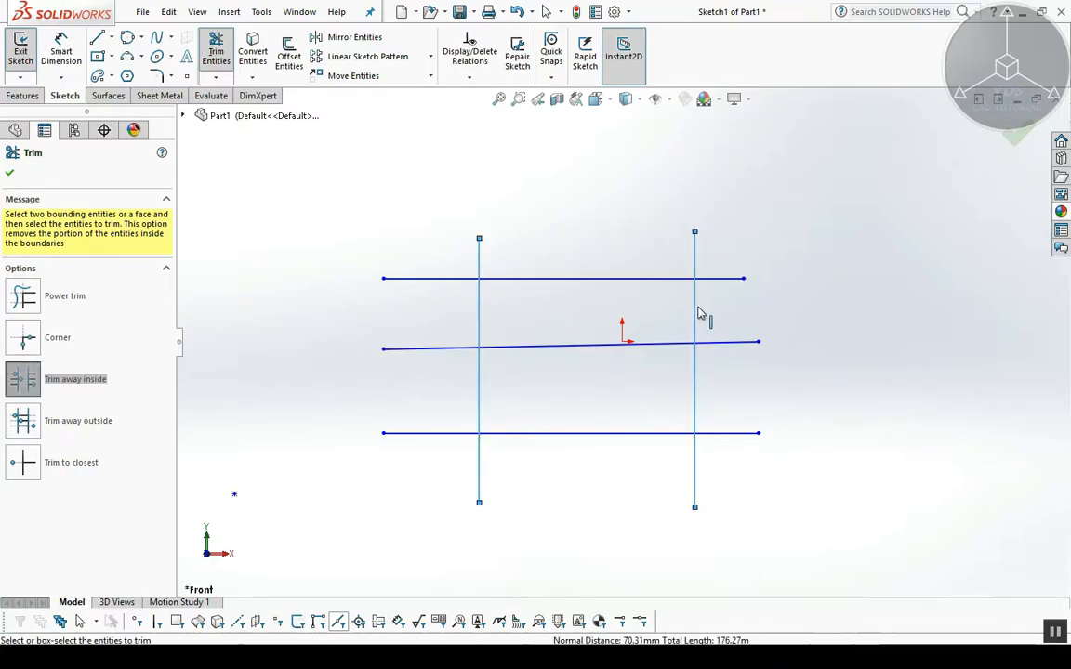
click(419, 281)
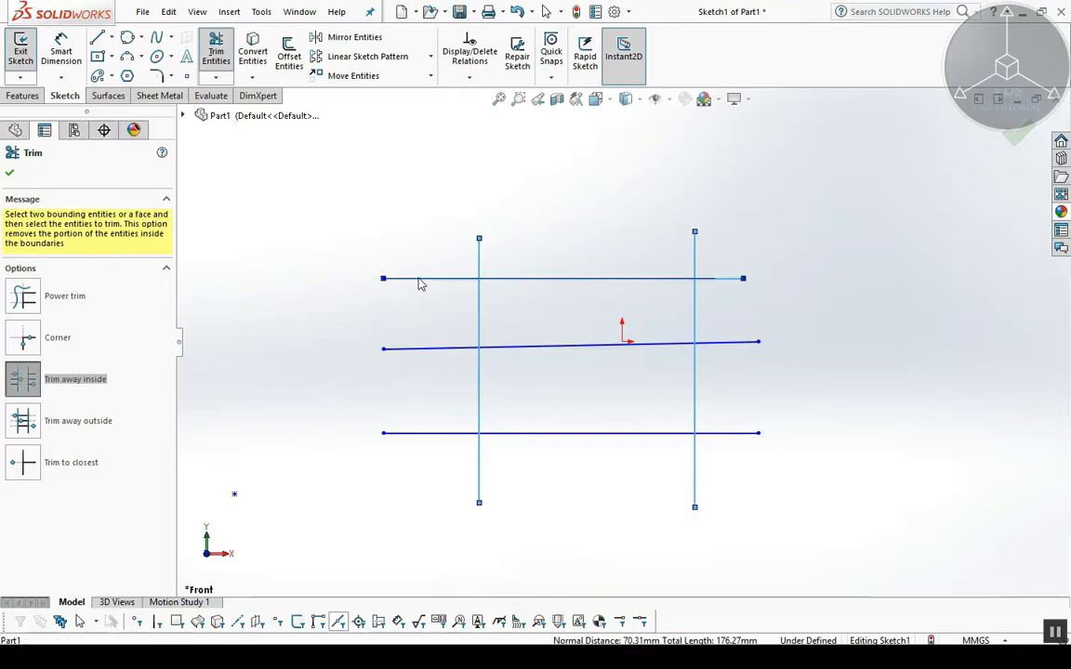
click(425, 349)
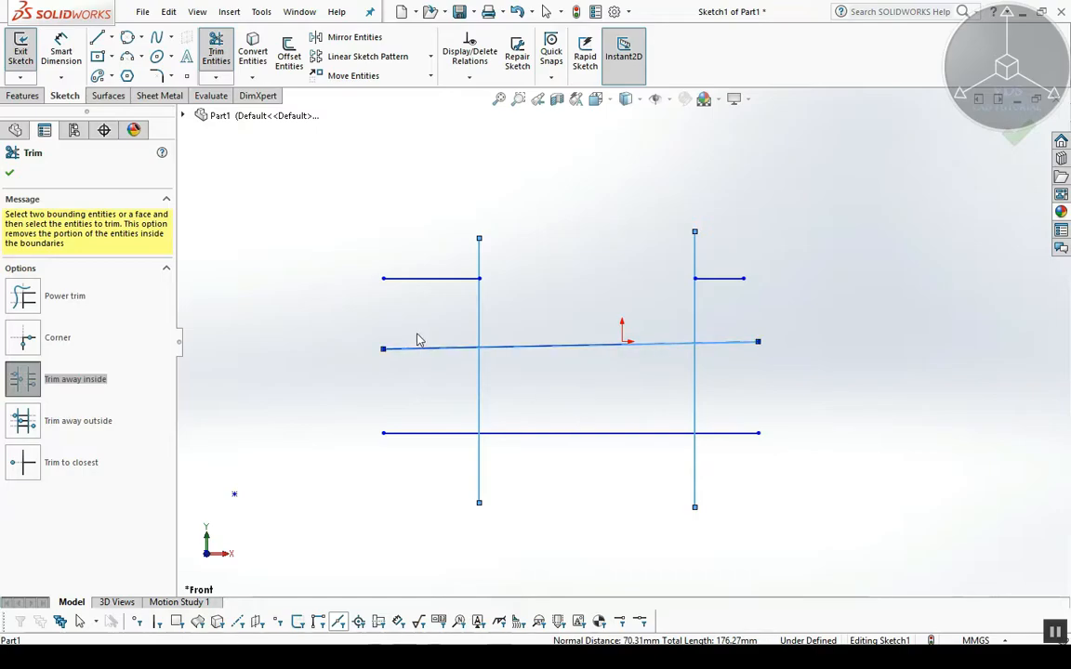
click(573, 434)
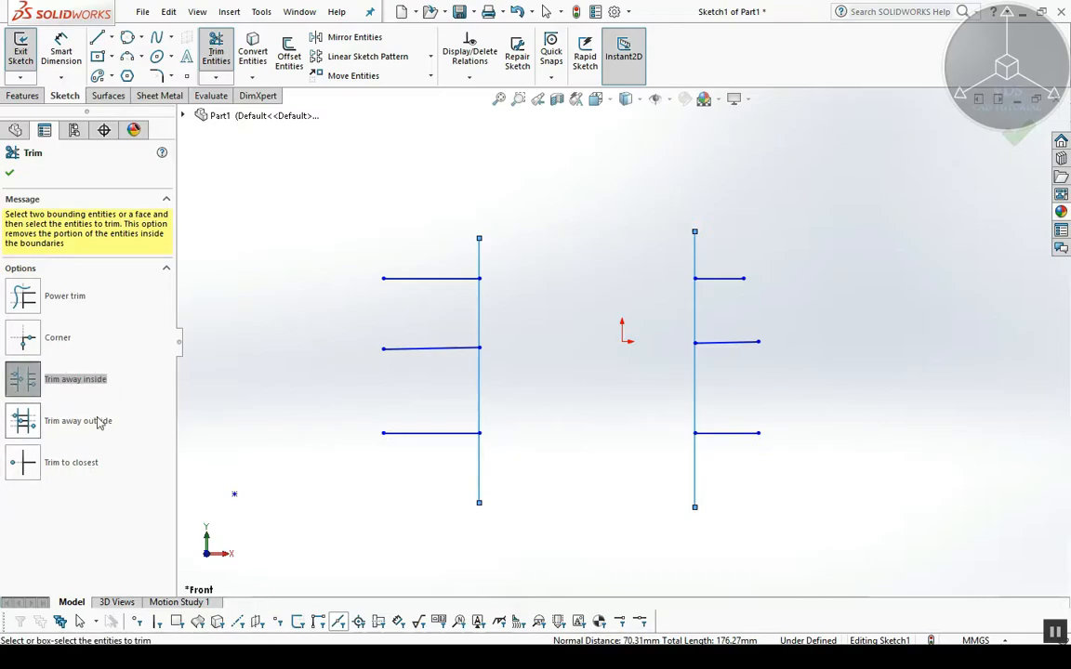
click(10, 172)
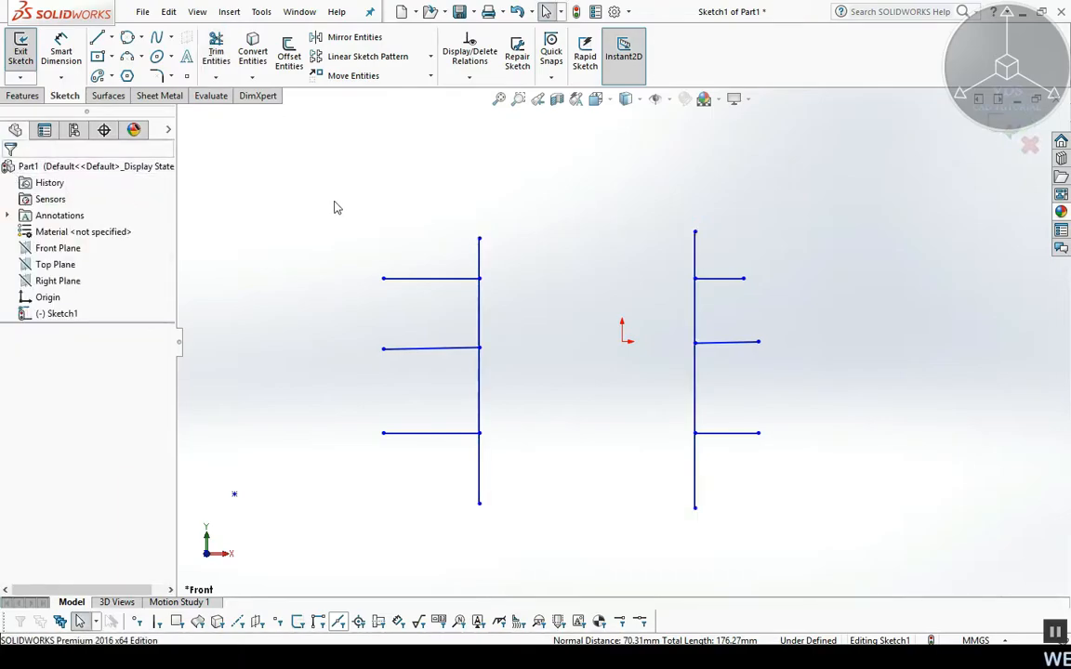
Undo the inside trims on all three horizontal lines
key(ctrl+z)
click(216, 51)
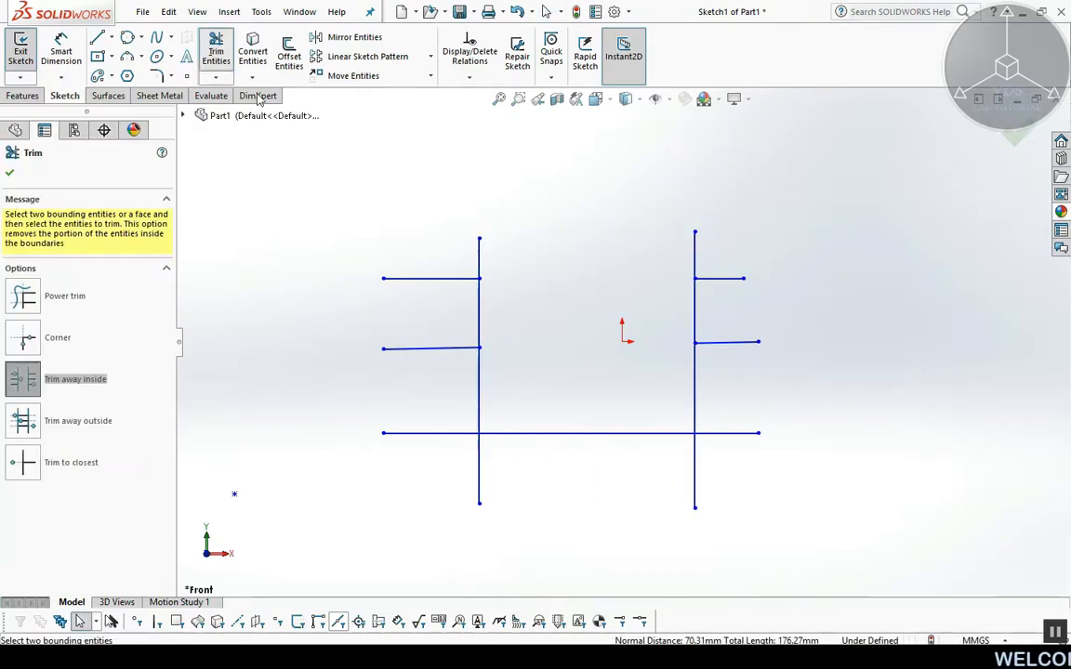
click(9, 172)
key(ctrl+z)
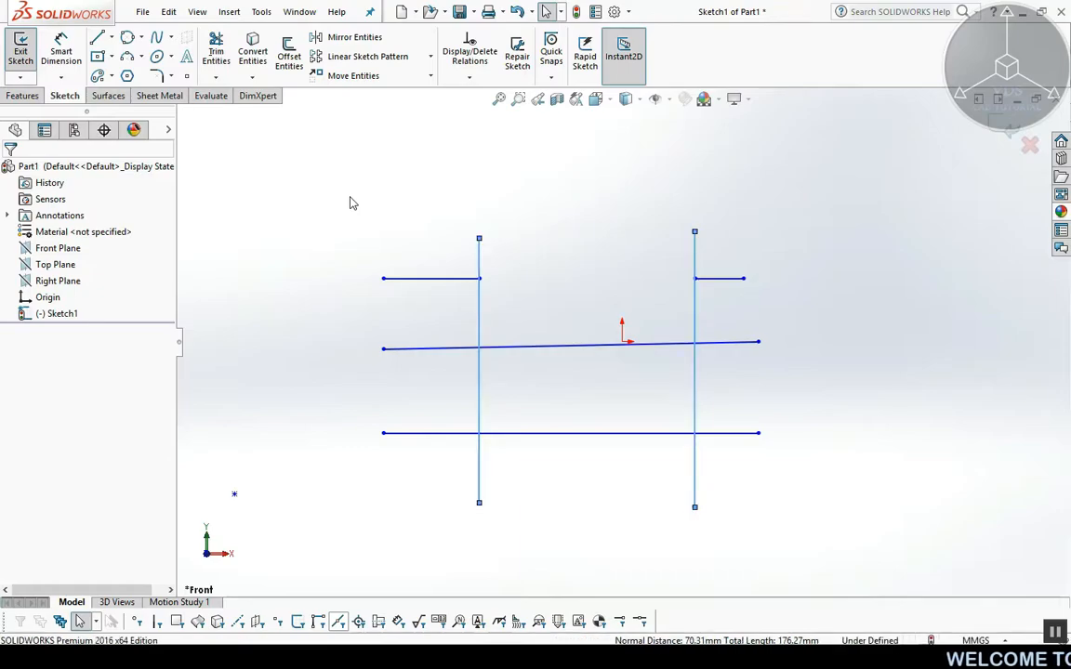
key(ctrl+z)
Try Trim away outside on the three horizontal lines, with the two vertical lines as boundaries
click(215, 51)
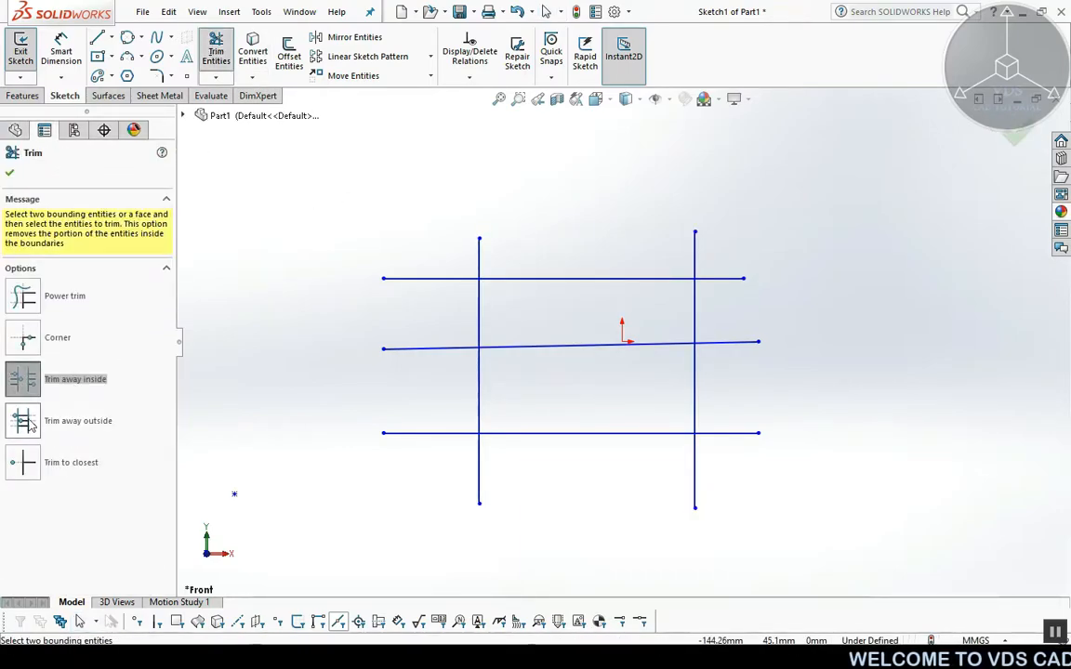
click(25, 423)
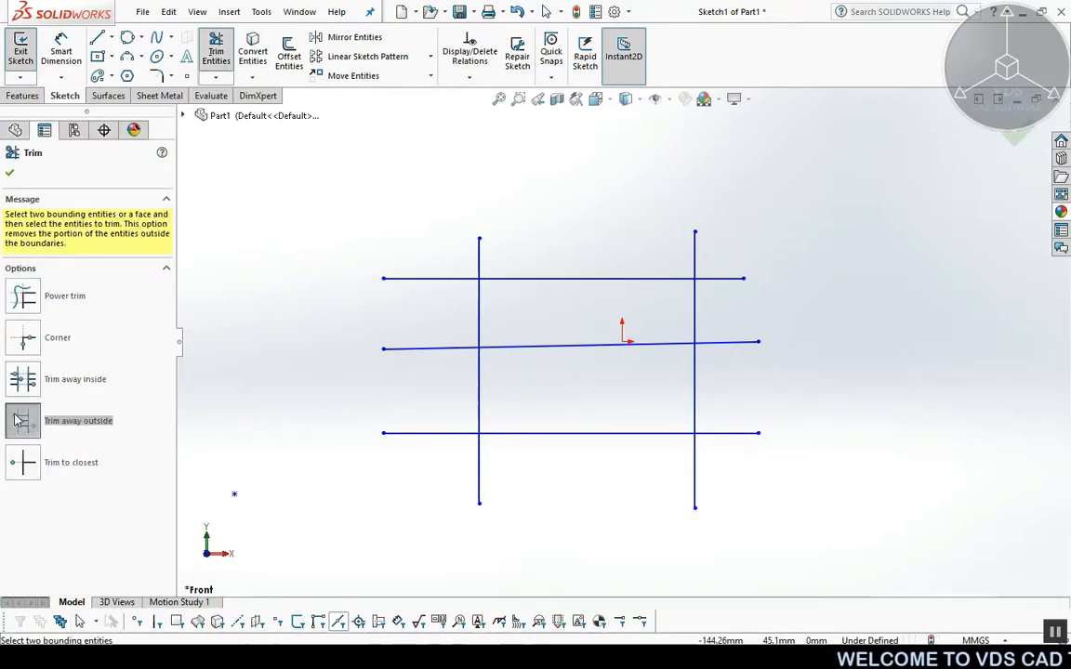
click(480, 296)
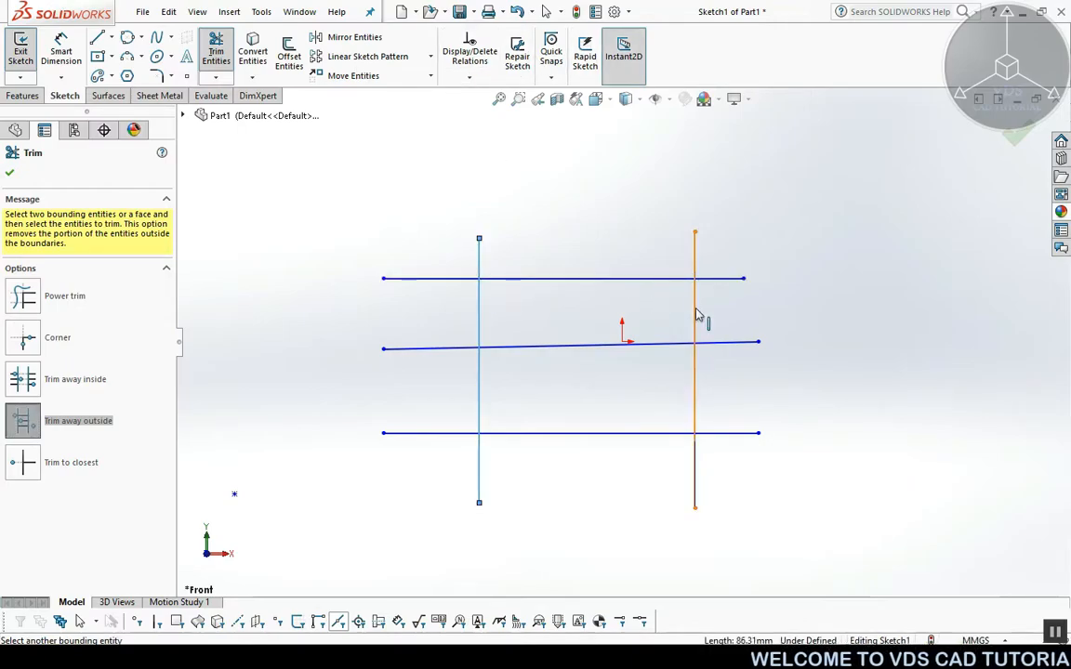
click(695, 313)
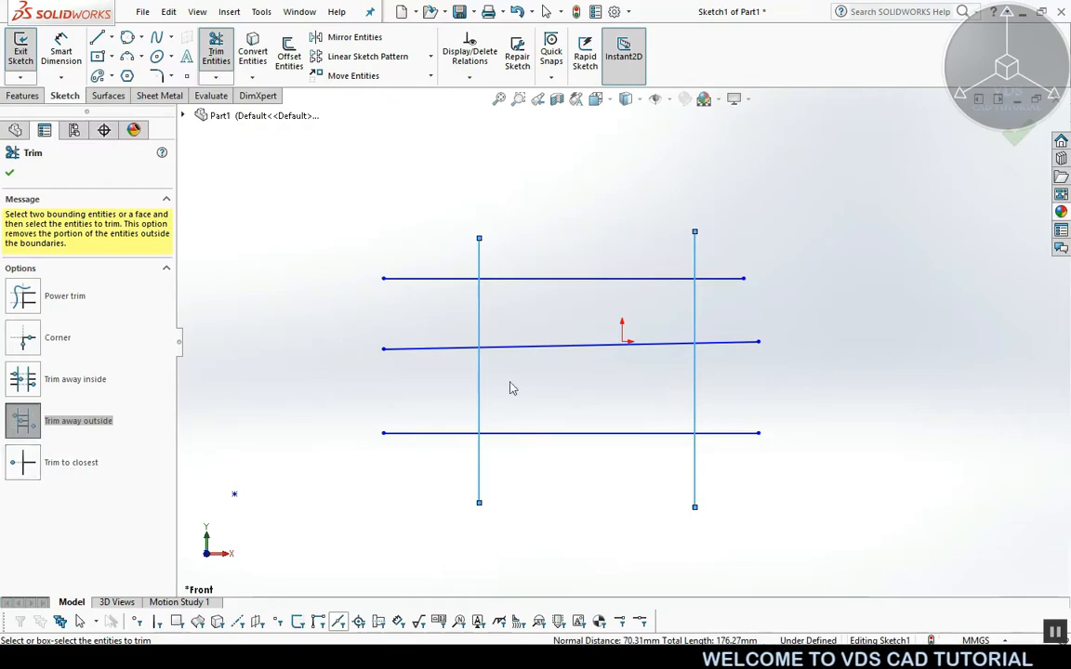
click(725, 282)
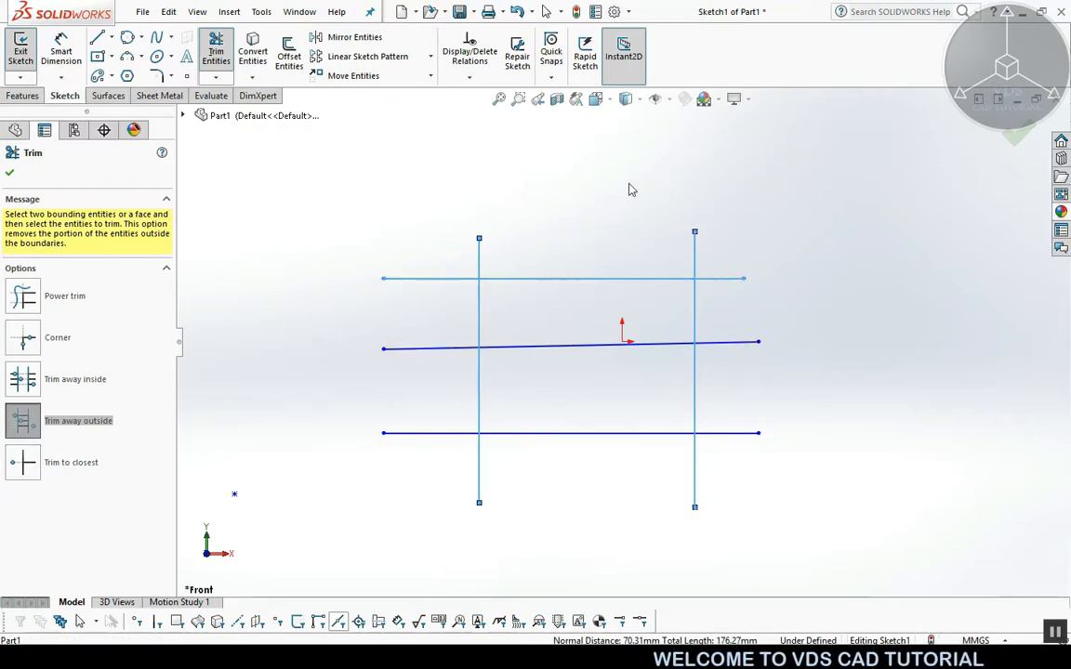
click(581, 277)
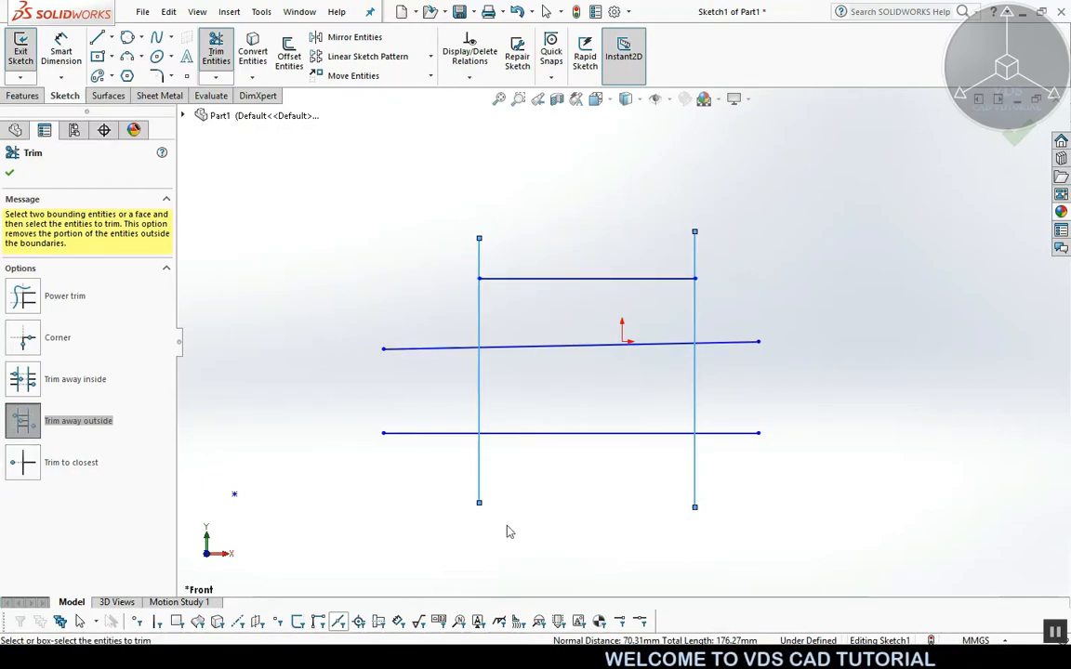
click(525, 433)
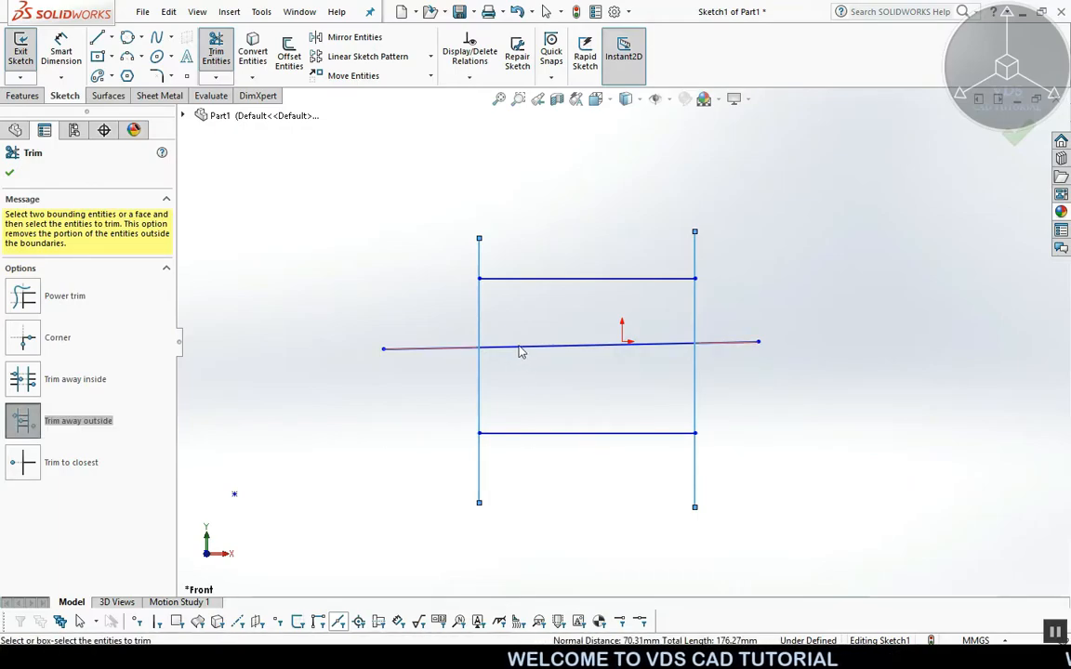
click(521, 348)
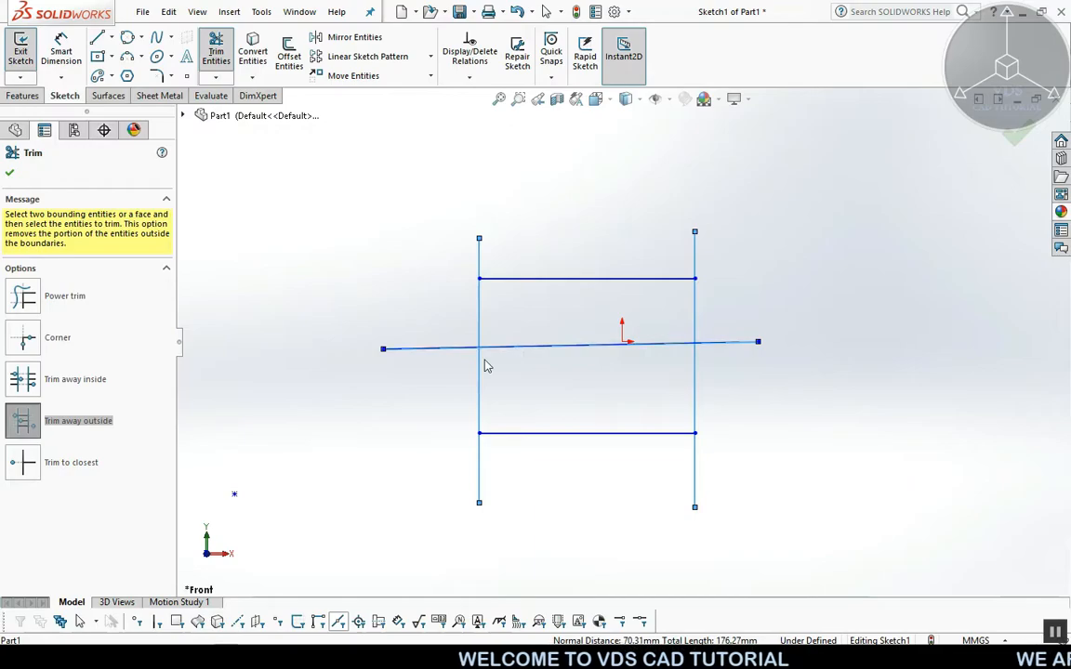
click(11, 176)
Undo the outside trims on the horizontal lines
key(ctrl+z)
key(ctrl+z)
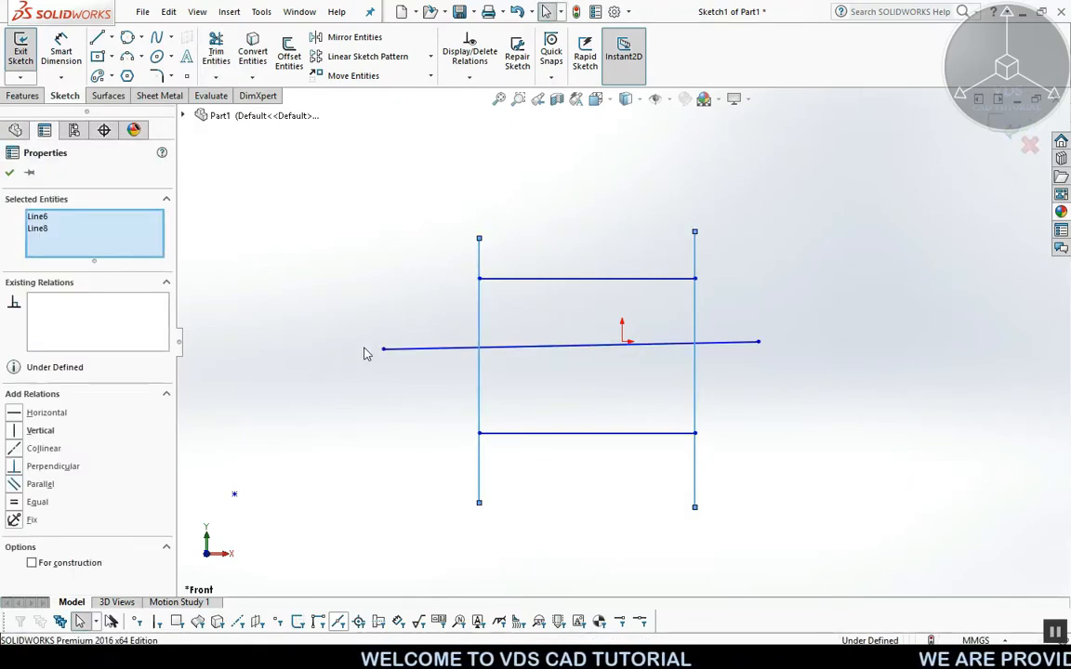
key(ctrl+z)
Try Trim to closest on the left vertical's two lower segments and the inner spans of the two lower horizontals, and delete the whole grid
click(216, 51)
click(23, 462)
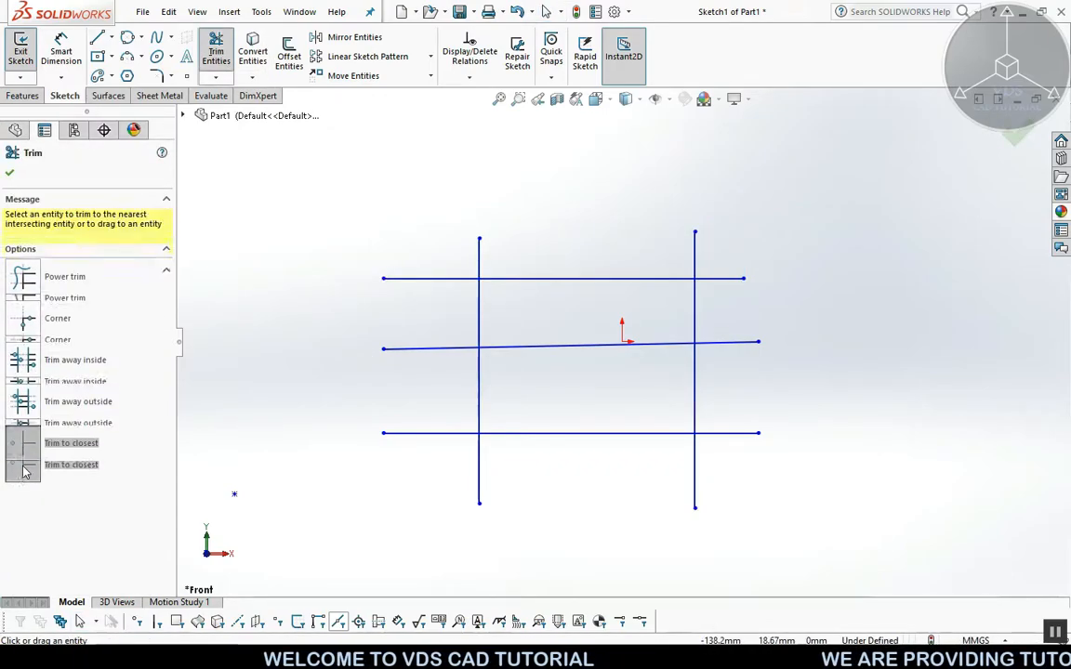
click(487, 480)
click(574, 436)
click(569, 349)
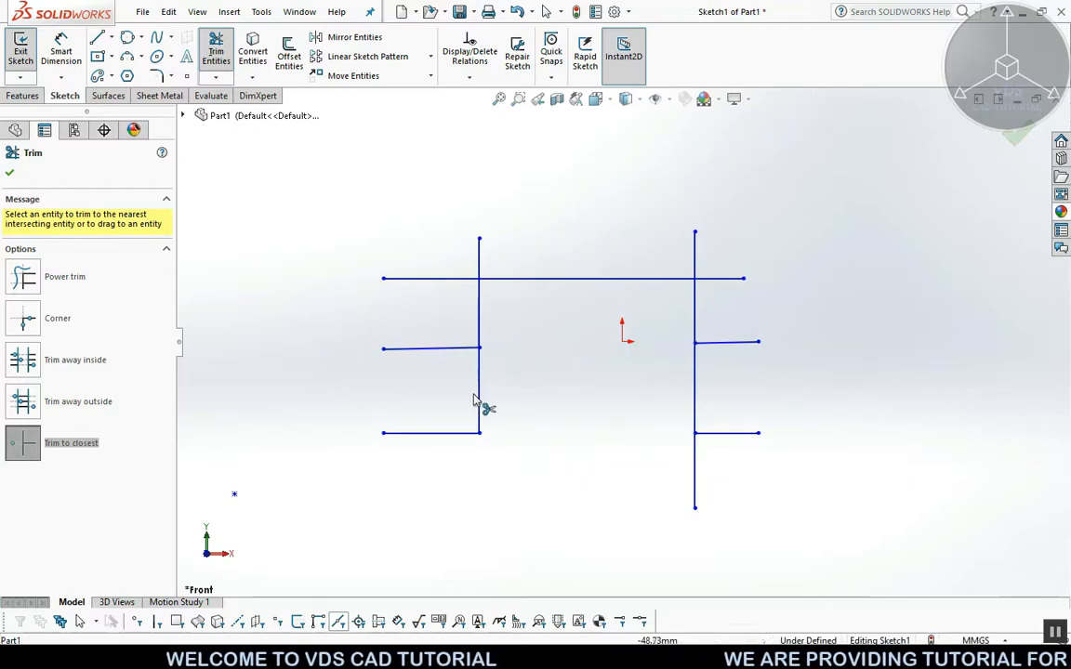
click(480, 402)
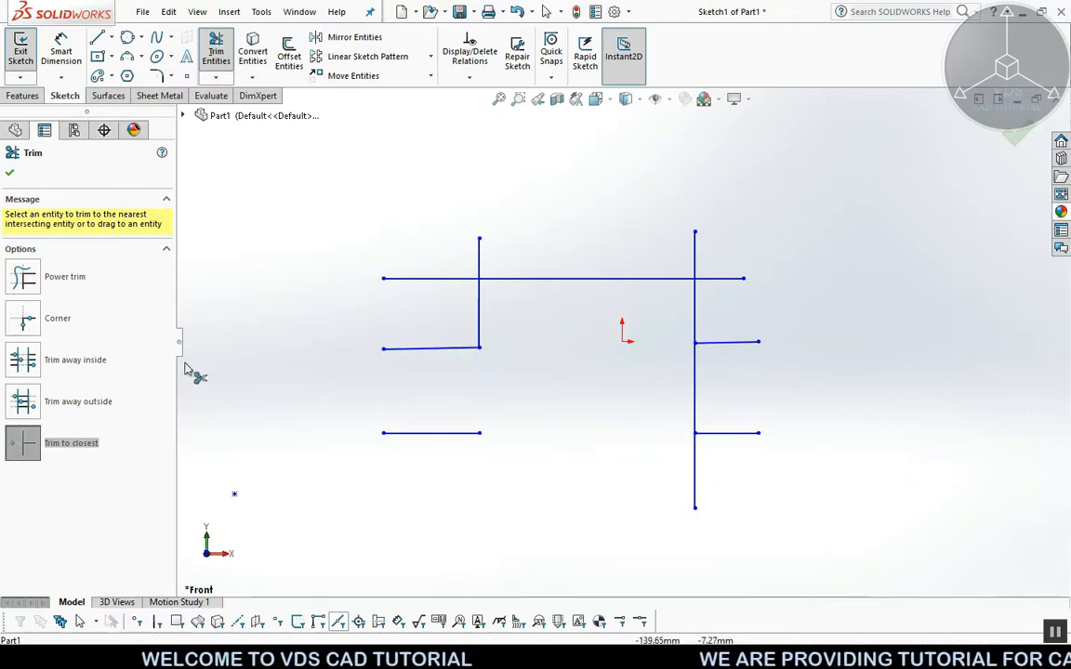
click(9, 172)
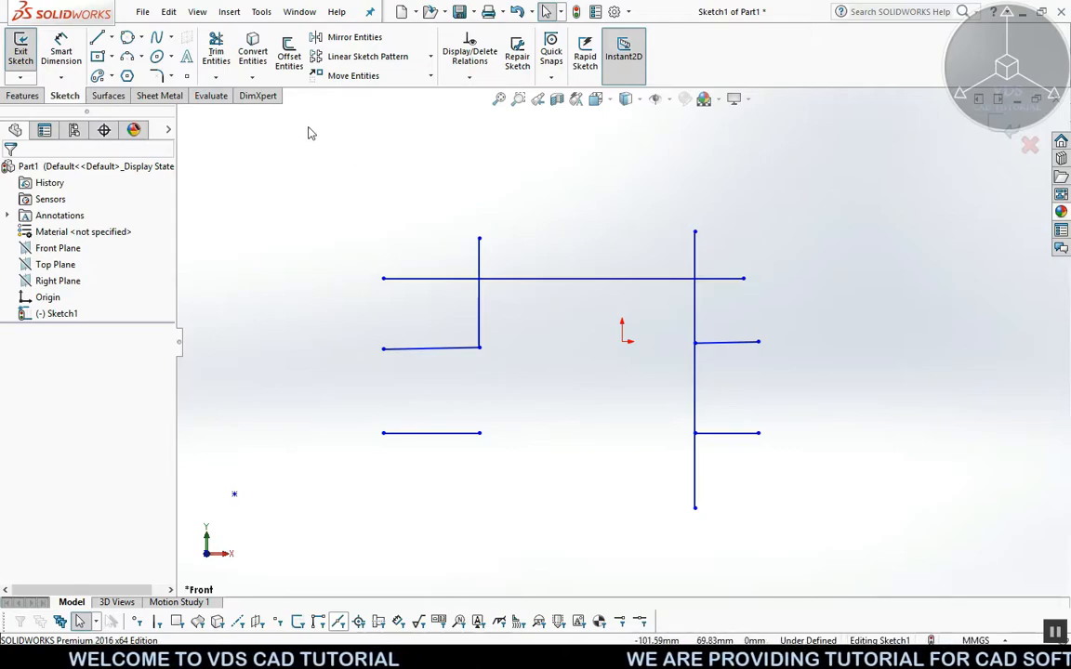
mouse_move(323, 174)
mouse_down()
mouse_move(527, 390)
mouse_move(832, 549)
mouse_up()
key(Delete)
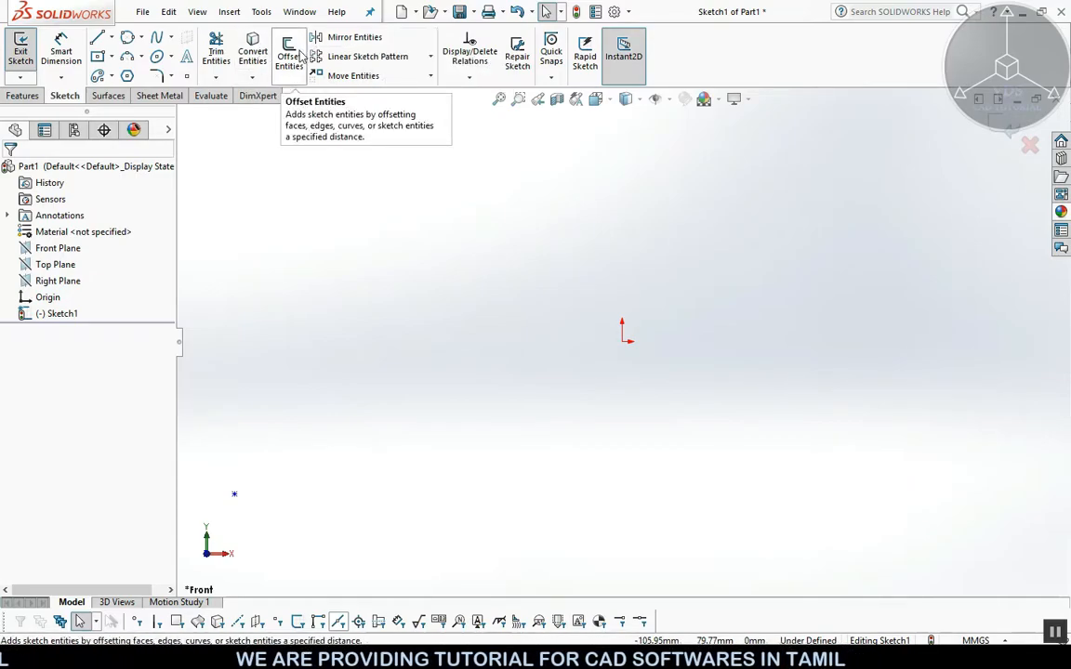
Sketch a center rectangle on the origin, about 93 mm wide and 81 mm high
click(98, 56)
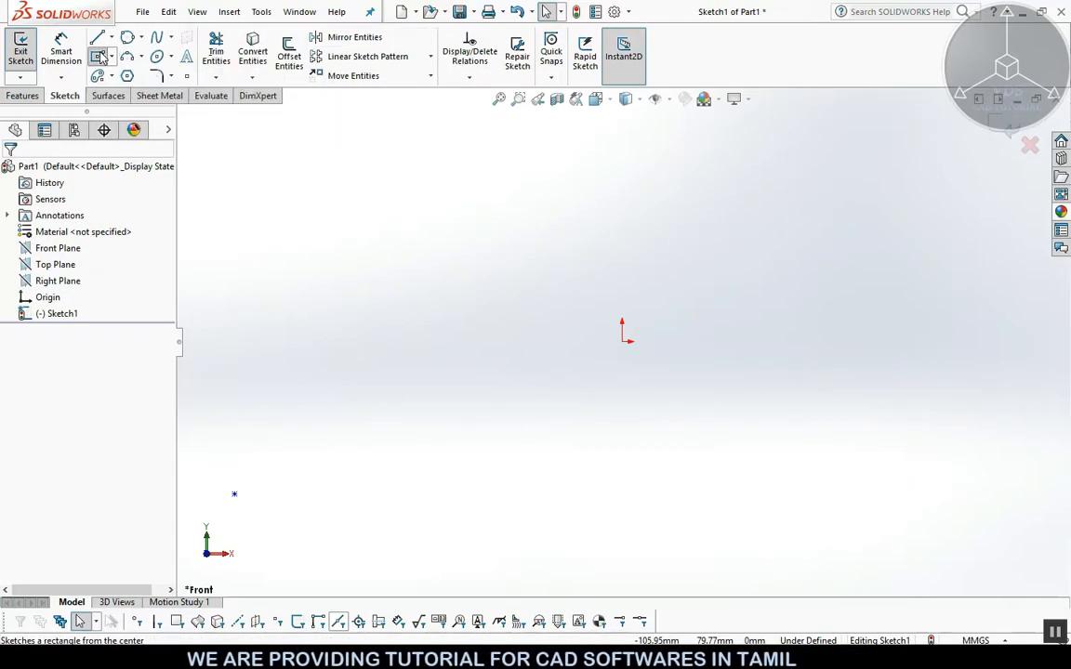
click(622, 341)
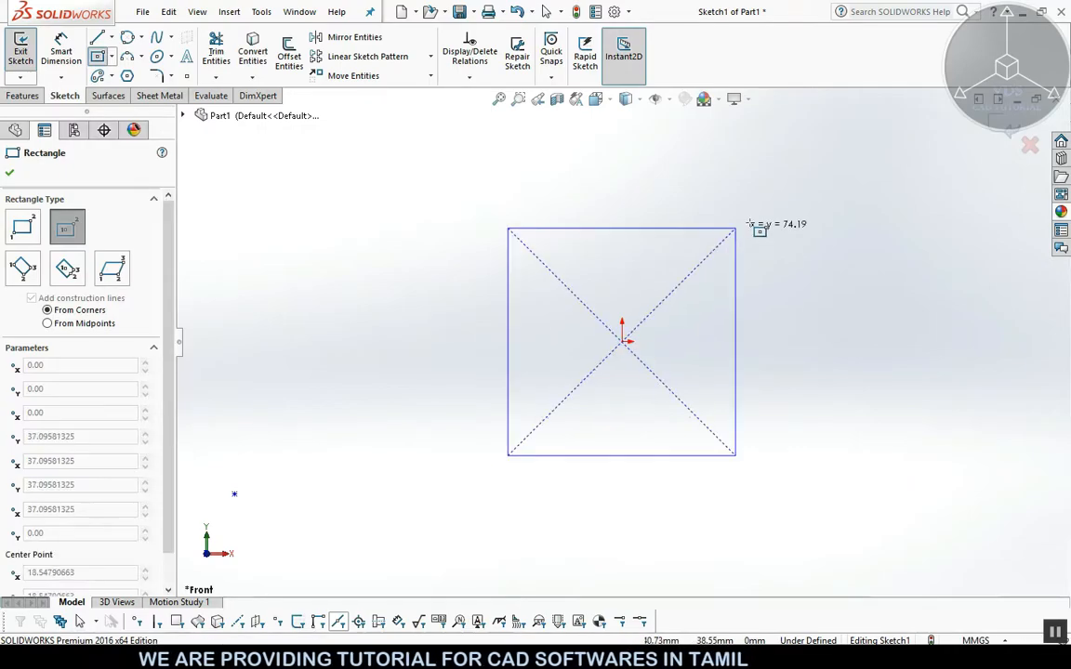
click(764, 216)
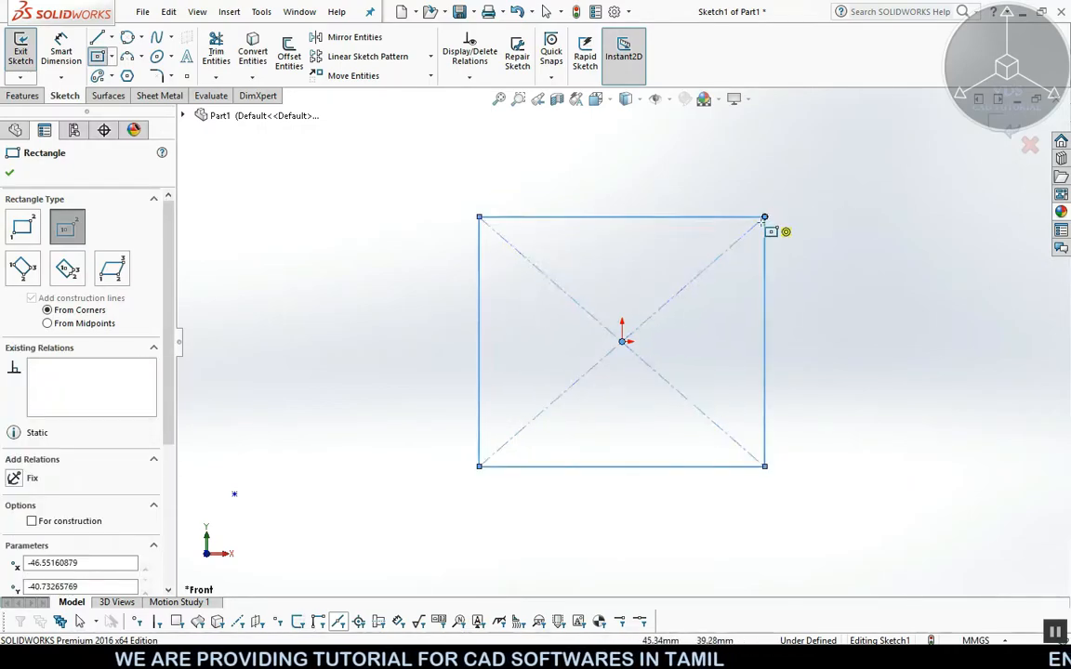
click(18, 54)
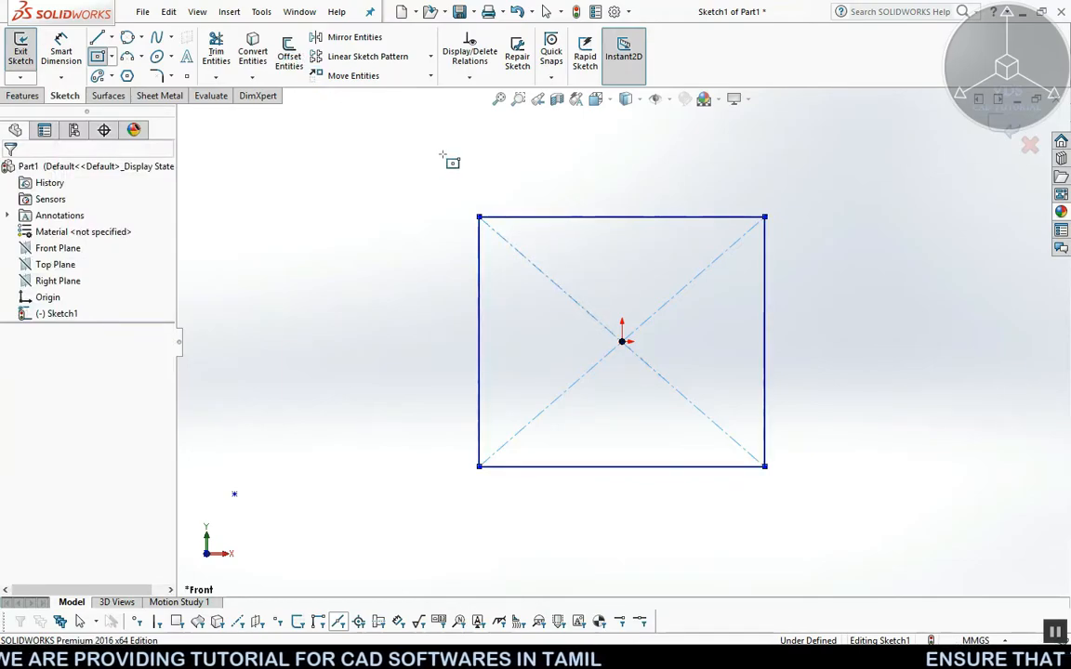
Offset the whole rectangle chain by 5 mm in both directions with dimensions added
click(287, 54)
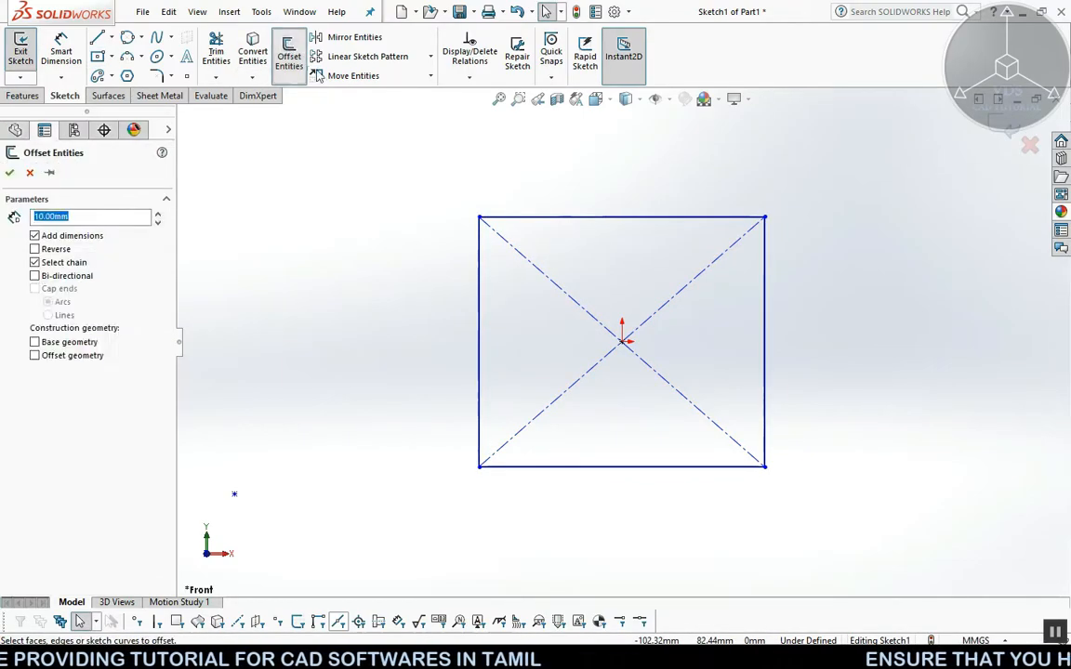
click(558, 220)
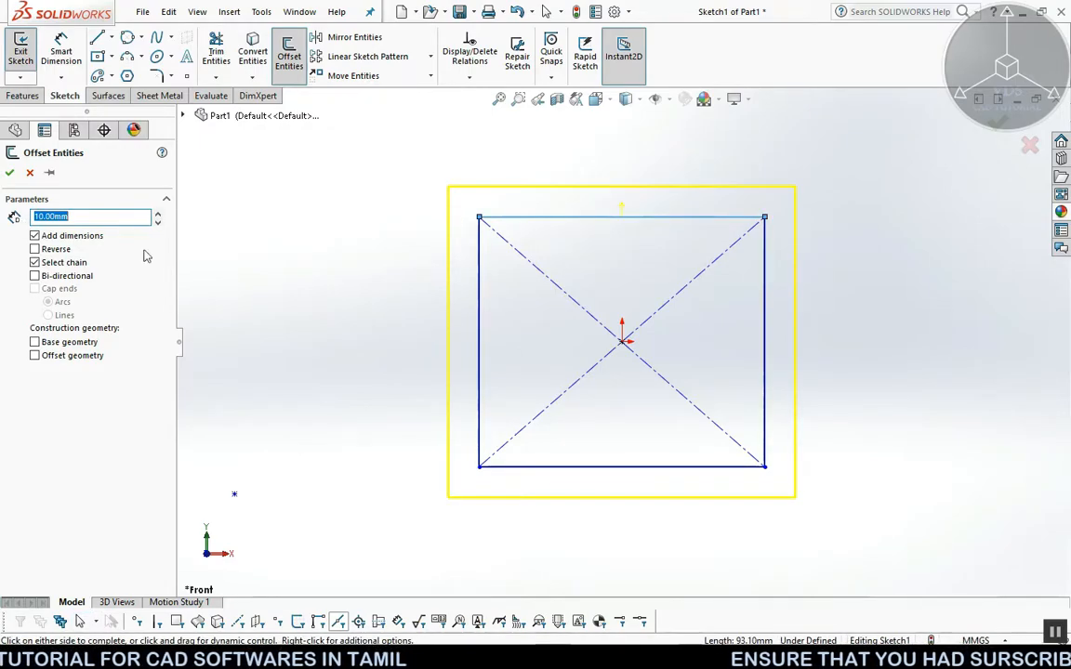
text(5)
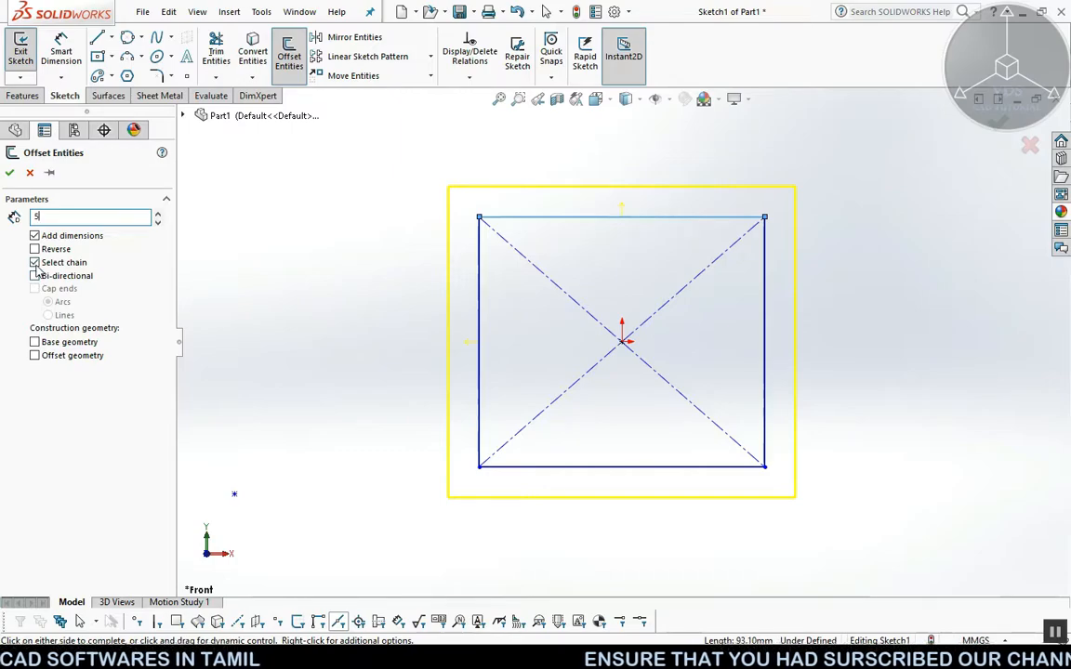
key(Return)
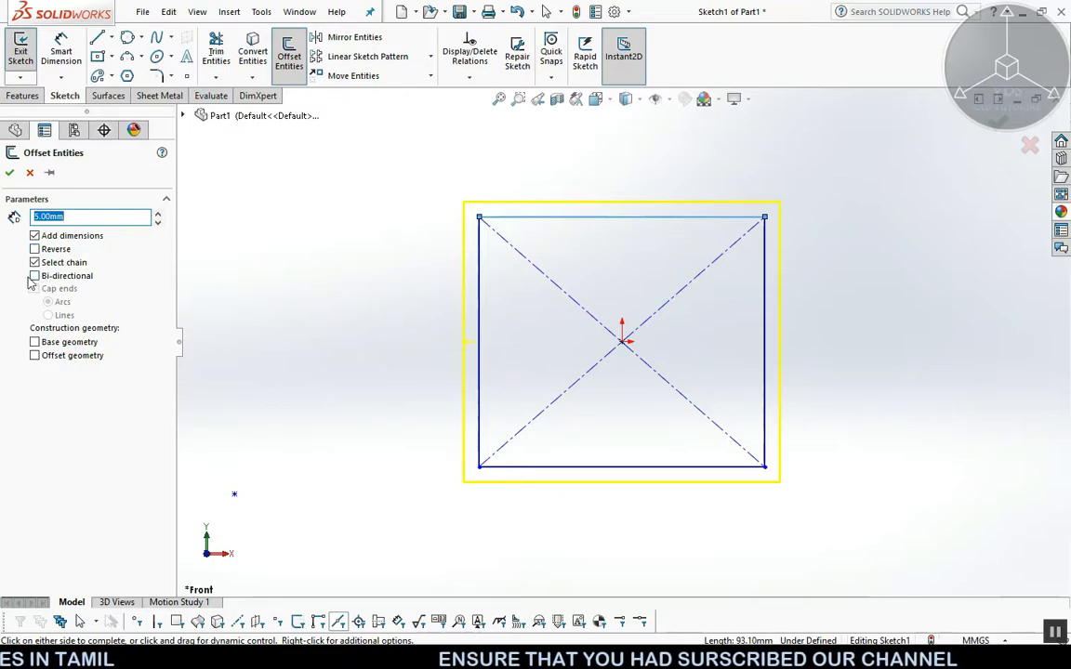
click(34, 249)
click(35, 277)
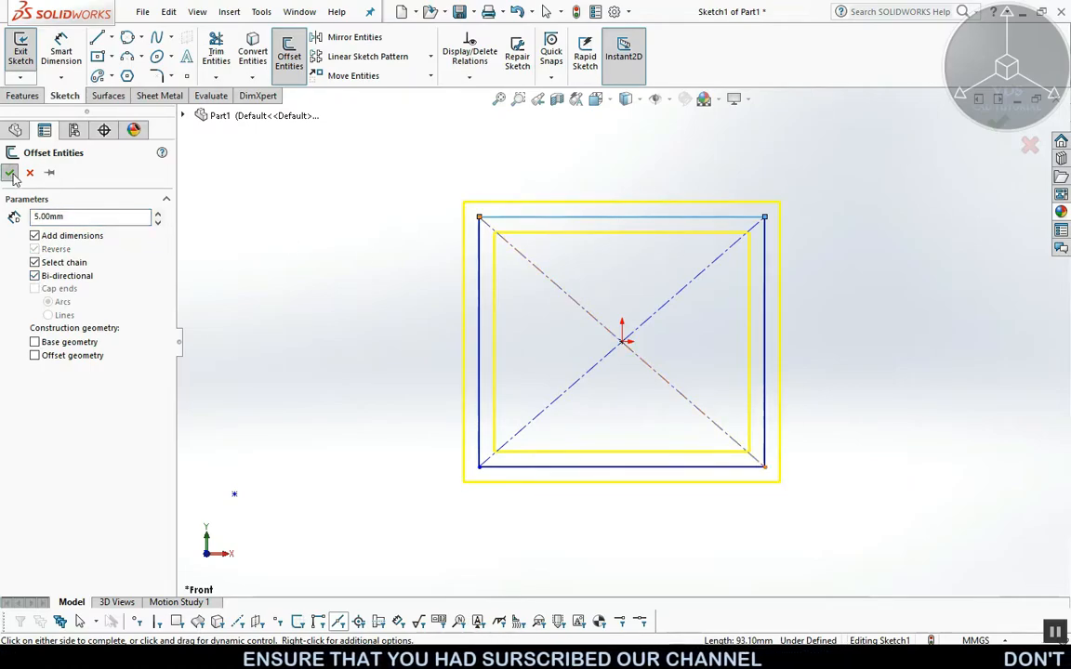
click(413, 256)
Sketch a vertical line about 84 mm long to the left of the offset rectangles
scroll(616, 375, up, 2)
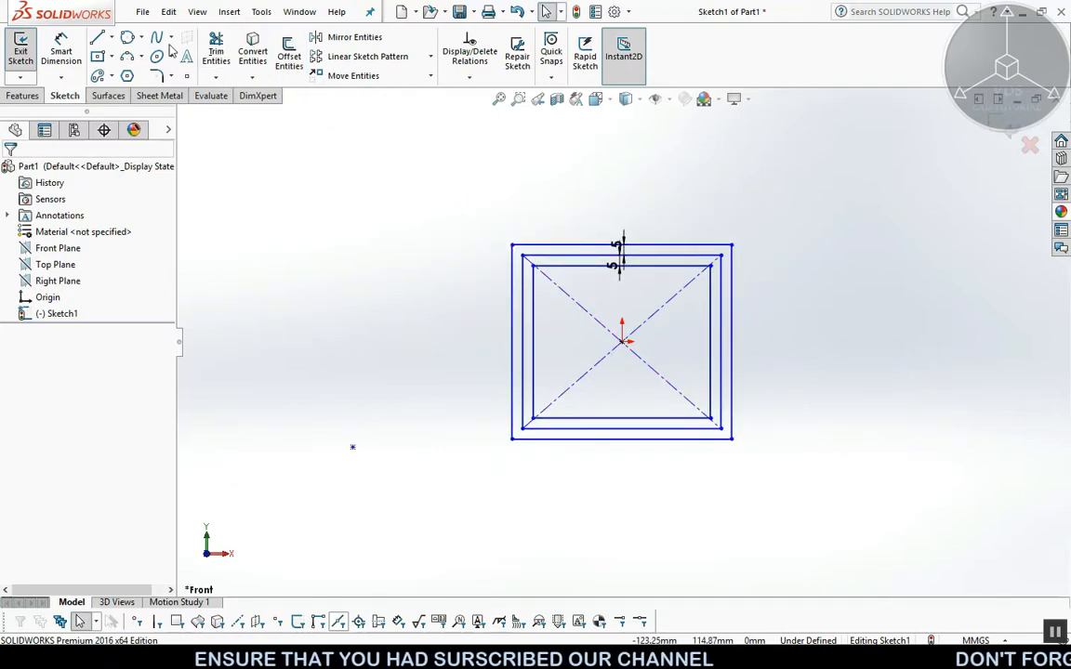
click(99, 39)
click(334, 242)
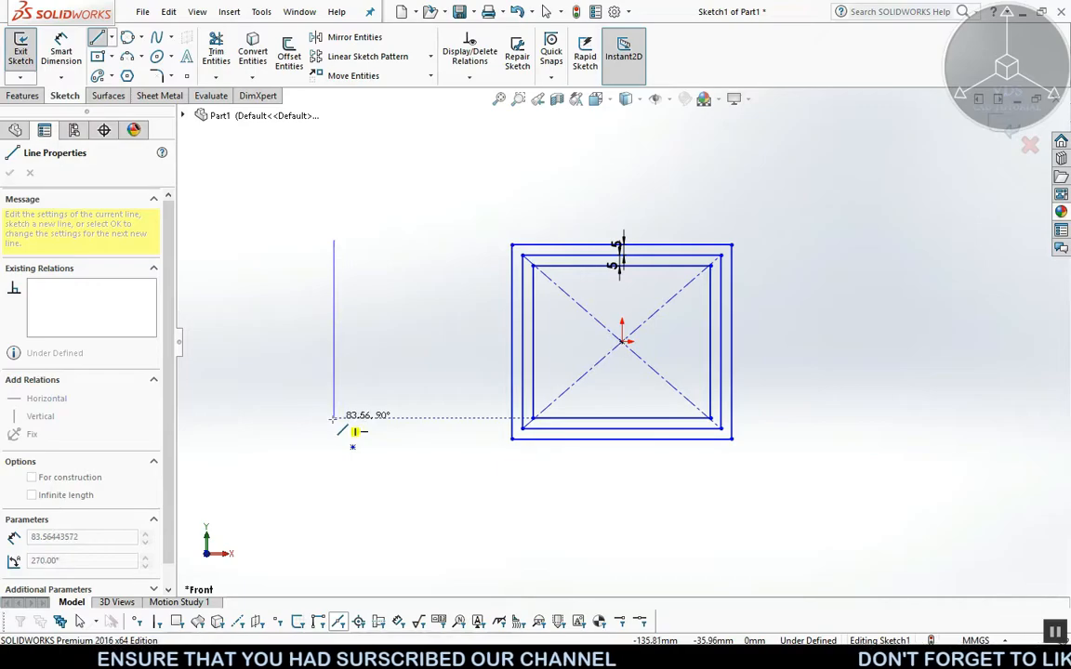
double_click(335, 417)
key(Escape)
Offset the vertical line by 5 mm in both directions with dimensions, line-capped ends and the offset geometry as construction
click(289, 54)
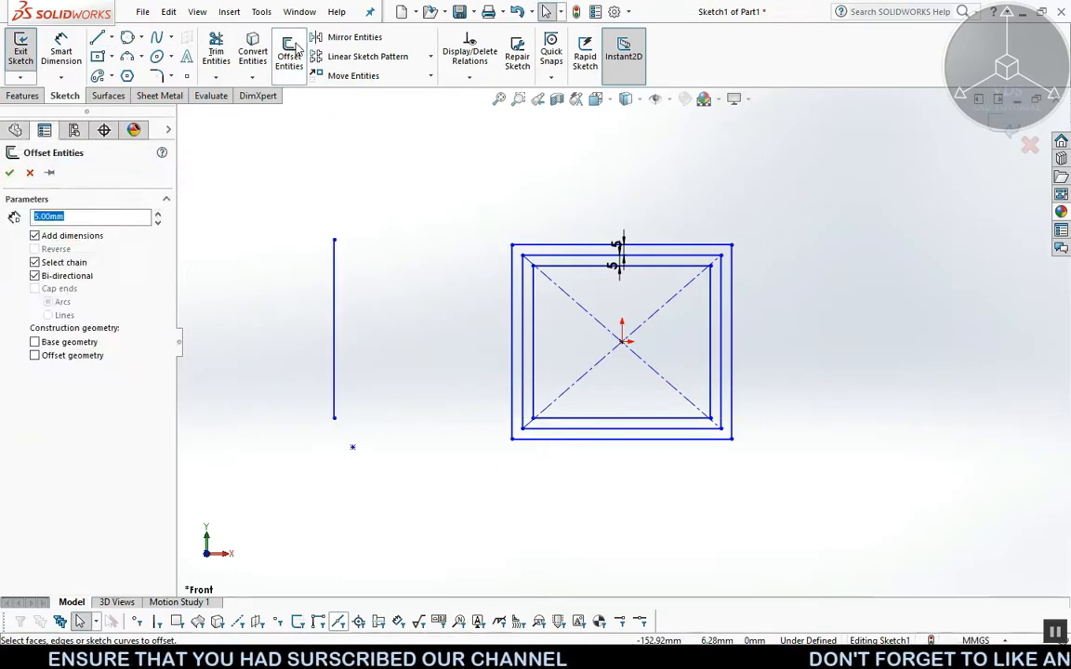
click(336, 311)
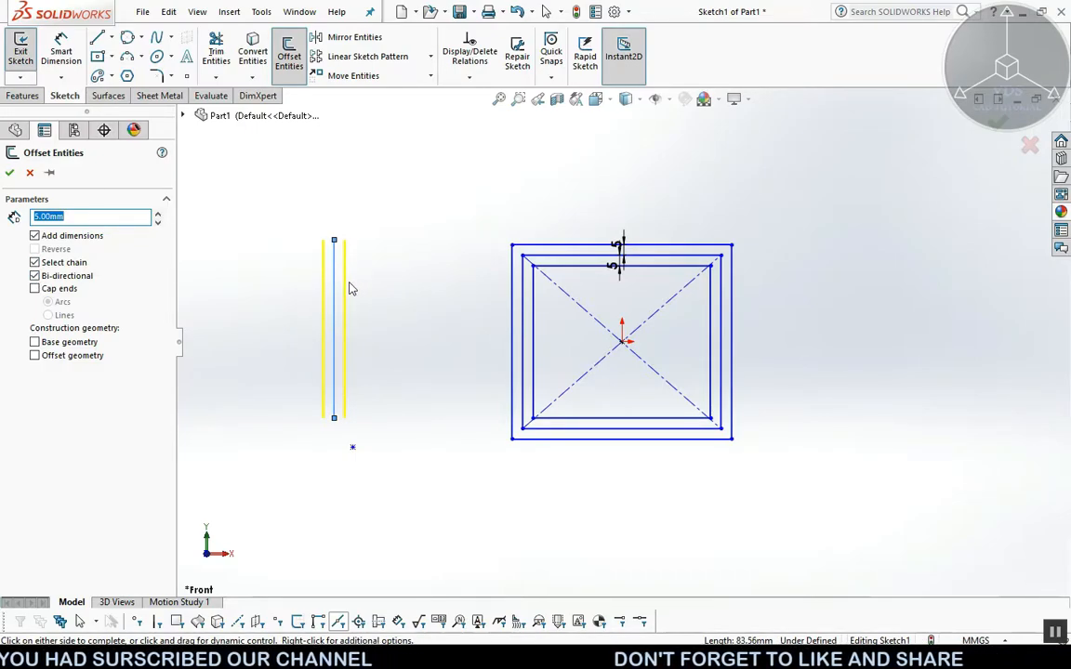
click(34, 289)
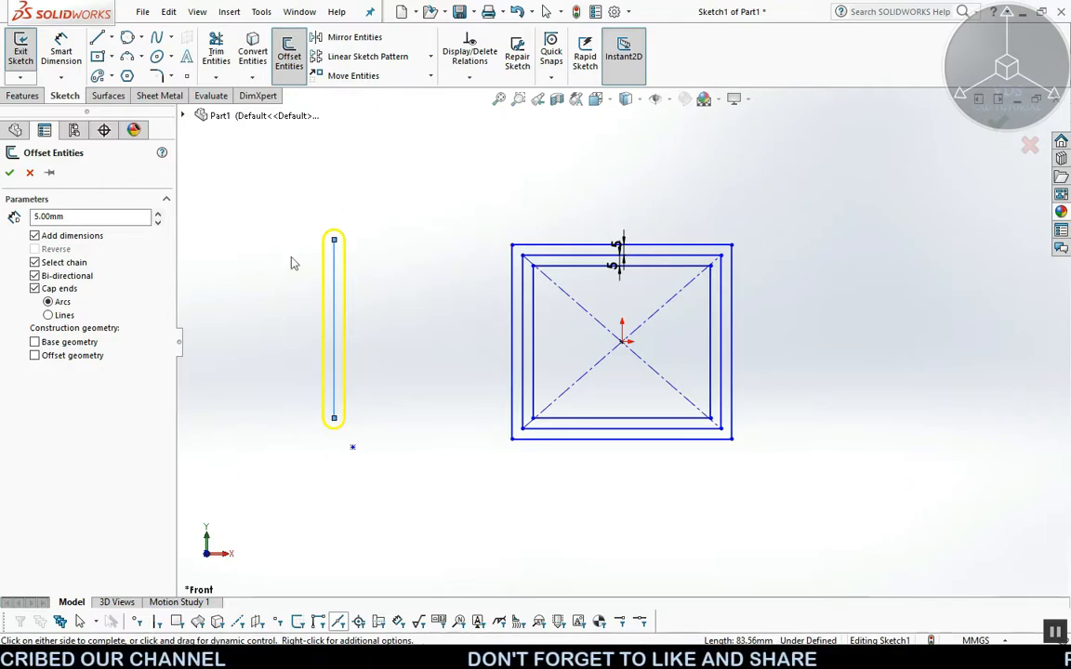
click(48, 316)
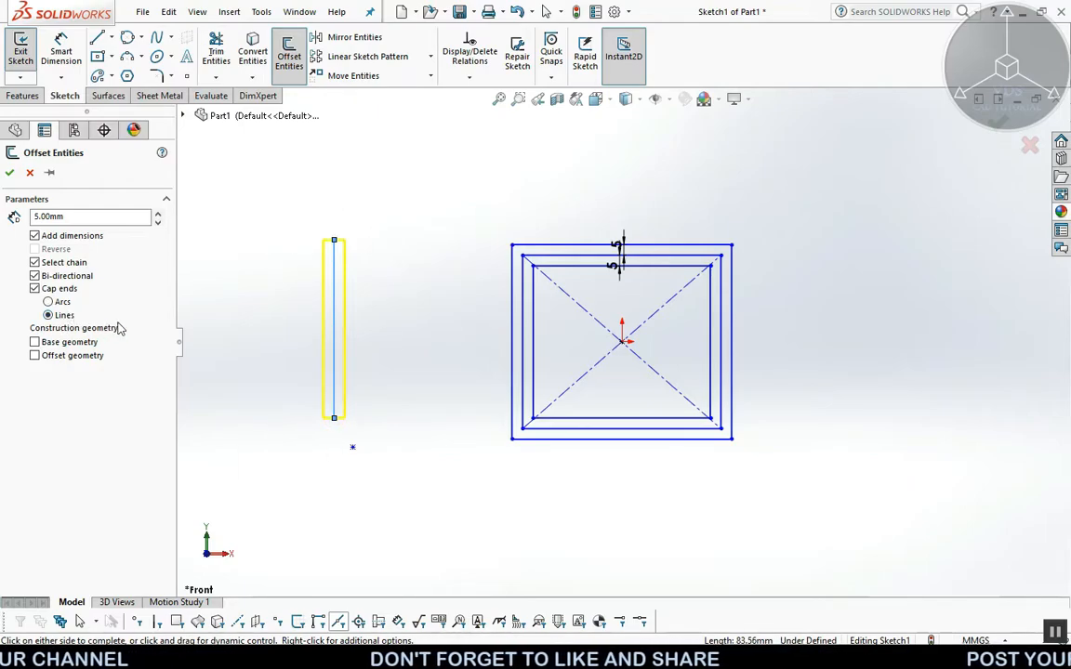
click(35, 342)
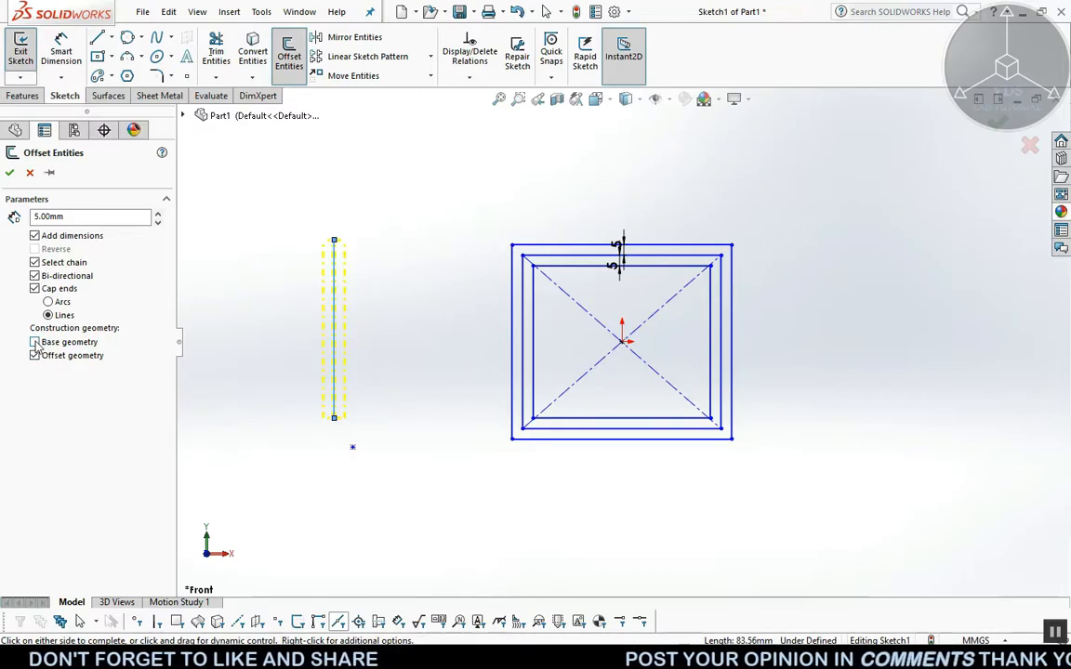
click(9, 173)
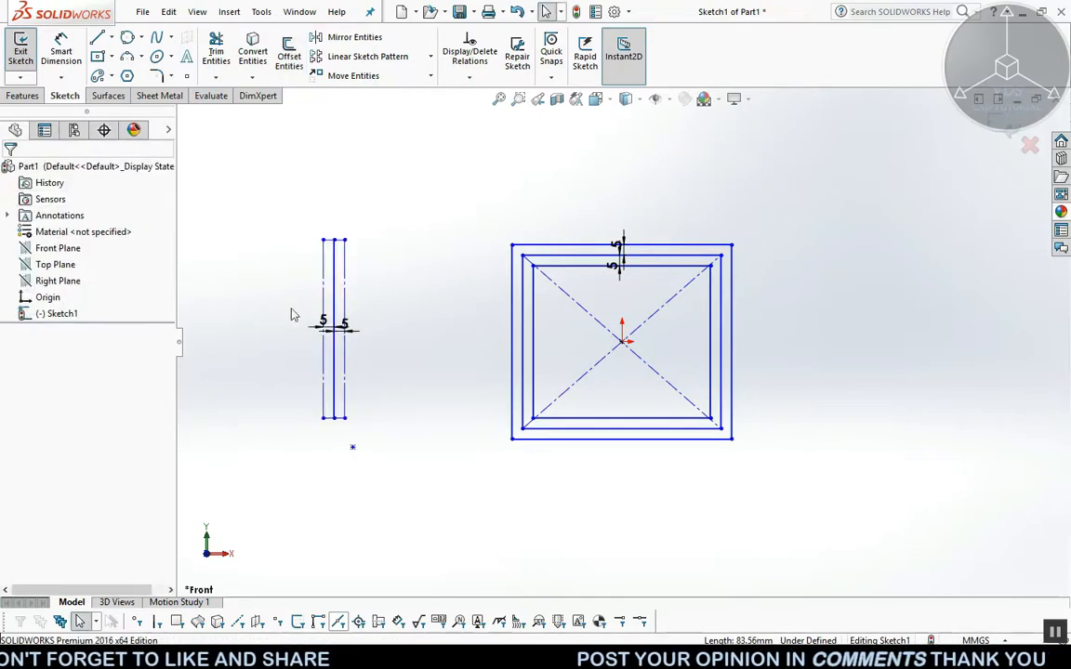
Mirror a copy of the three vertical lines about the right edge of the innermost rectangle
scroll(283, 237, down, 1)
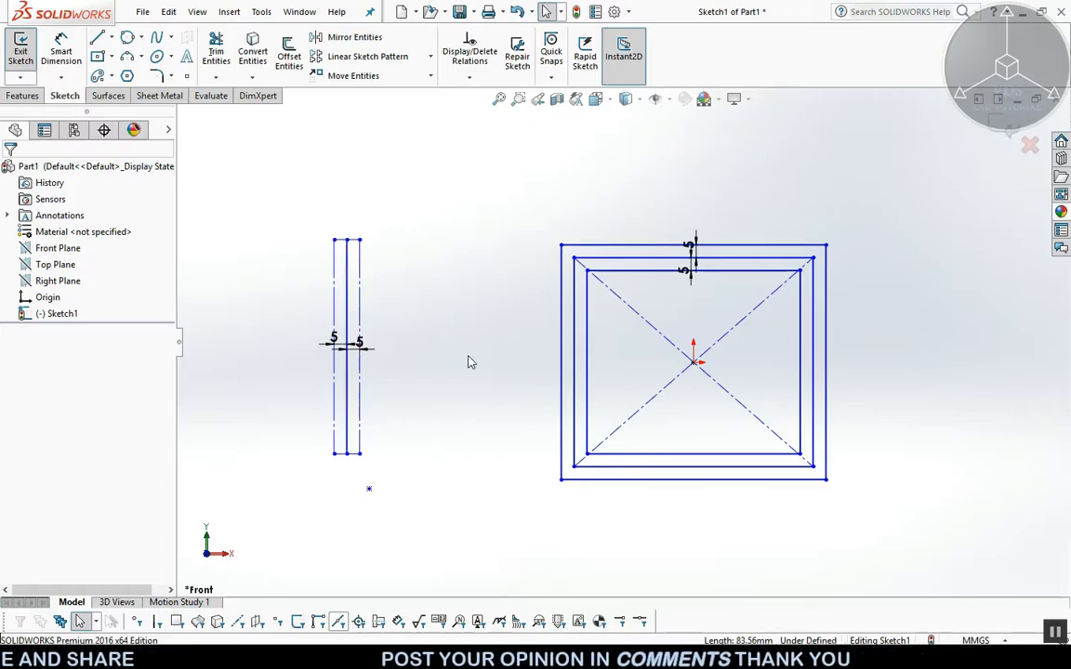
click(354, 37)
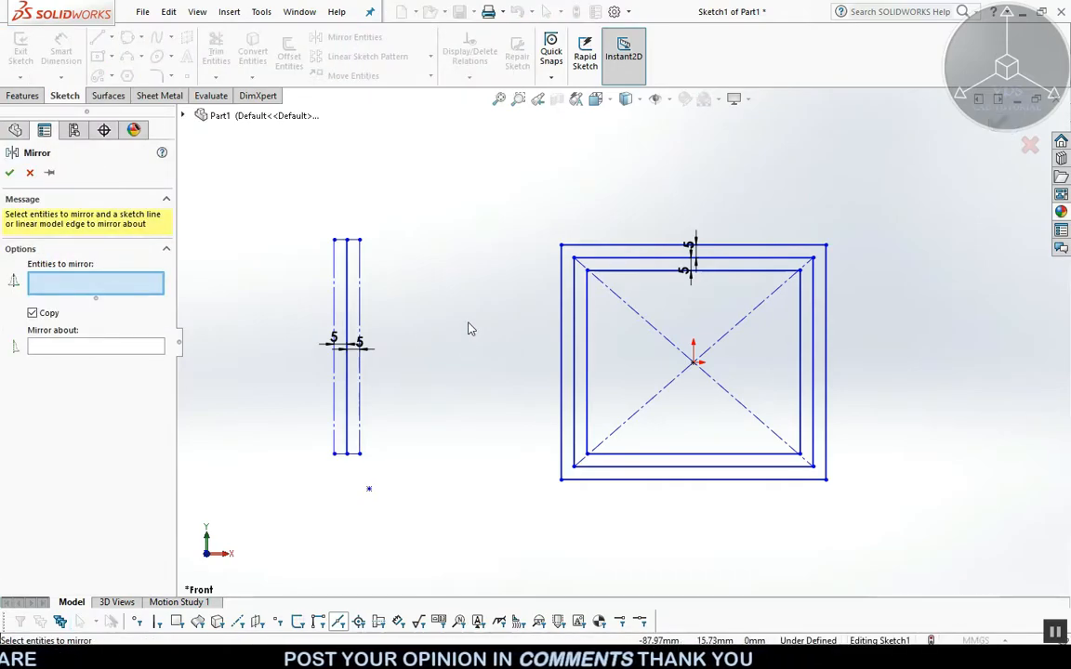
click(334, 300)
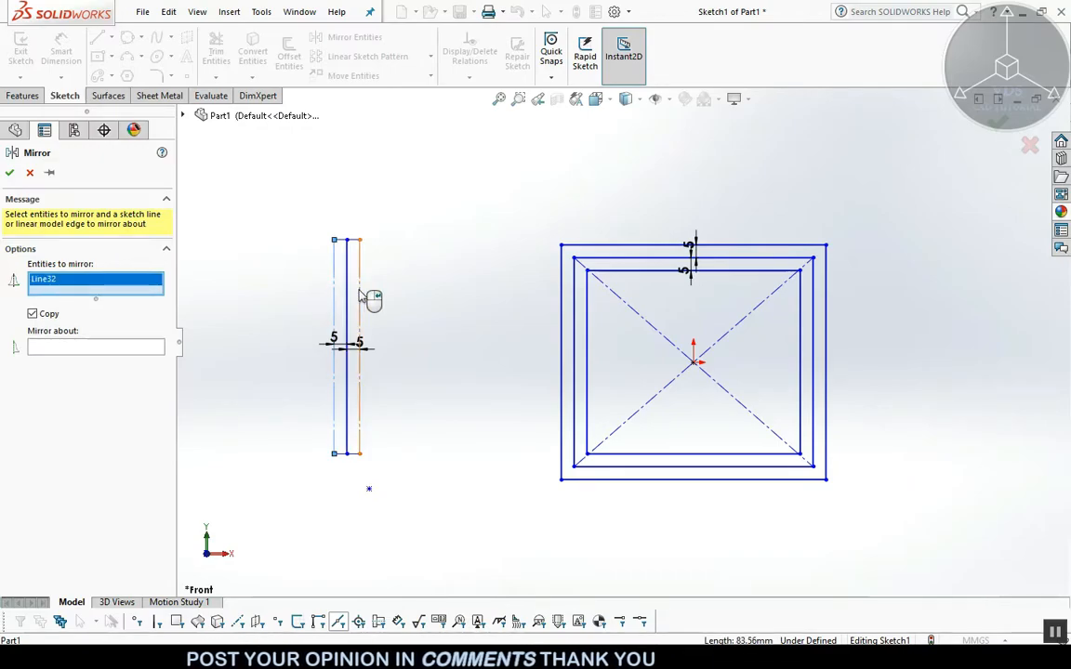
click(348, 286)
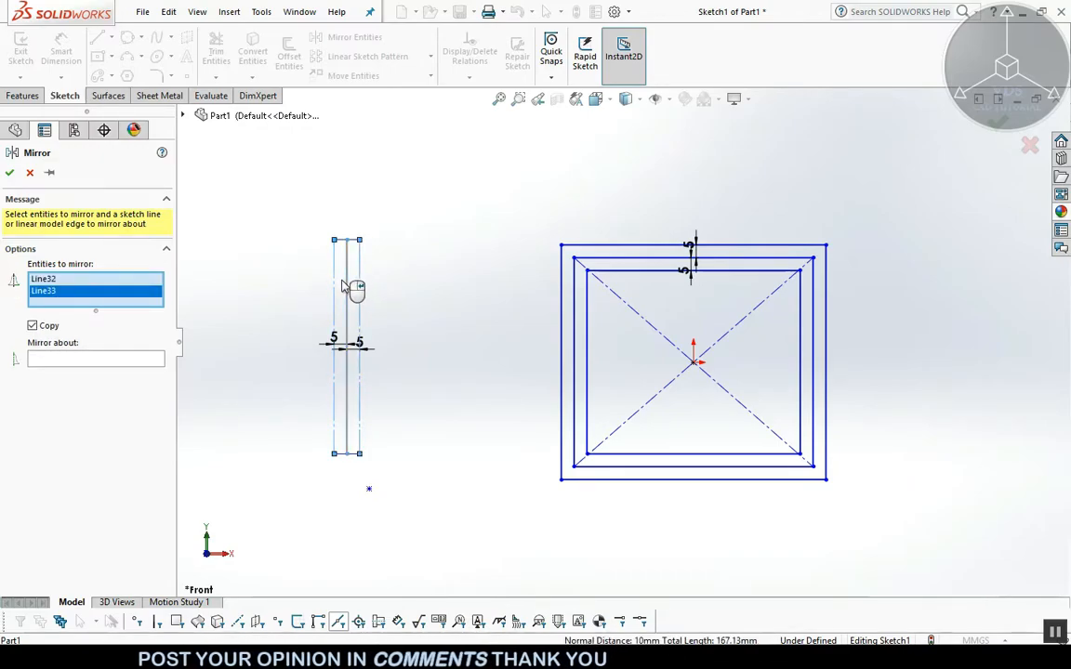
click(359, 287)
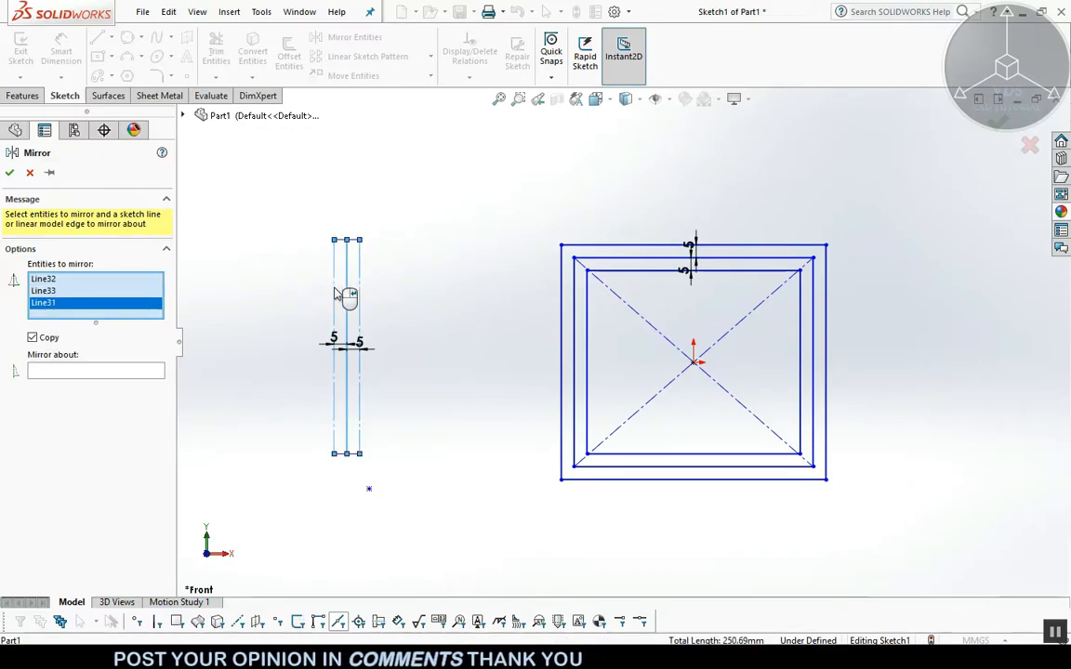
click(57, 372)
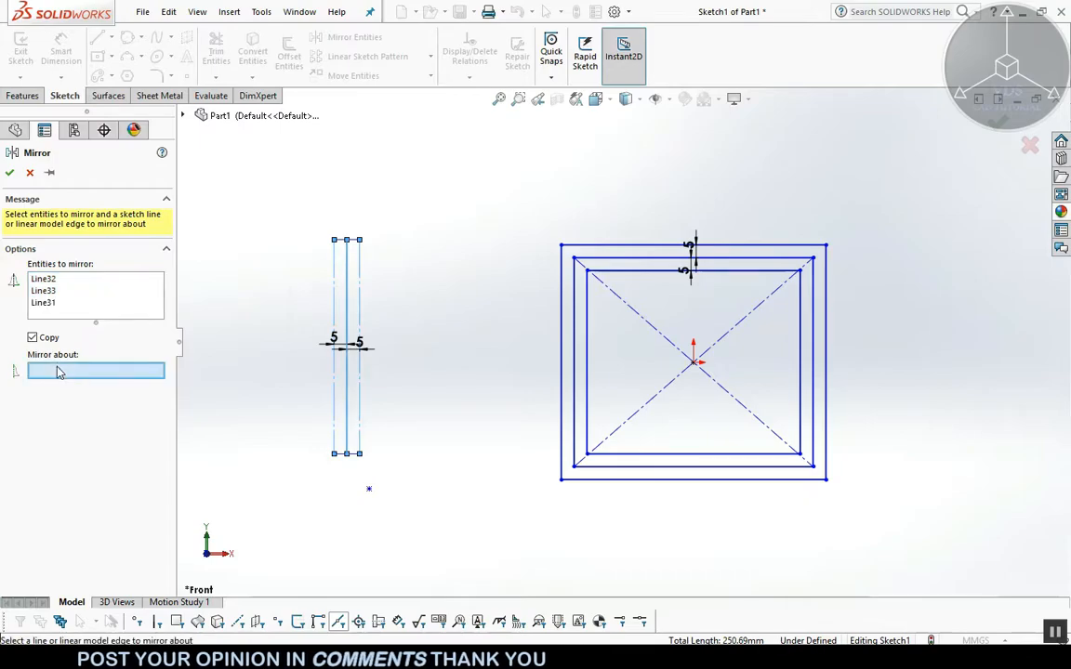
click(800, 353)
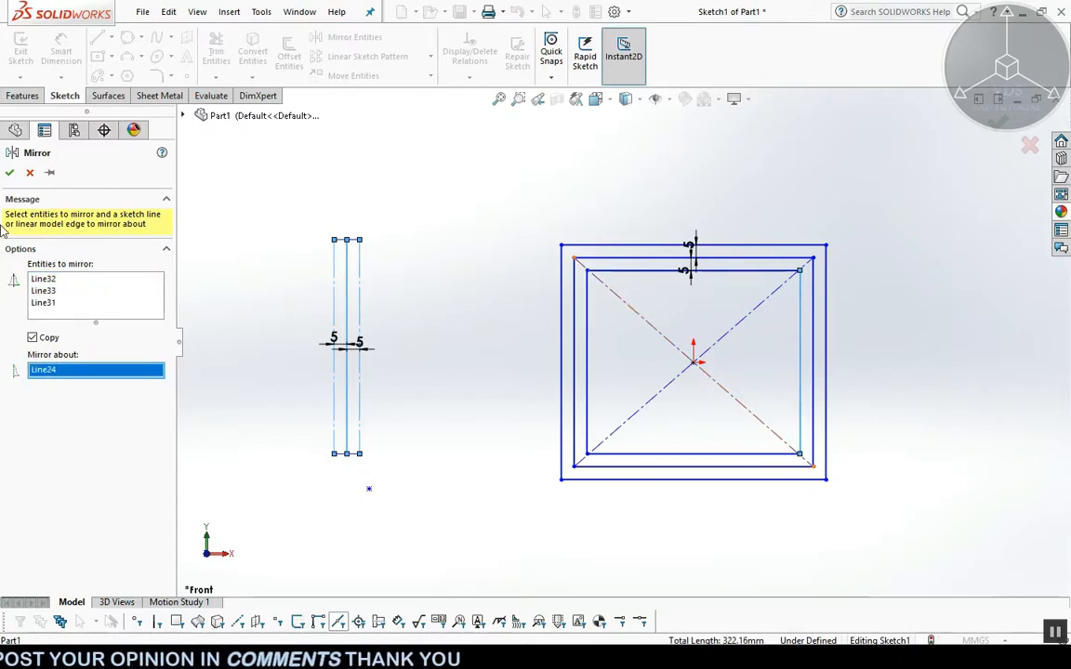
click(14, 174)
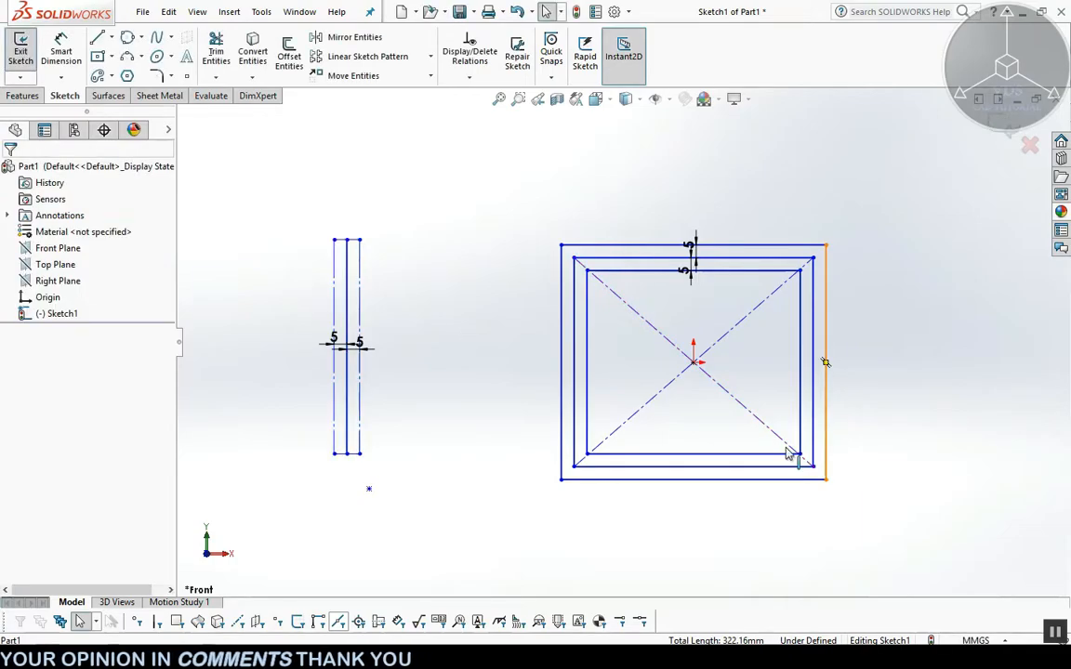
Delete the three mirrored vertical lines on the far right of the rectangles
scroll(788, 456, down, 1)
scroll(785, 453, up, 1)
scroll(781, 448, down, 2)
scroll(775, 437, up, 2)
scroll(775, 443, up, 1)
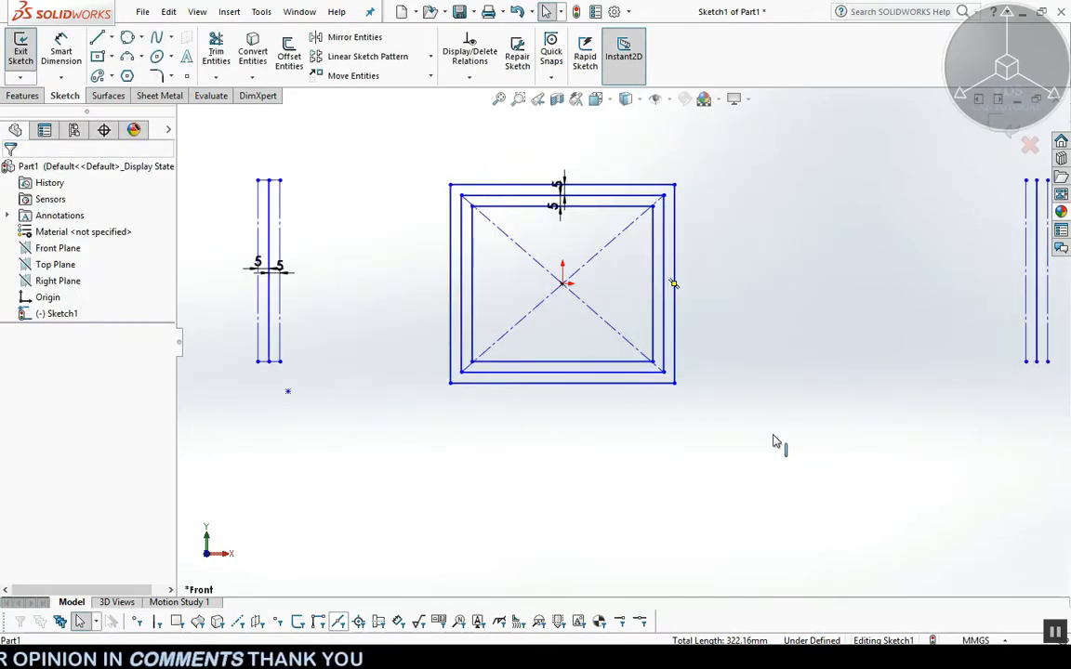
key(f)
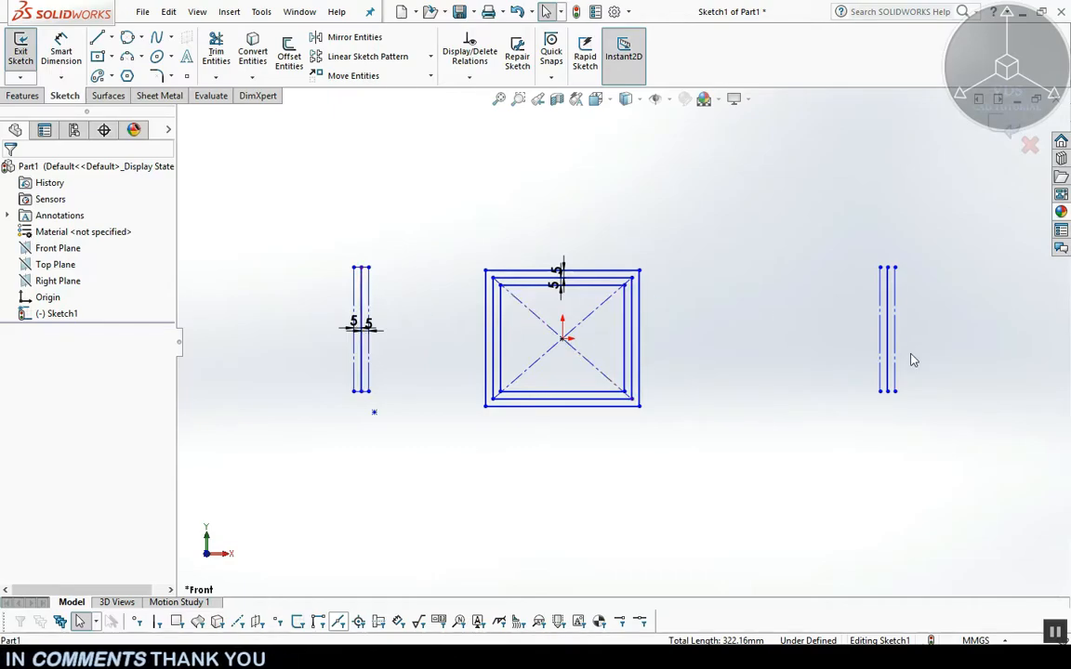
click(389, 42)
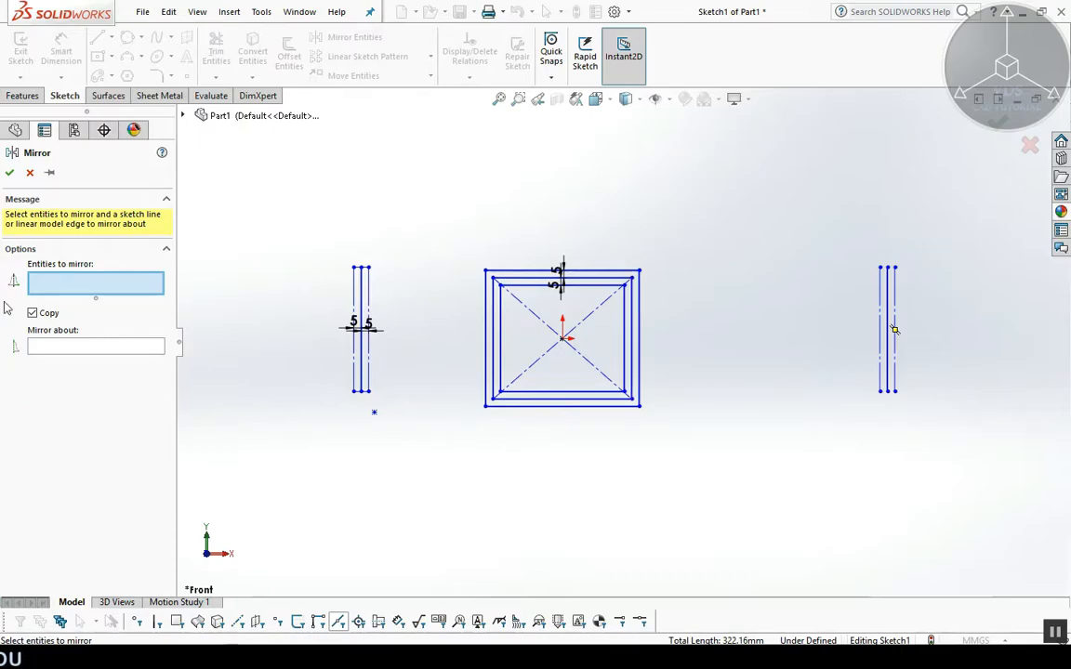
drag(304, 227, 394, 448)
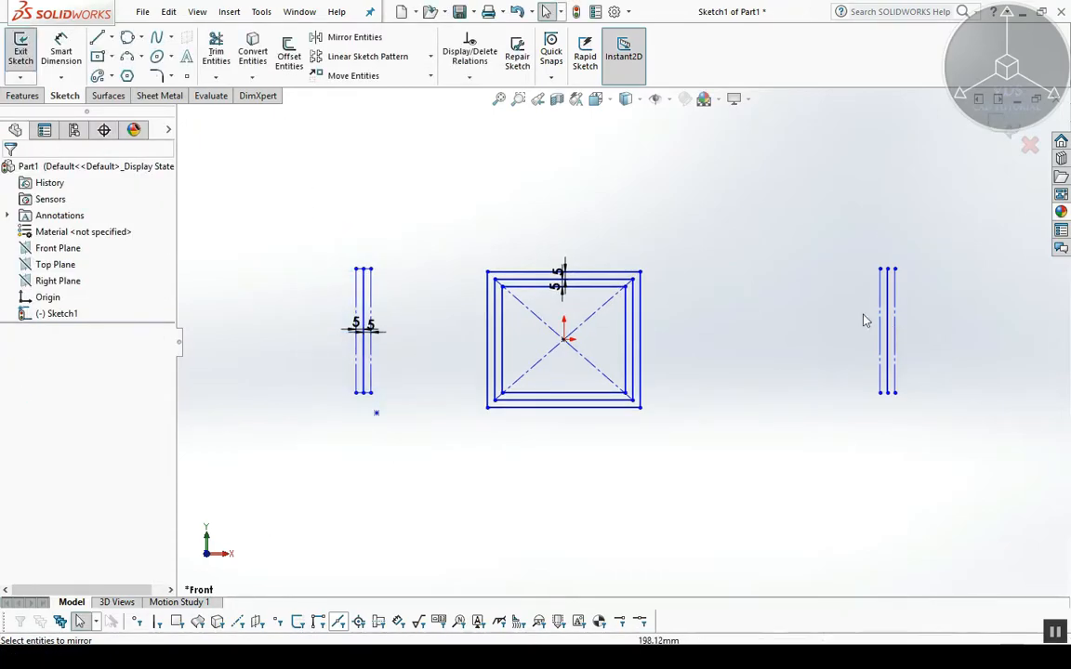
drag(849, 241, 929, 425)
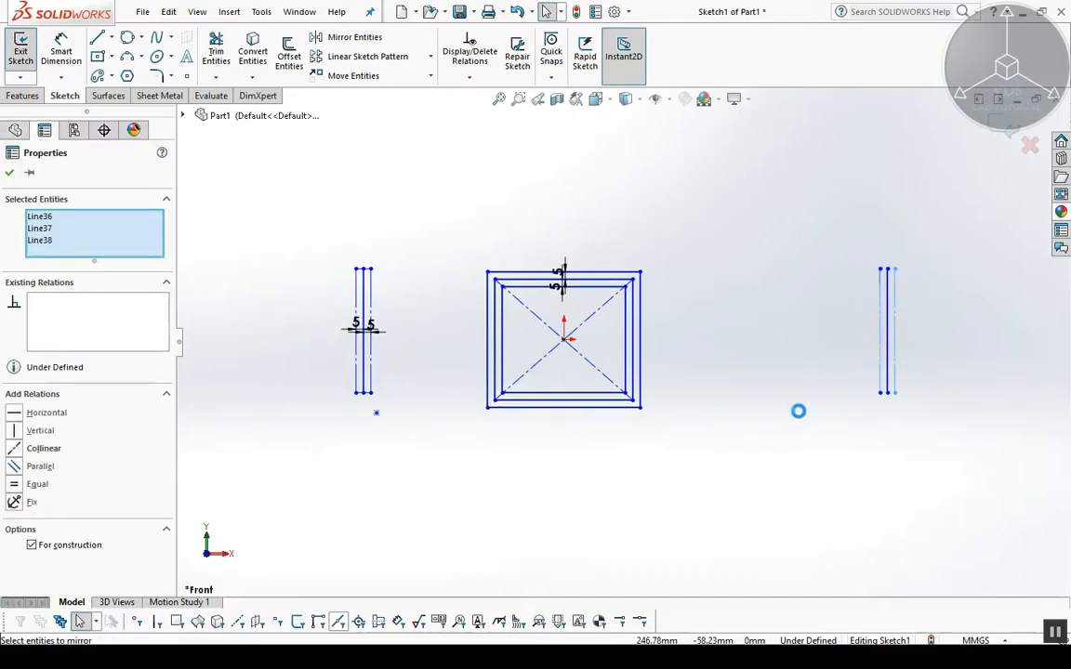
key(Delete)
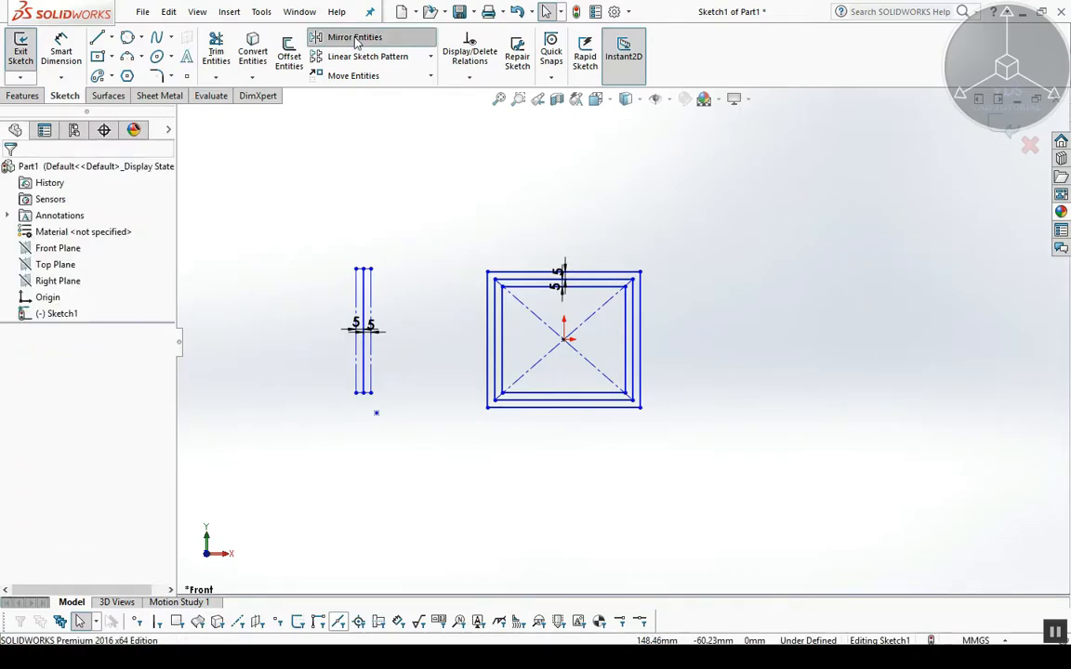
Mirror the middle vertical line about the innermost rectangle's right edge without keeping the original as a copy
click(353, 39)
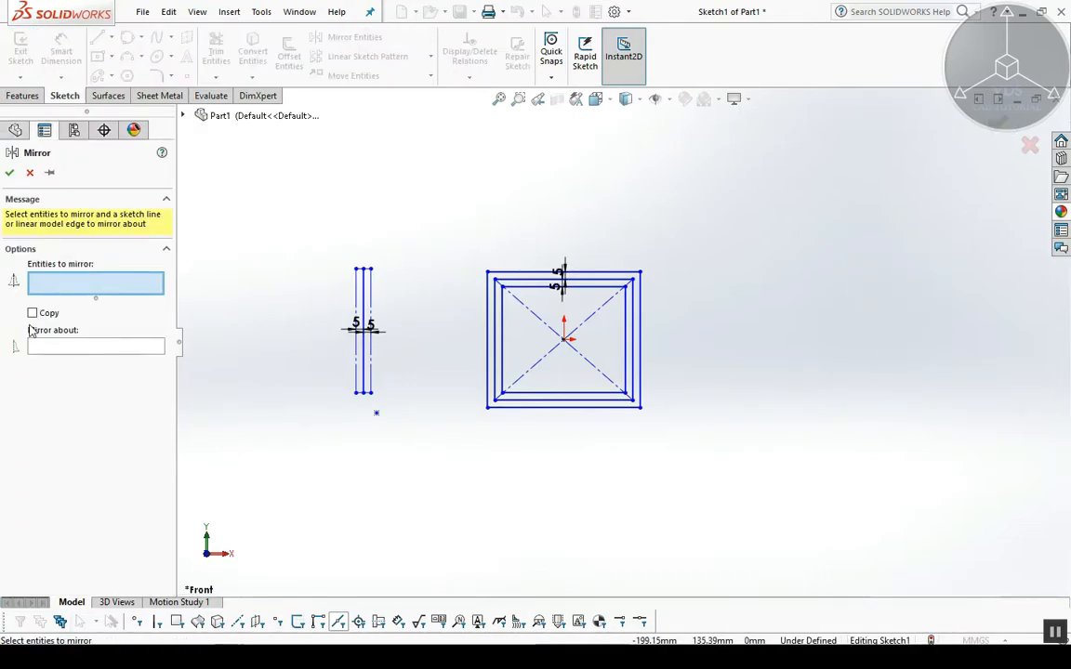
click(365, 373)
click(77, 350)
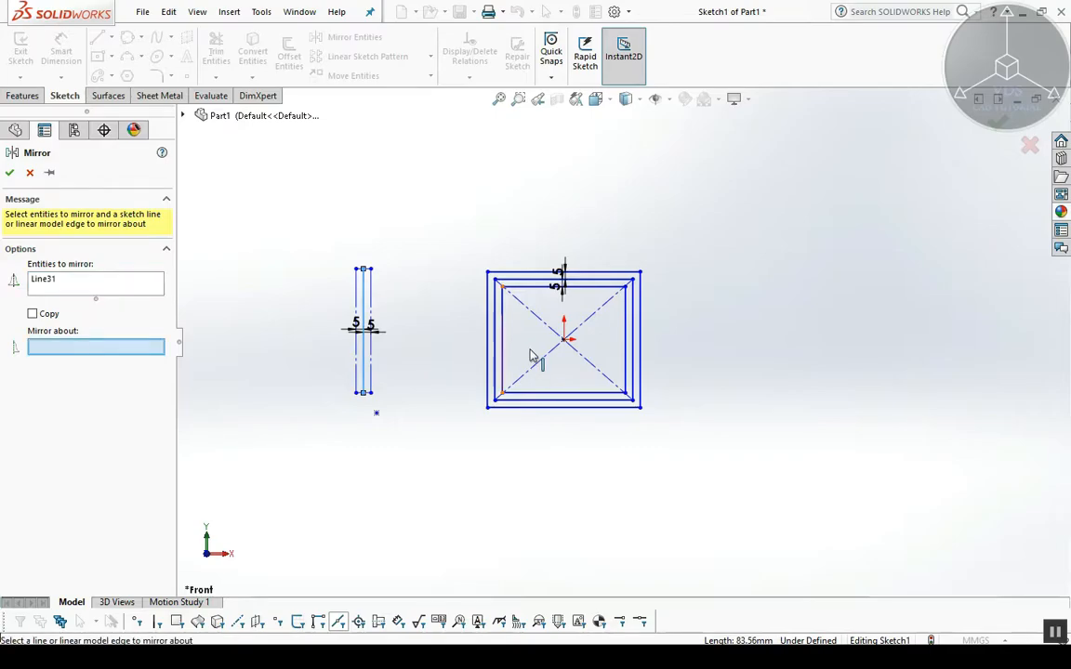
click(626, 346)
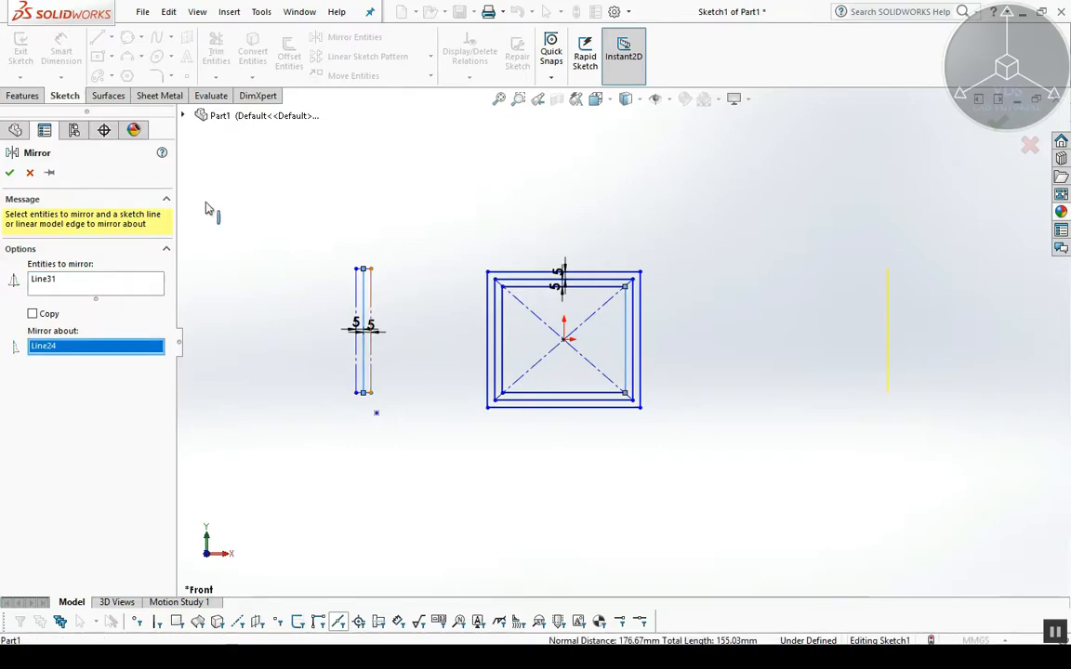
click(10, 174)
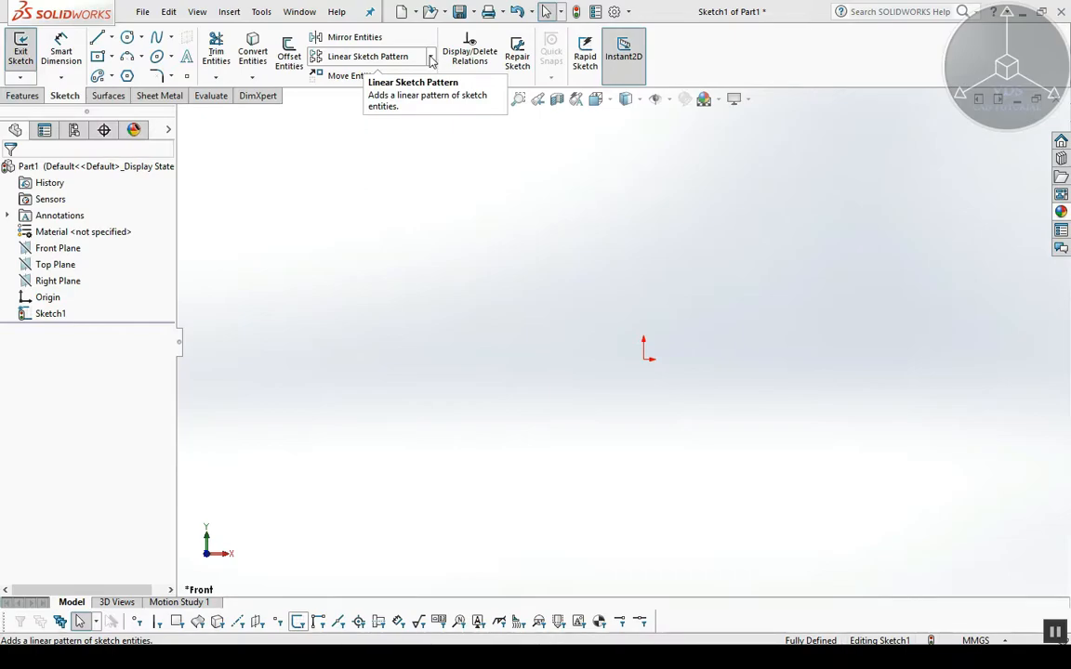
click(430, 58)
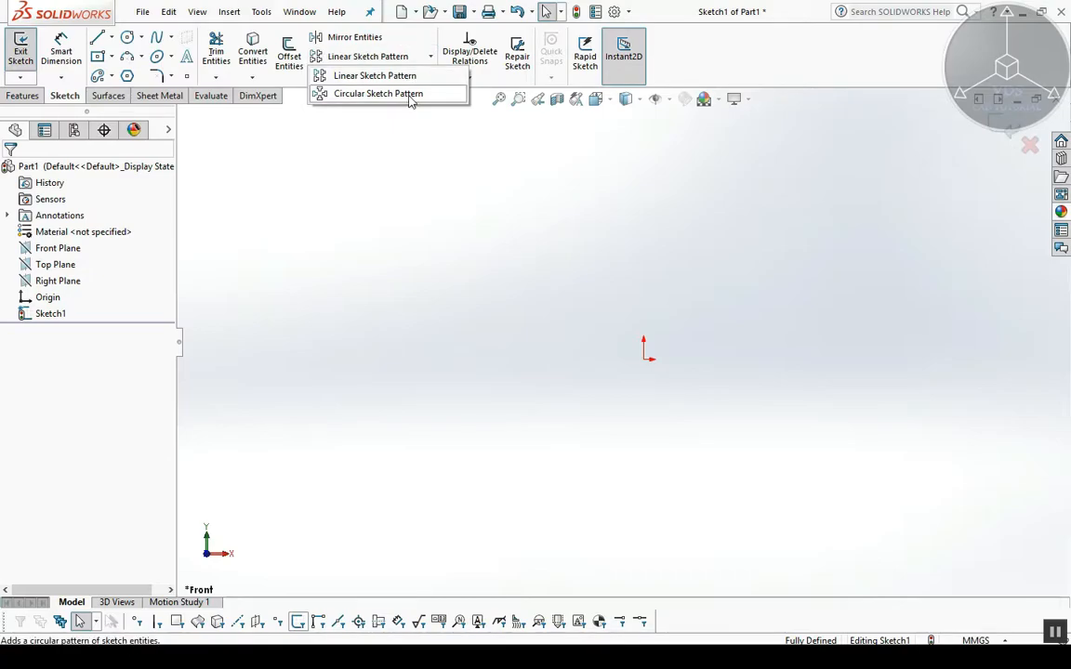
click(409, 97)
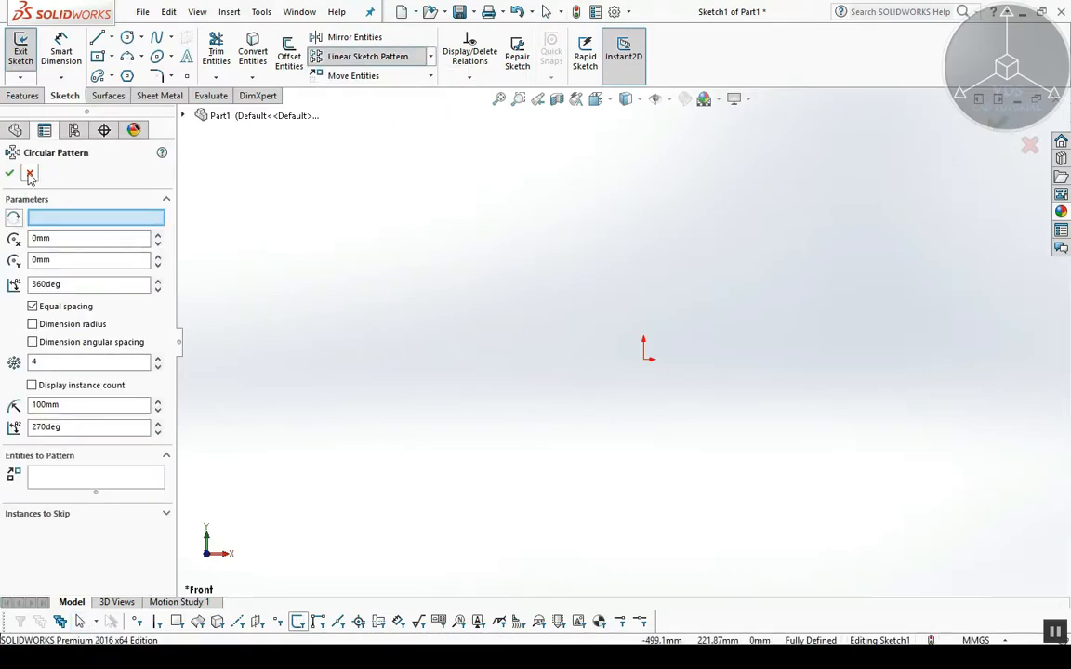
click(27, 172)
click(21, 97)
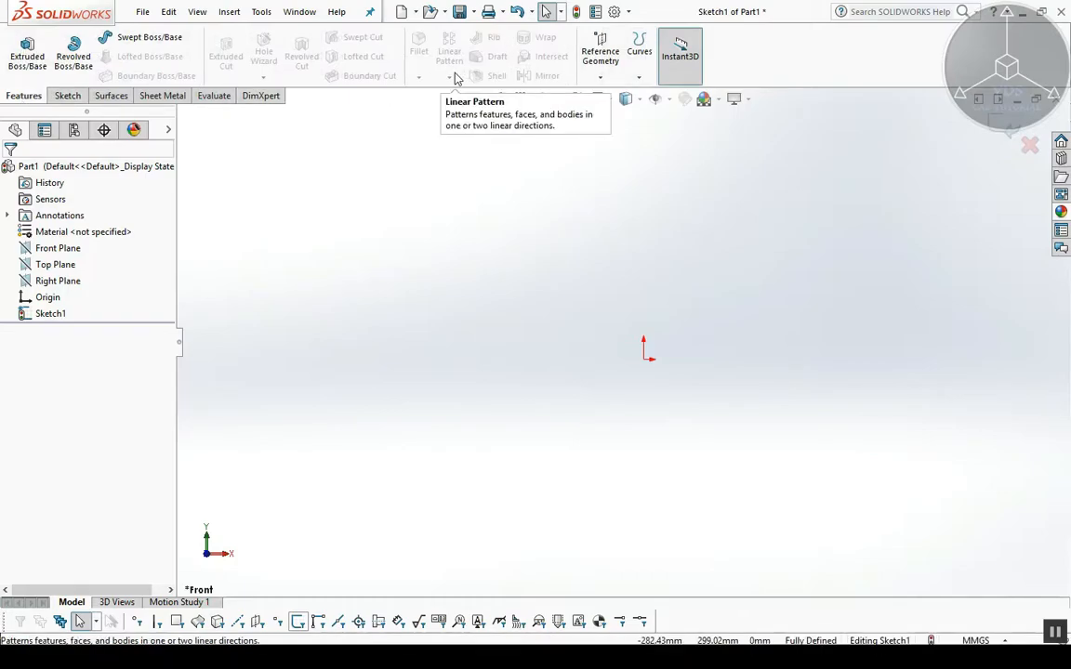
click(66, 95)
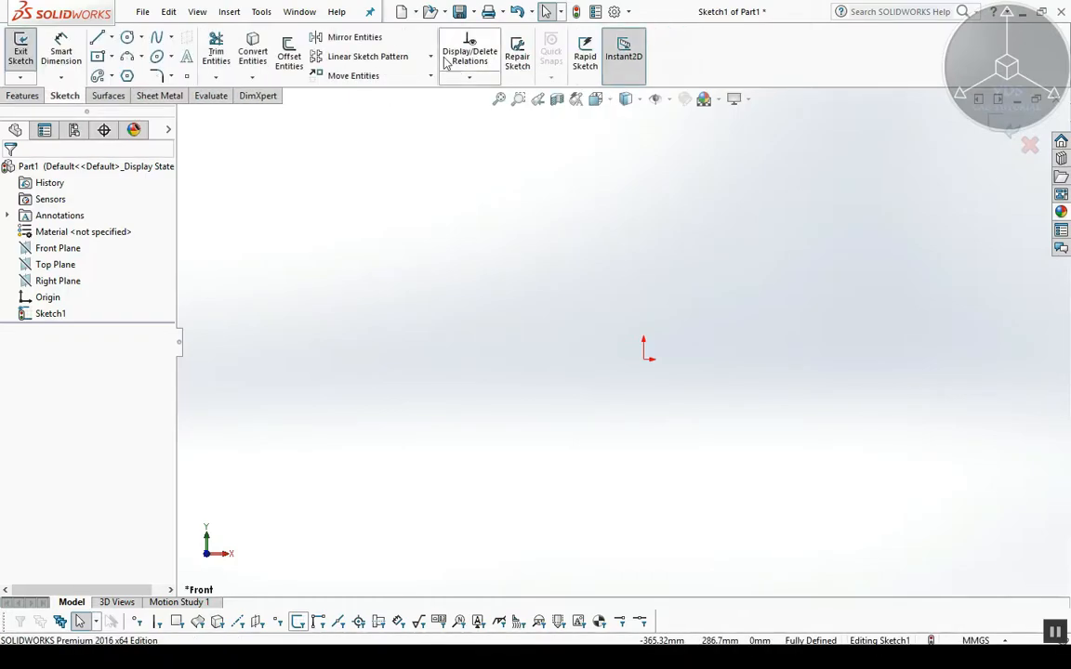
click(432, 57)
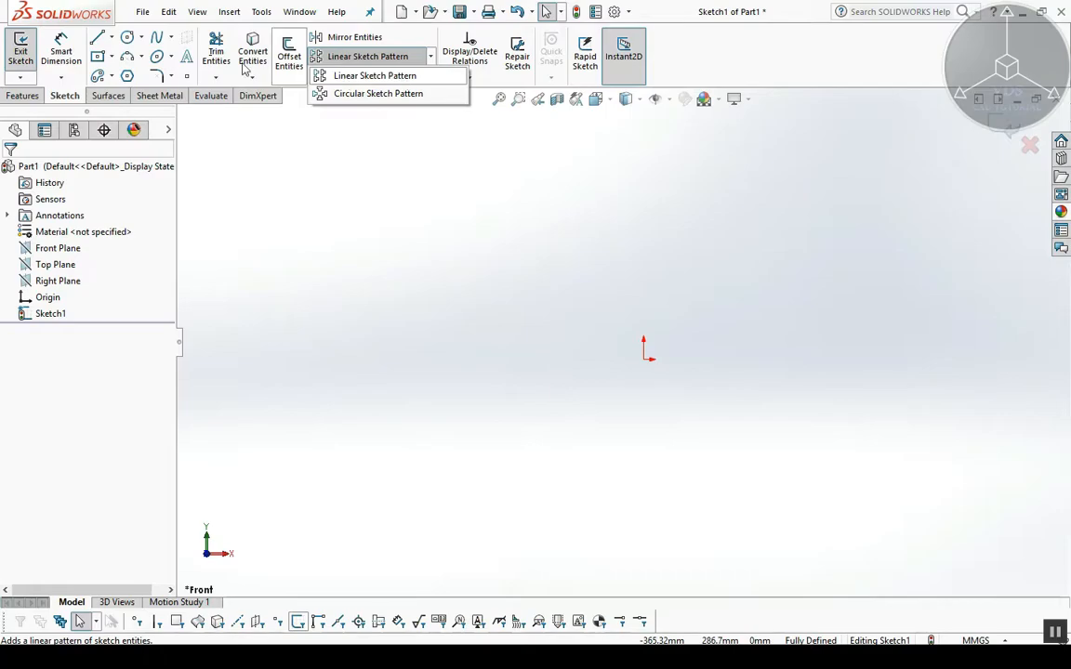
Sketch a center rectangle in the empty area above and to the left of the origin
click(111, 57)
click(139, 92)
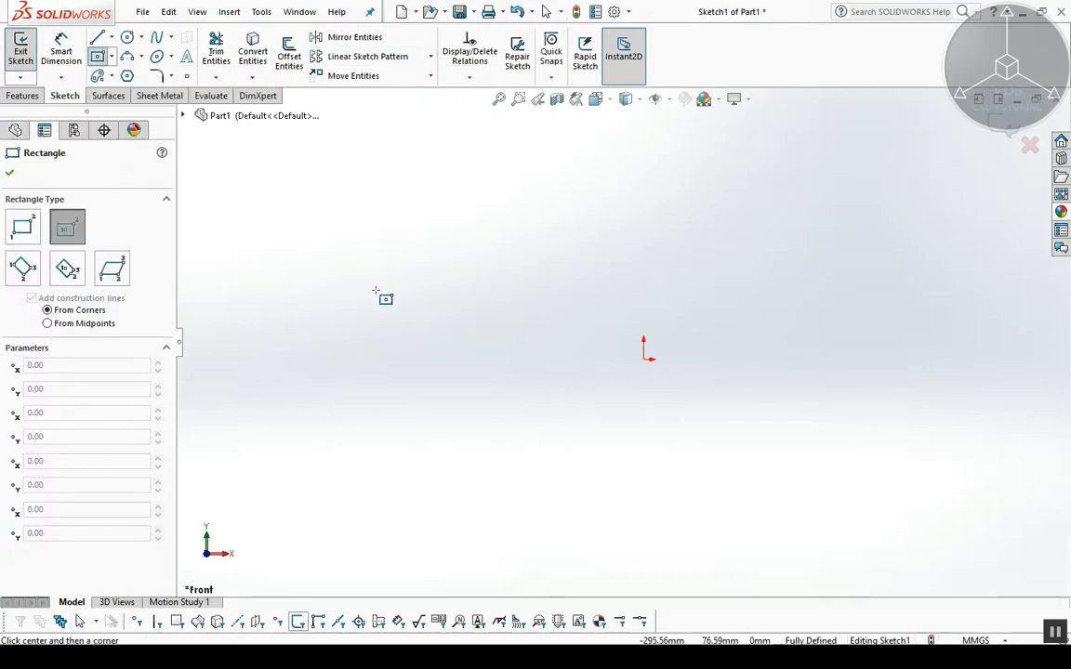
click(376, 290)
click(416, 259)
Set up a linear sketch pattern of the rectangle along the X-axis with 5 instances spaced 100 mm apart
click(372, 57)
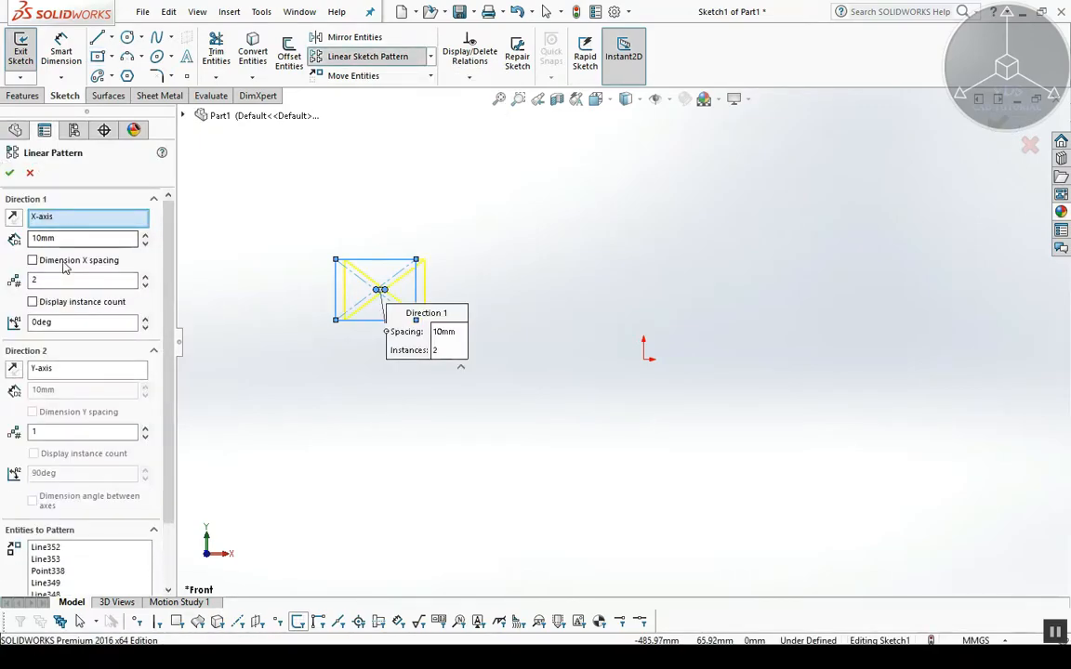
click(5, 240)
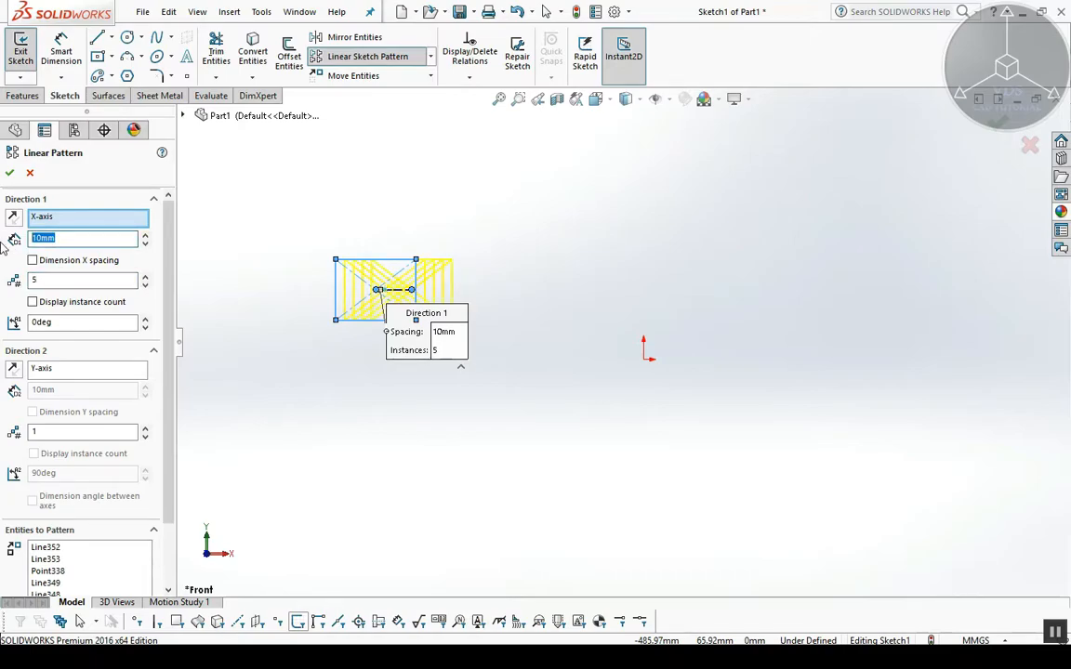
text(100)
click(77, 322)
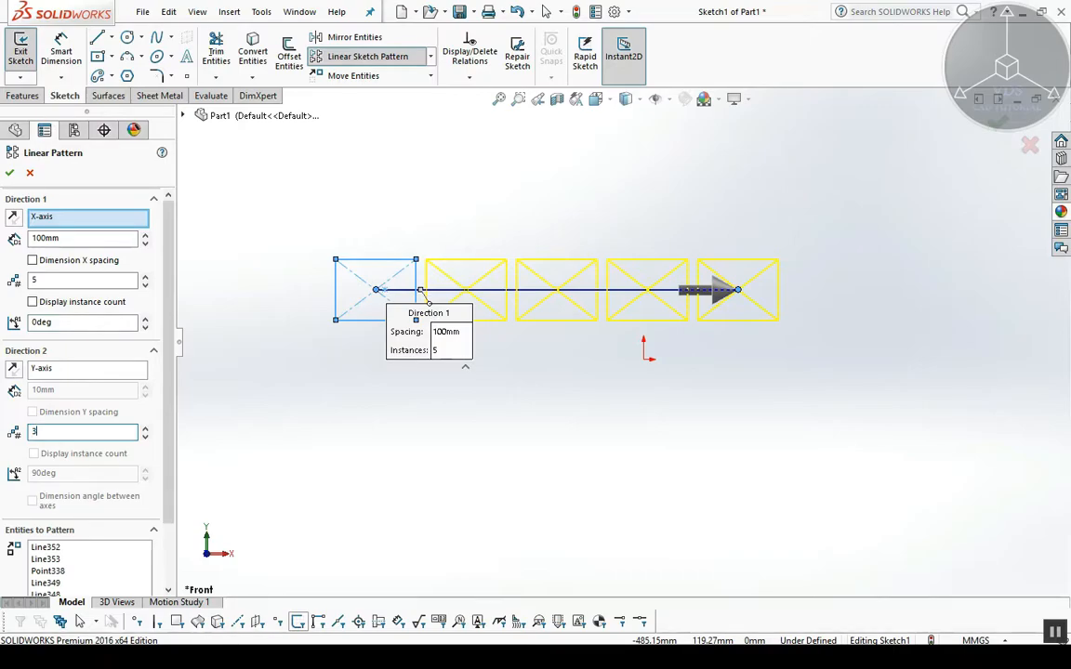
Add a second pattern direction along the Y-axis with 3 instances spaced 100 mm apart
click(230, 452)
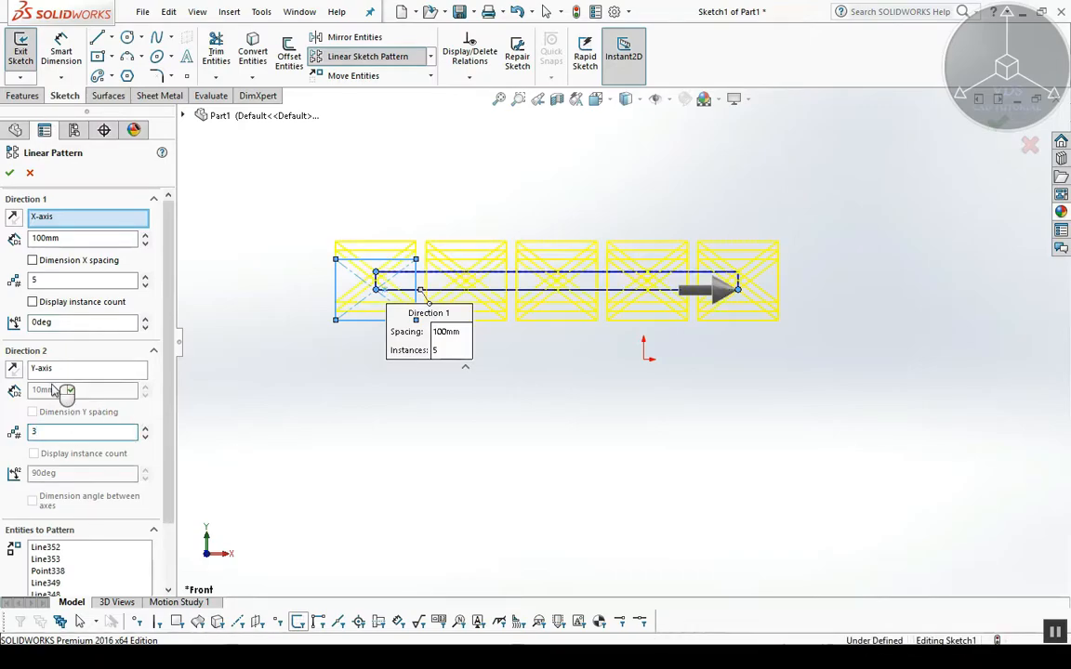
double_click(58, 391)
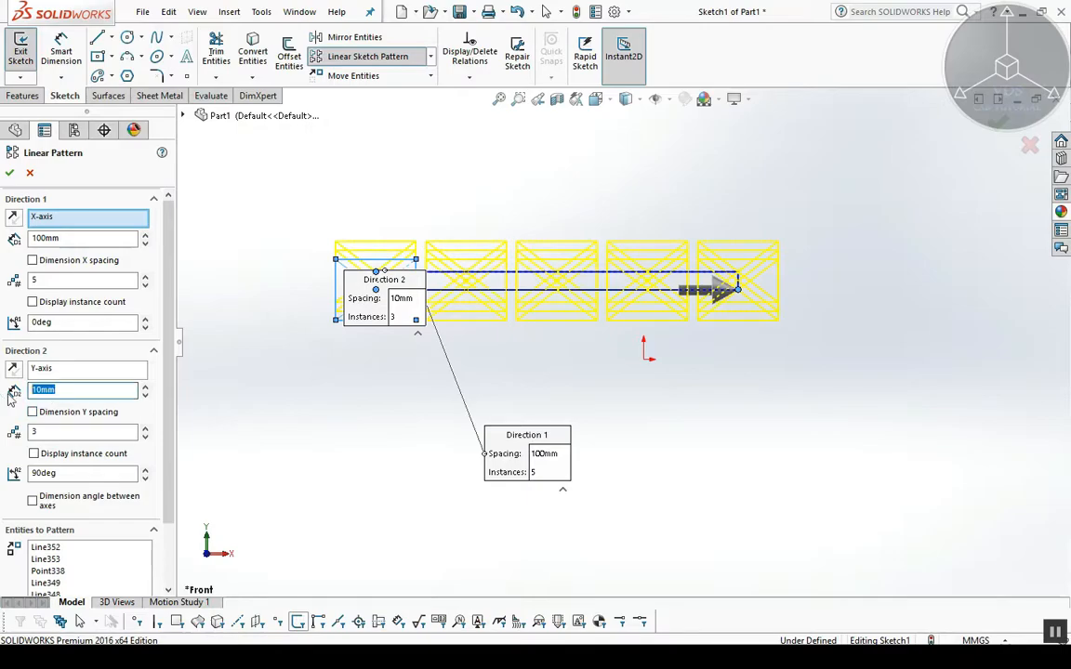
text(1)
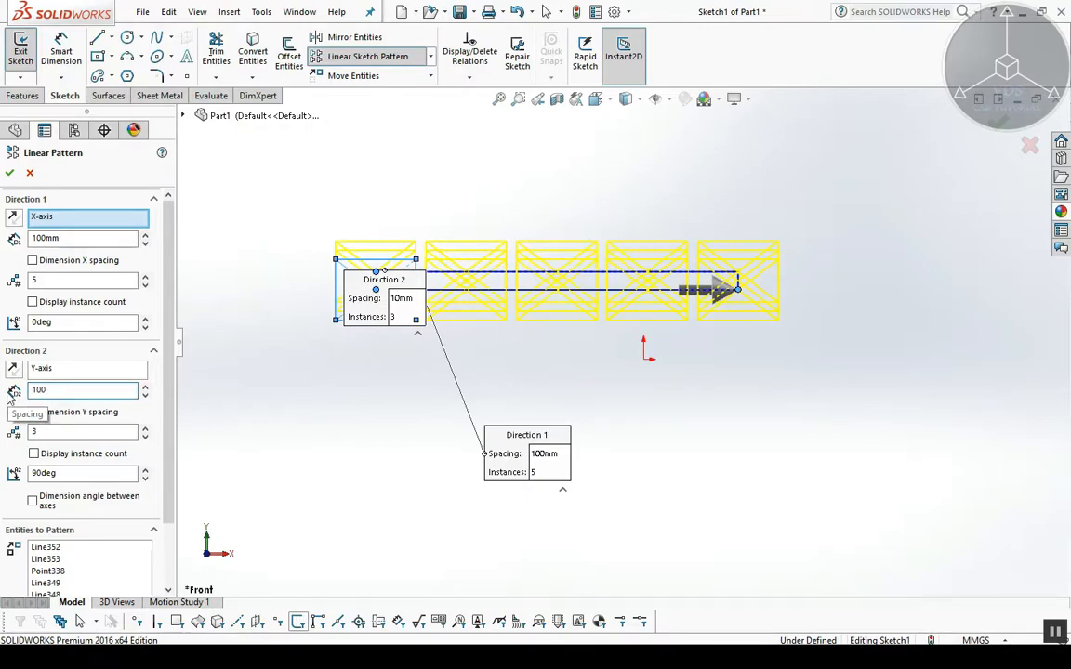
text(00)
key(Return)
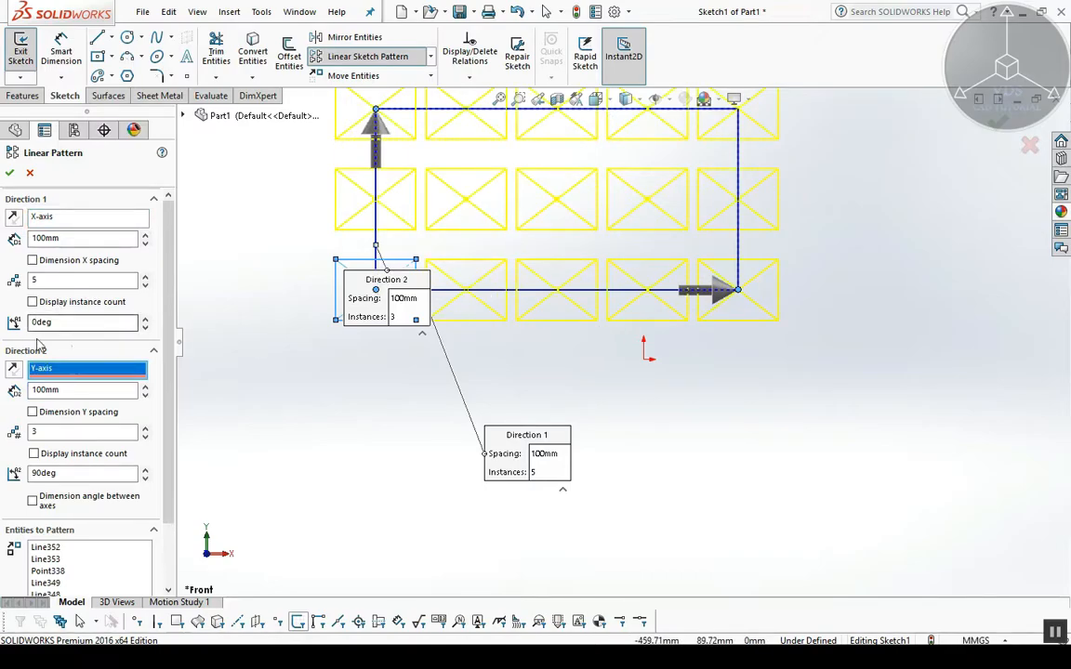
Set the first pattern direction's angle to 4 degrees and reverse the second direction so the rows extend downward
click(145, 319)
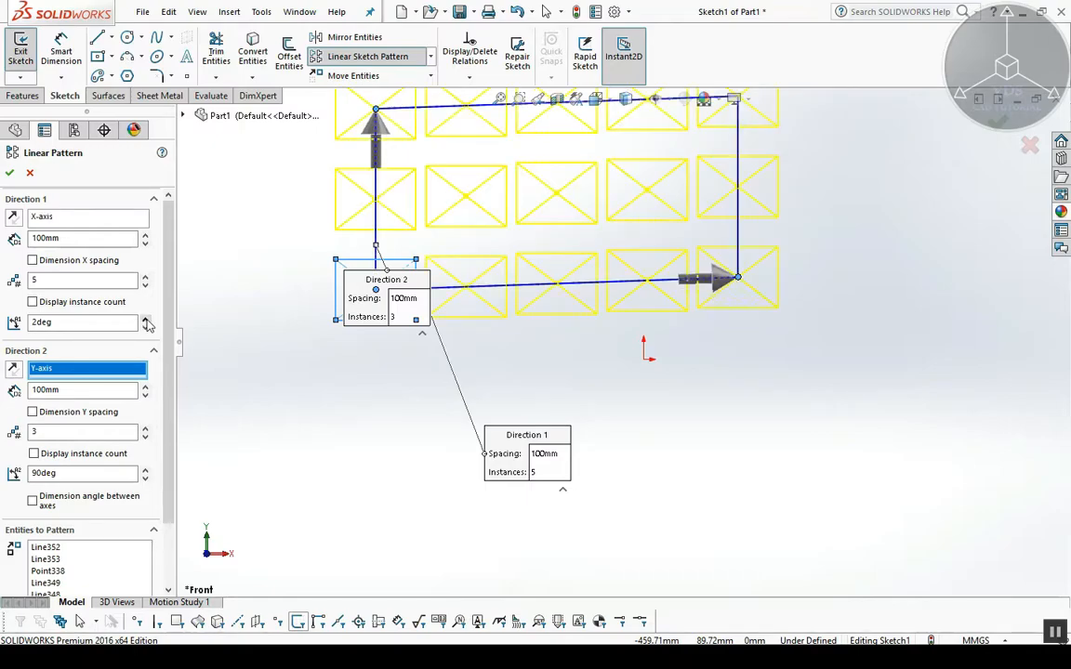
click(145, 319)
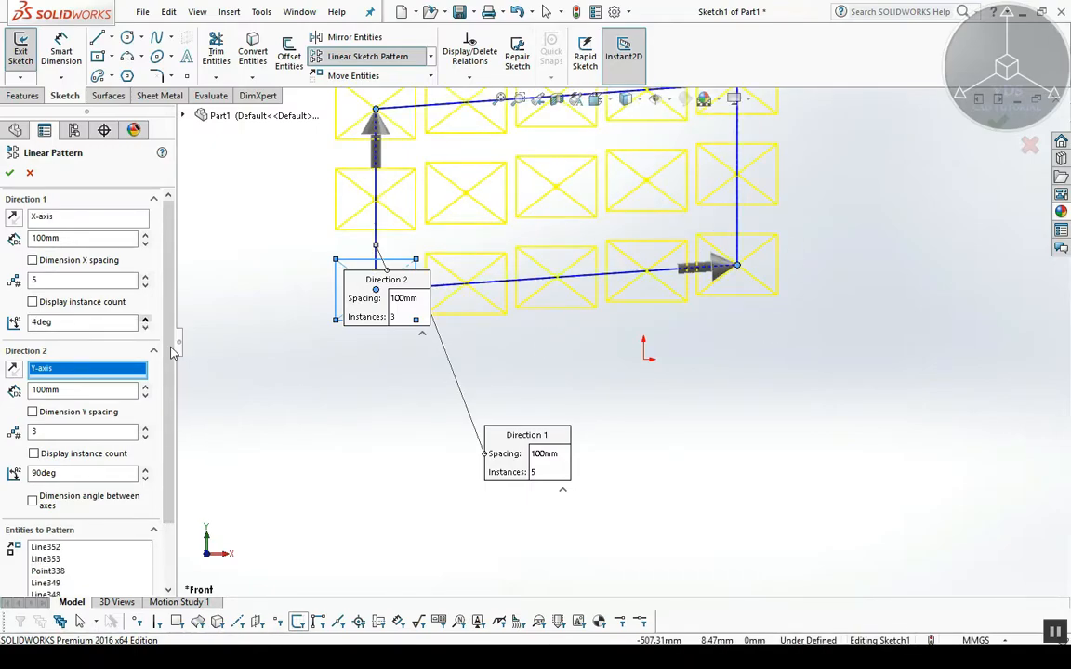
scroll(173, 363, down, 1)
scroll(173, 363, down, 3)
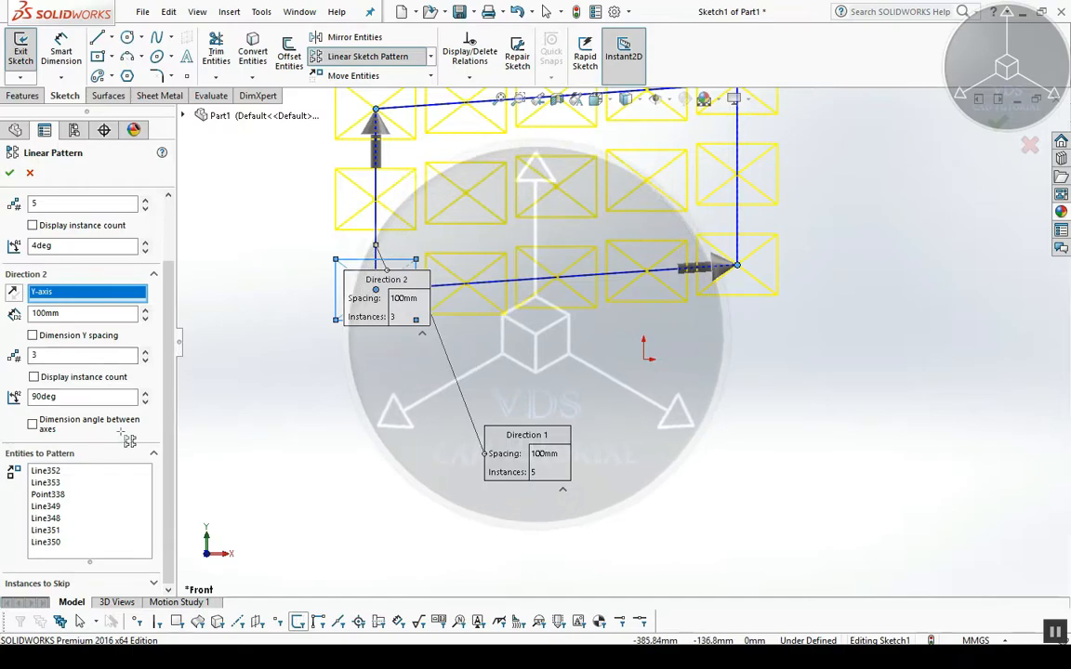
click(13, 293)
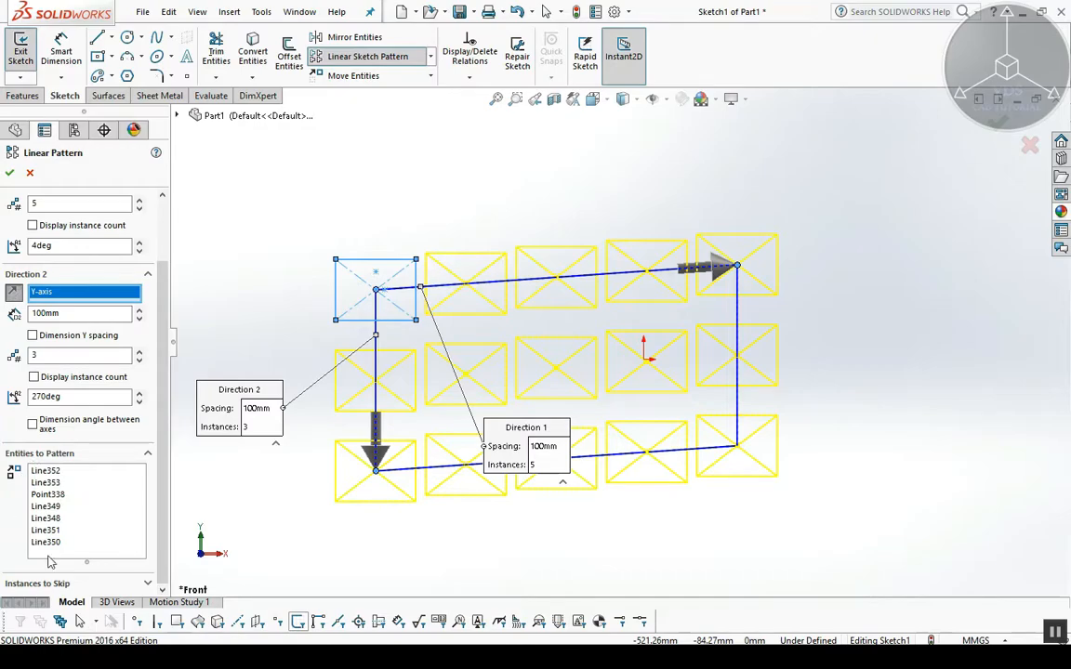
Skip pattern instances (3,2) and (4,3) and accept the linear pattern
click(146, 588)
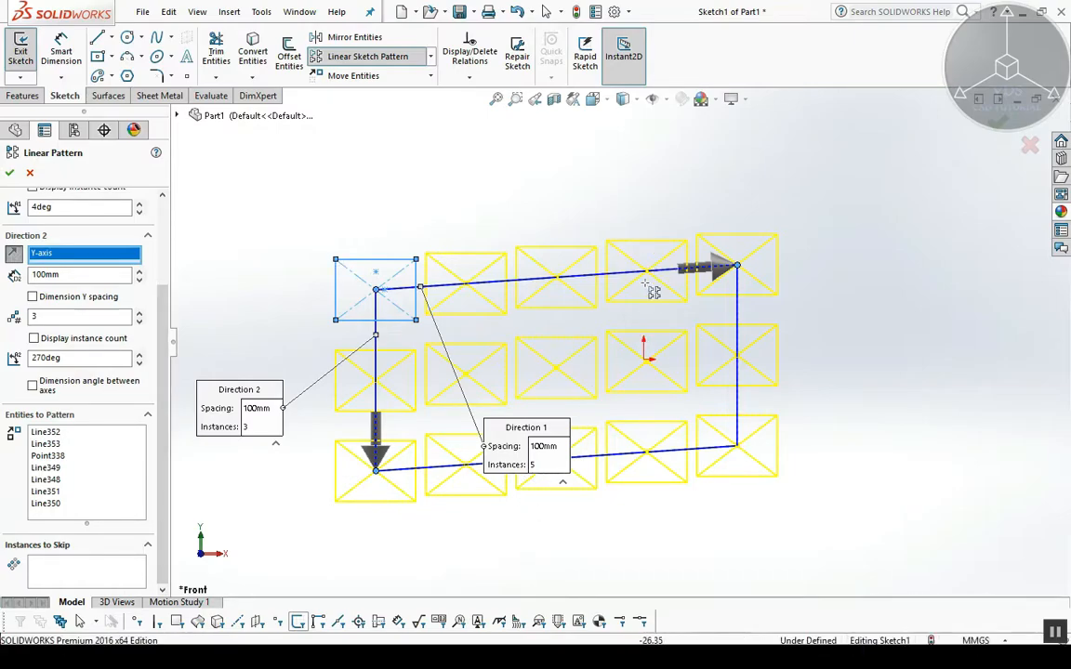
click(50, 581)
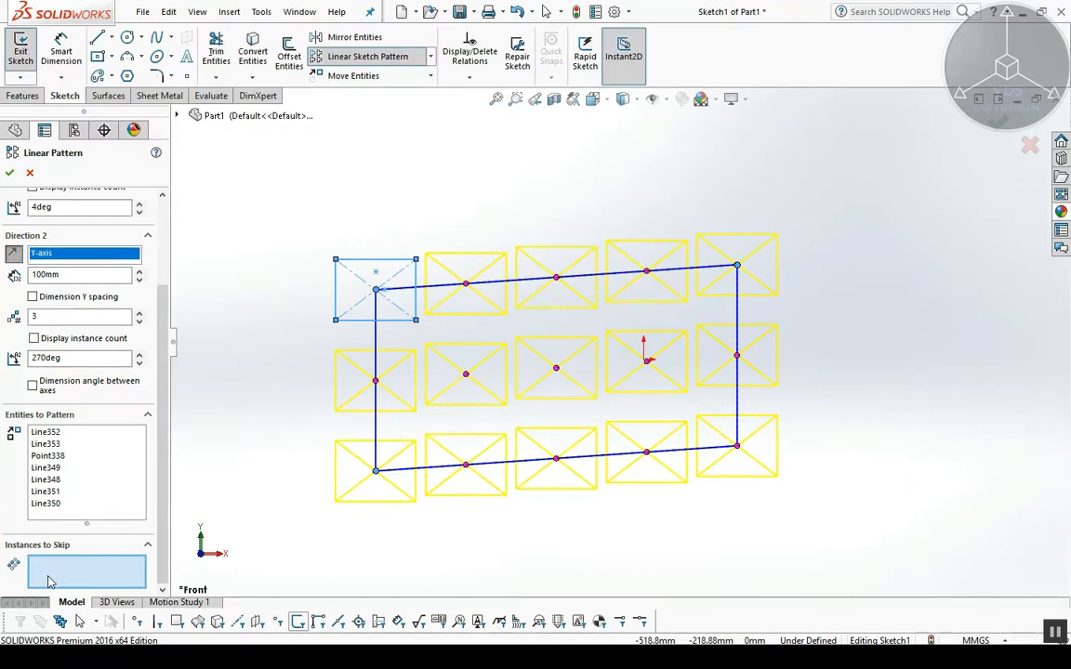
click(556, 368)
click(646, 453)
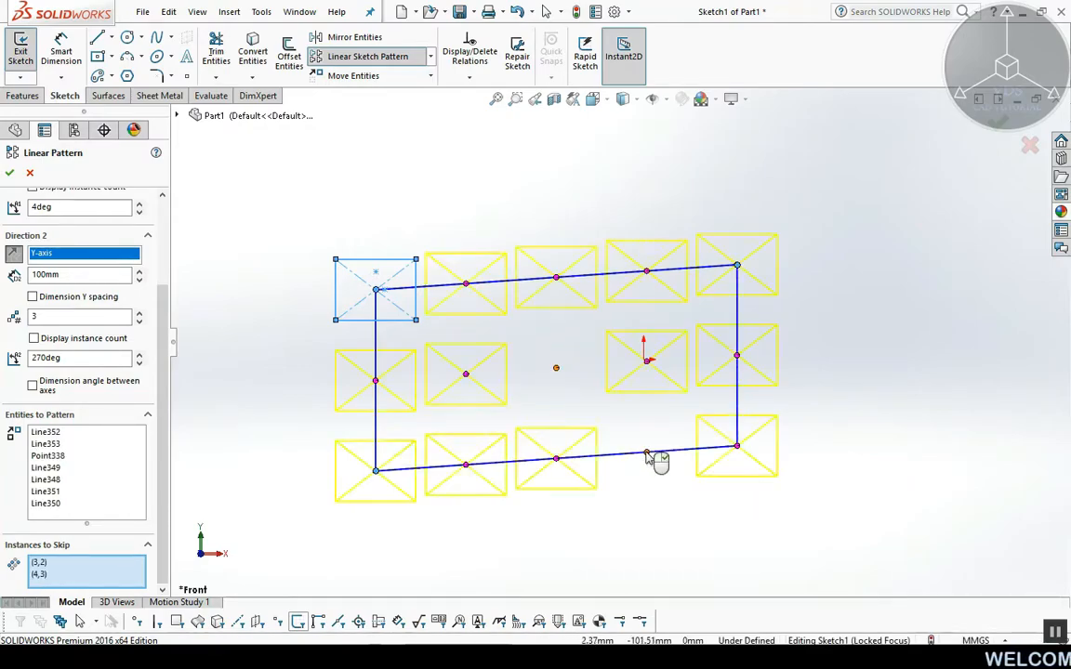
click(10, 174)
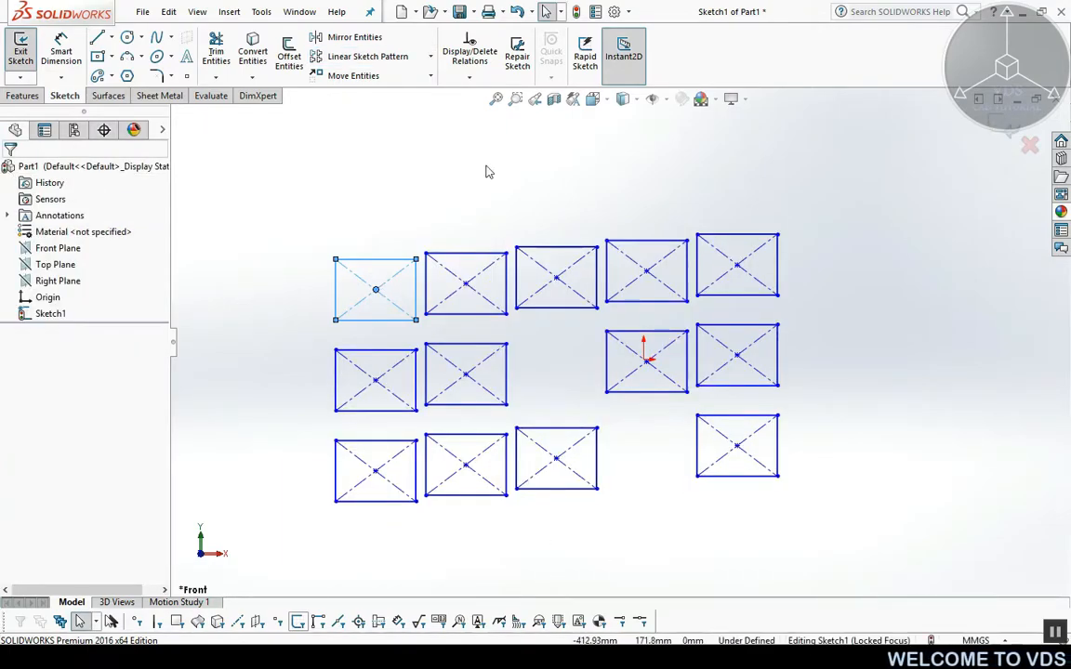
Delete all patterned rectangles and sketch a circle of about 41.6 mm radius above and to the left of the origin
click(886, 487)
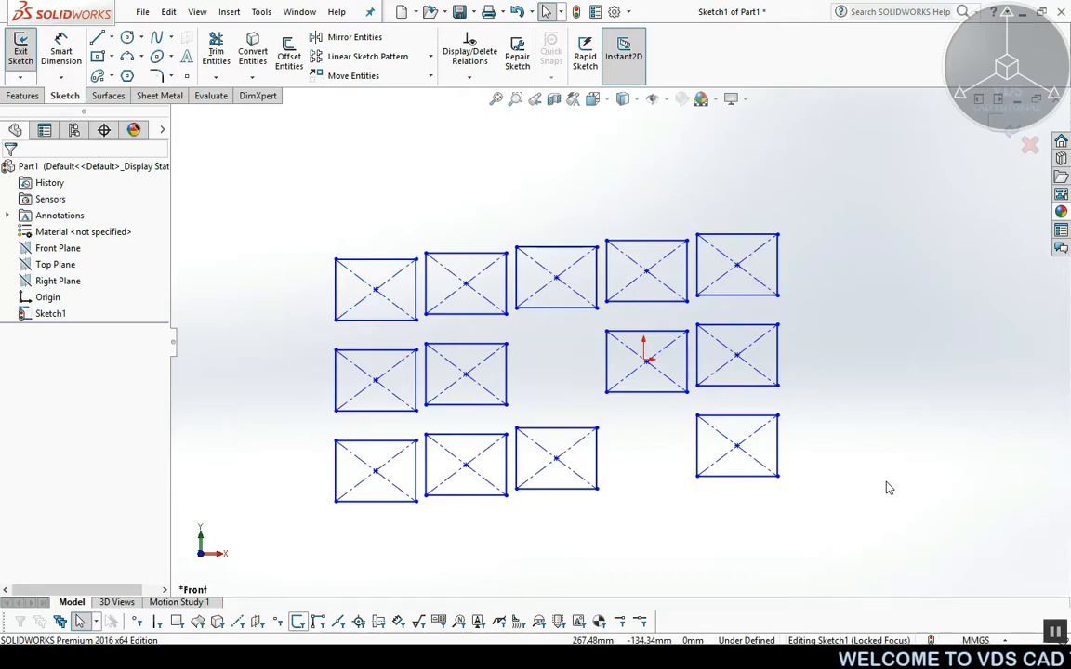
key(Delete)
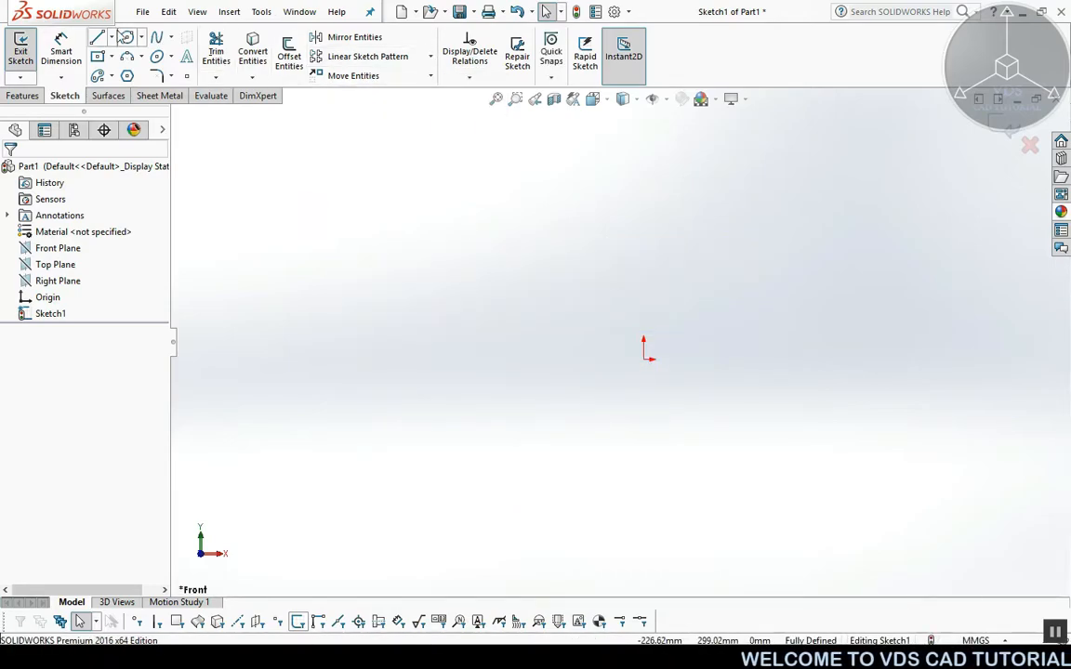
click(127, 39)
click(430, 261)
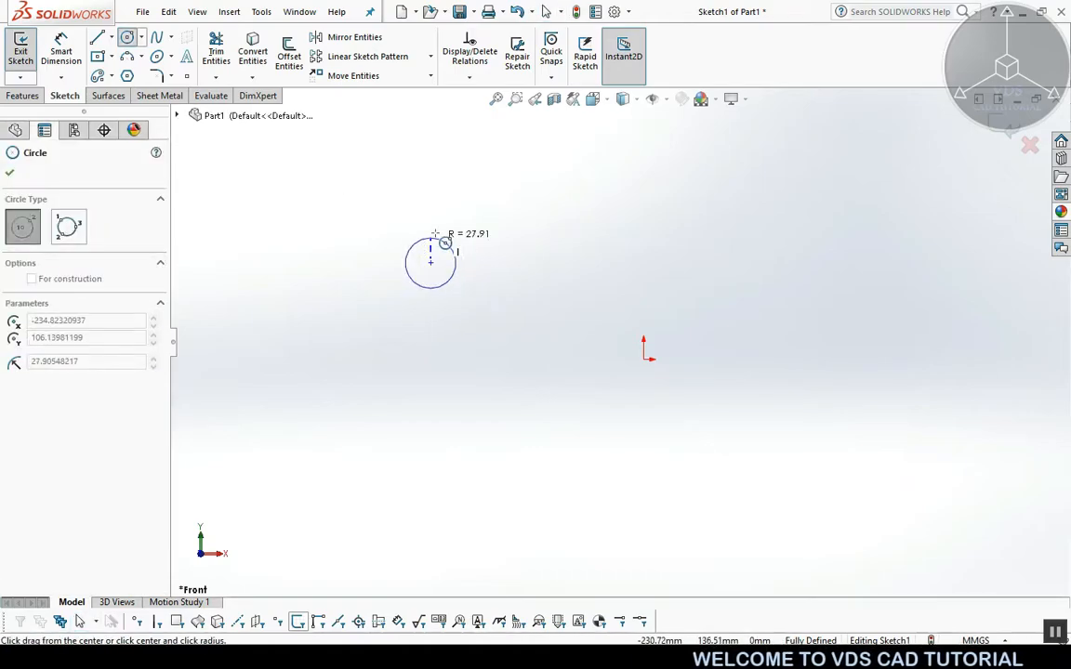
click(427, 227)
key(Escape)
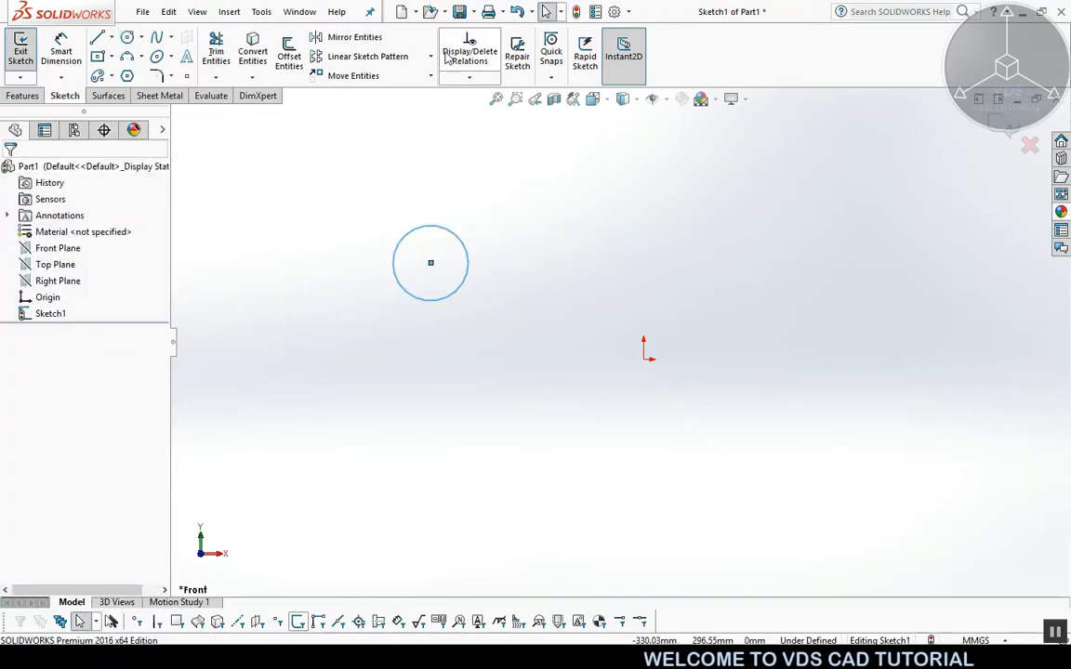
click(432, 56)
click(394, 97)
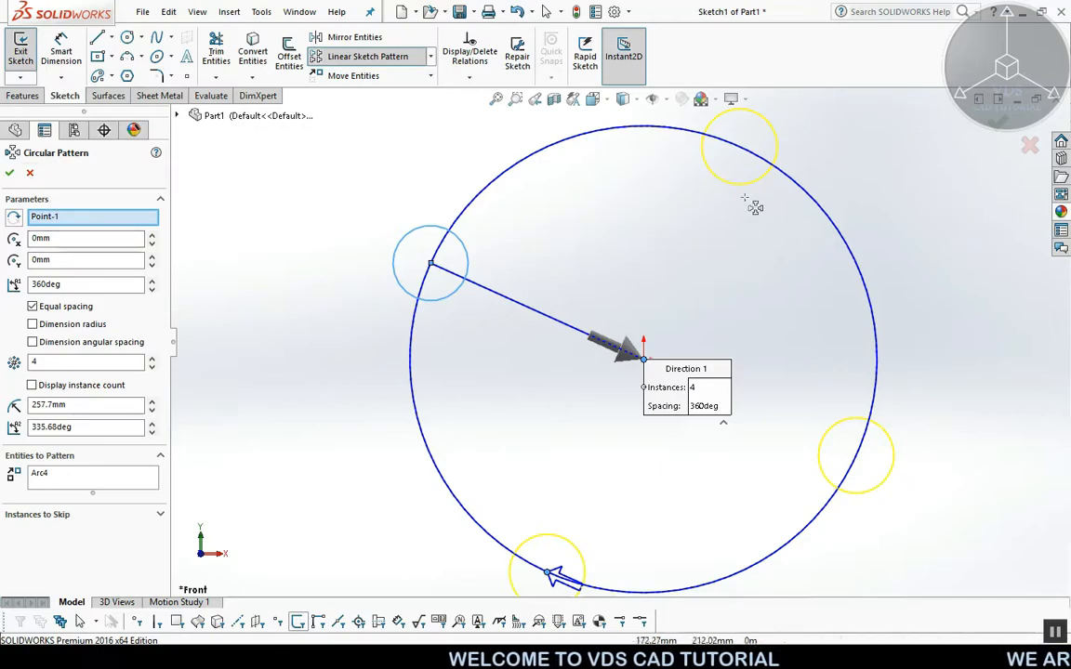
click(31, 173)
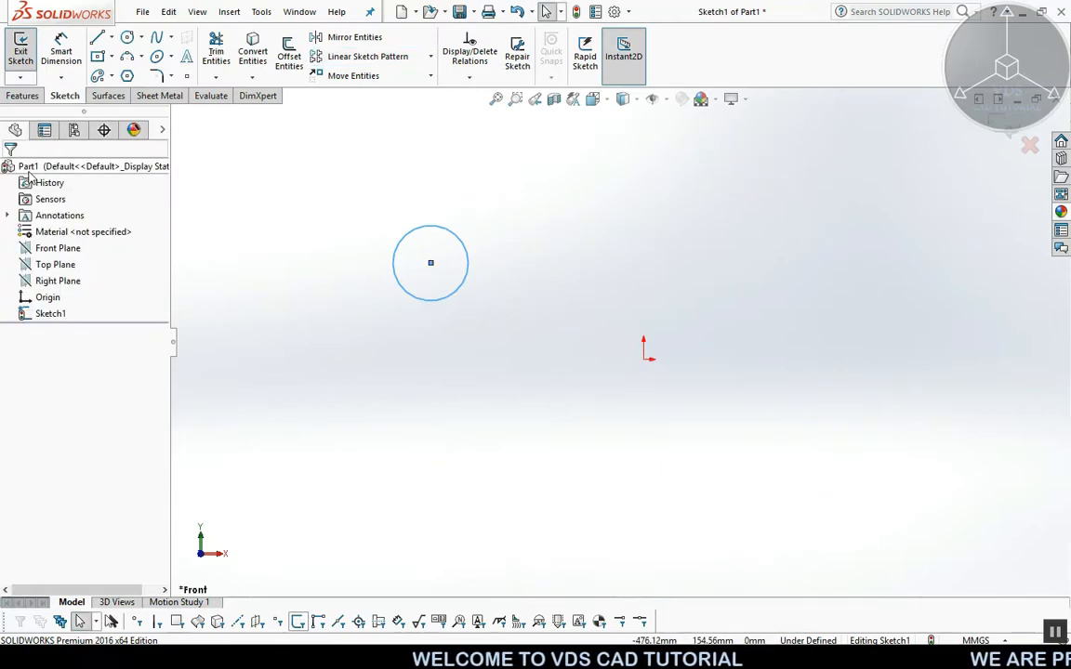
Place a sketch point below and to the right of the origin
click(186, 77)
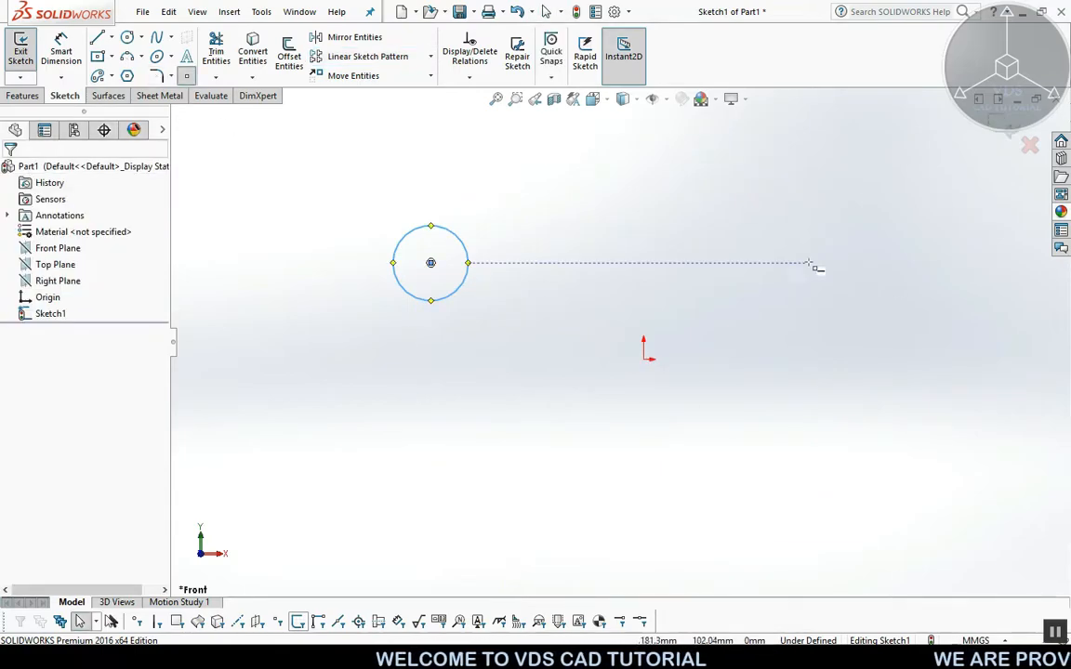
click(791, 397)
key(Escape)
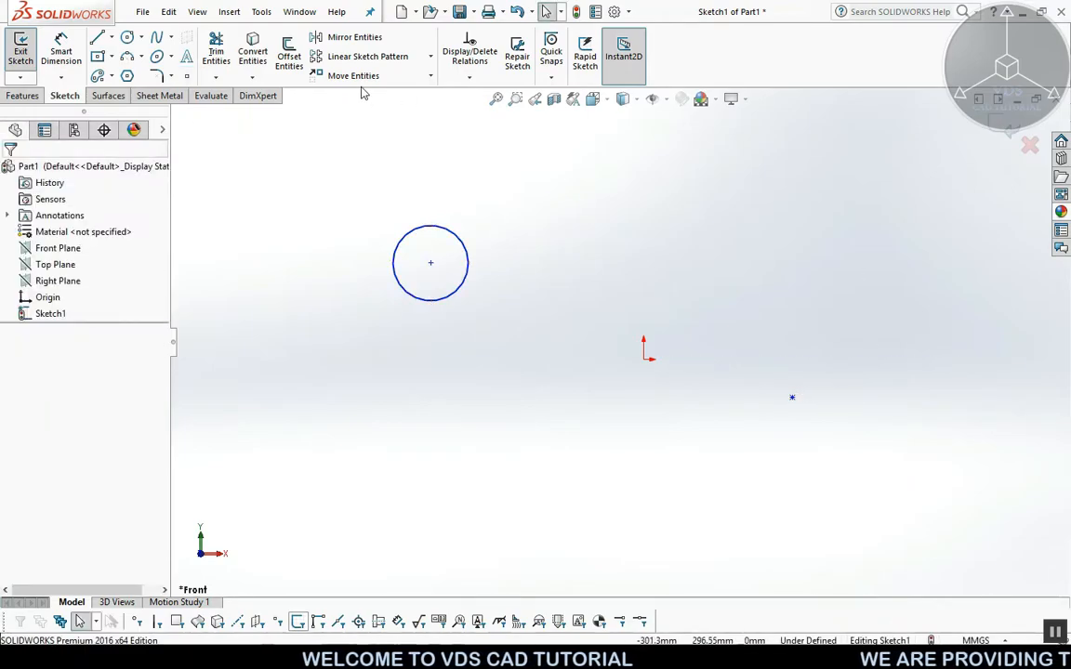
click(445, 234)
click(431, 57)
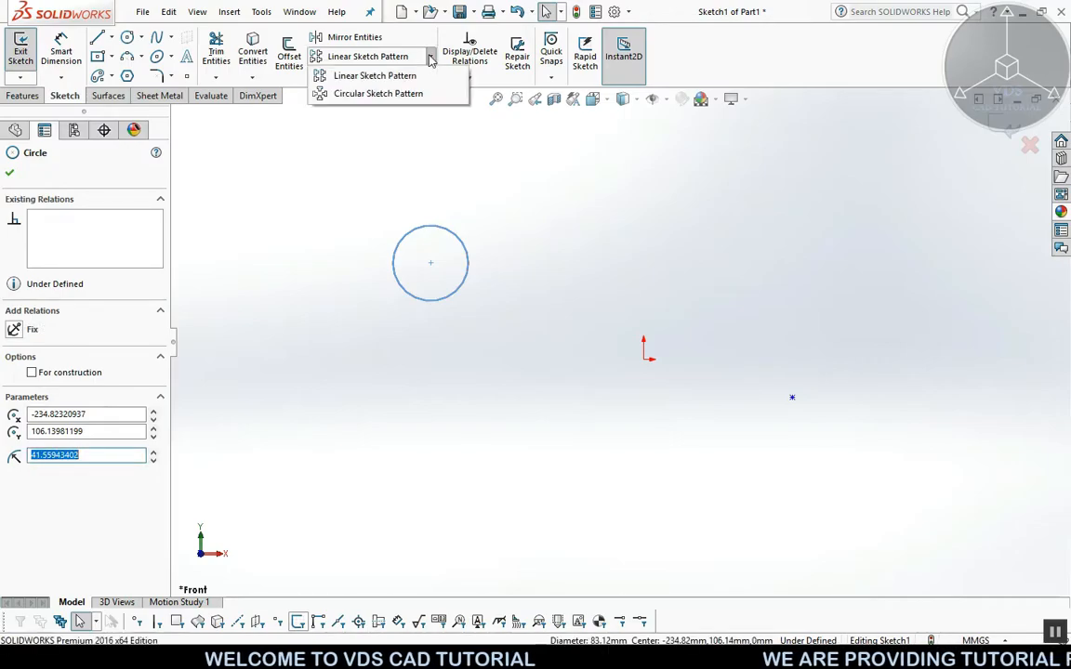
click(409, 93)
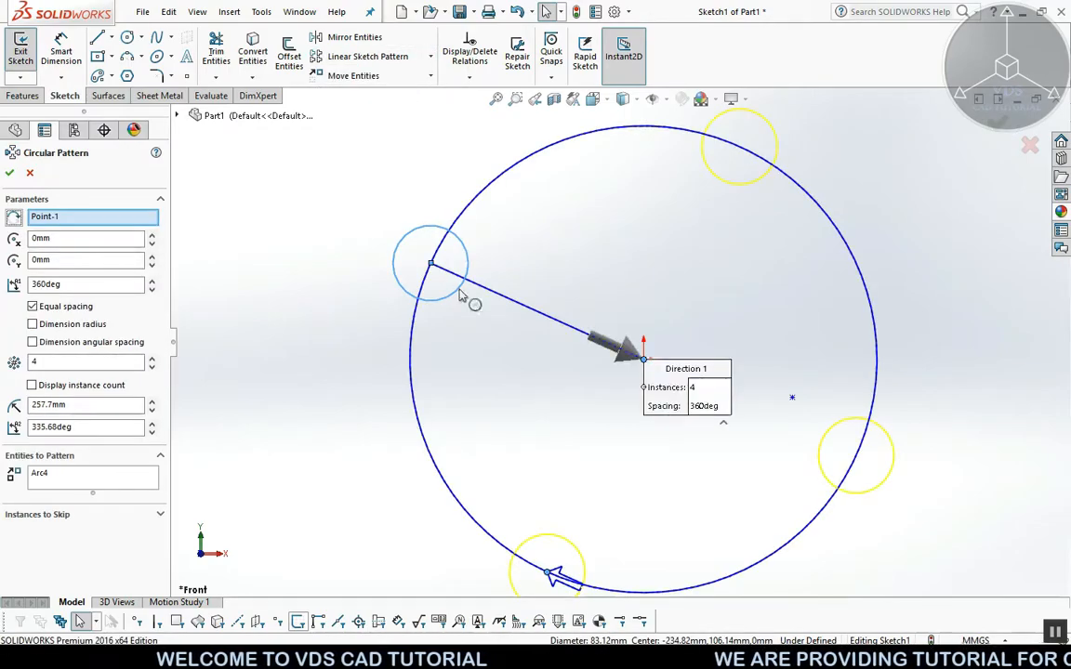
click(30, 173)
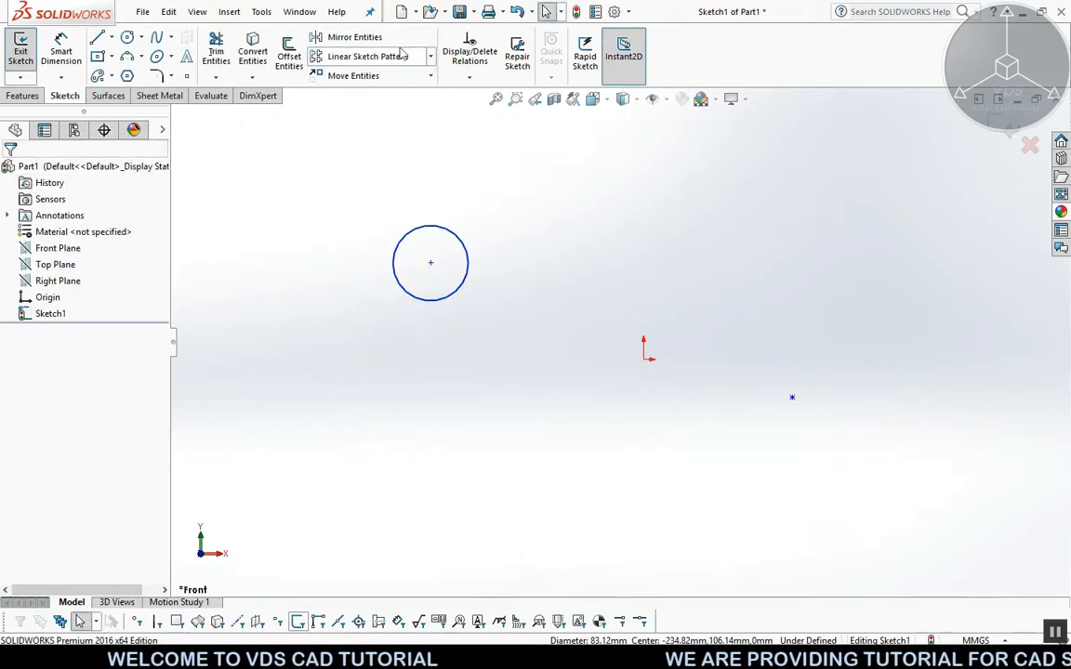
Set up a circular sketch pattern of the circle with the sketched point as the pattern centre
click(430, 57)
click(373, 96)
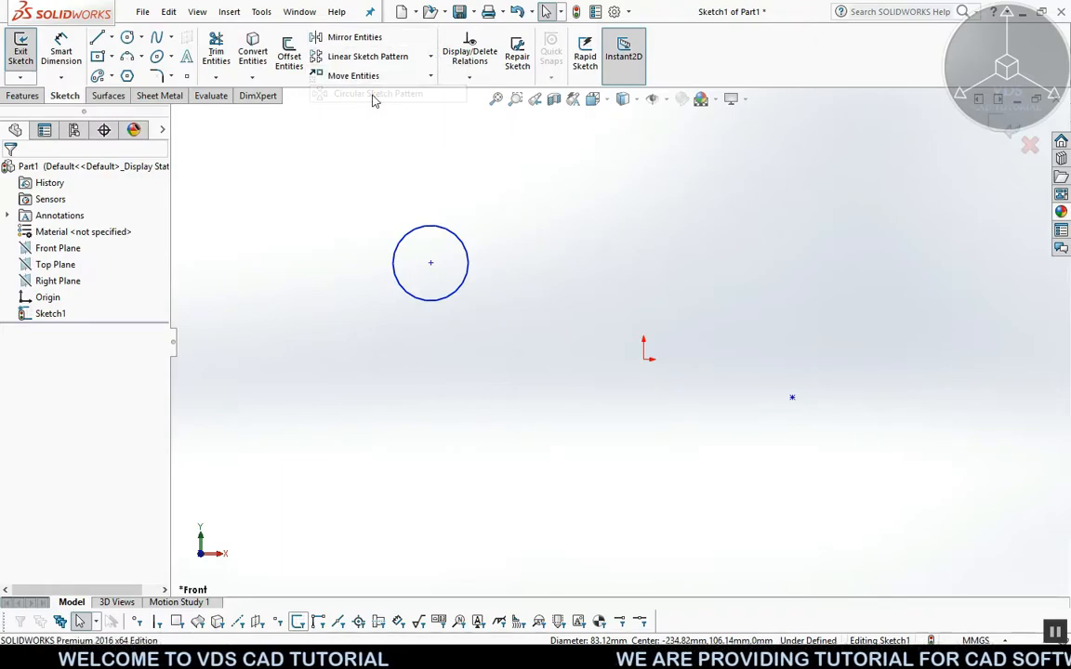
click(92, 482)
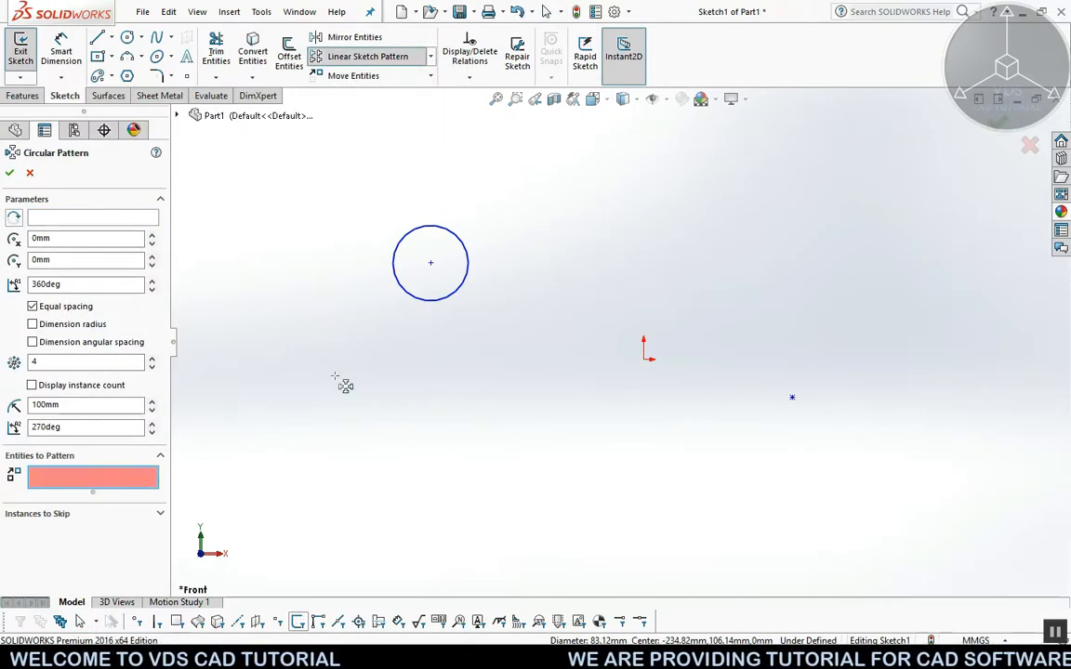
click(405, 297)
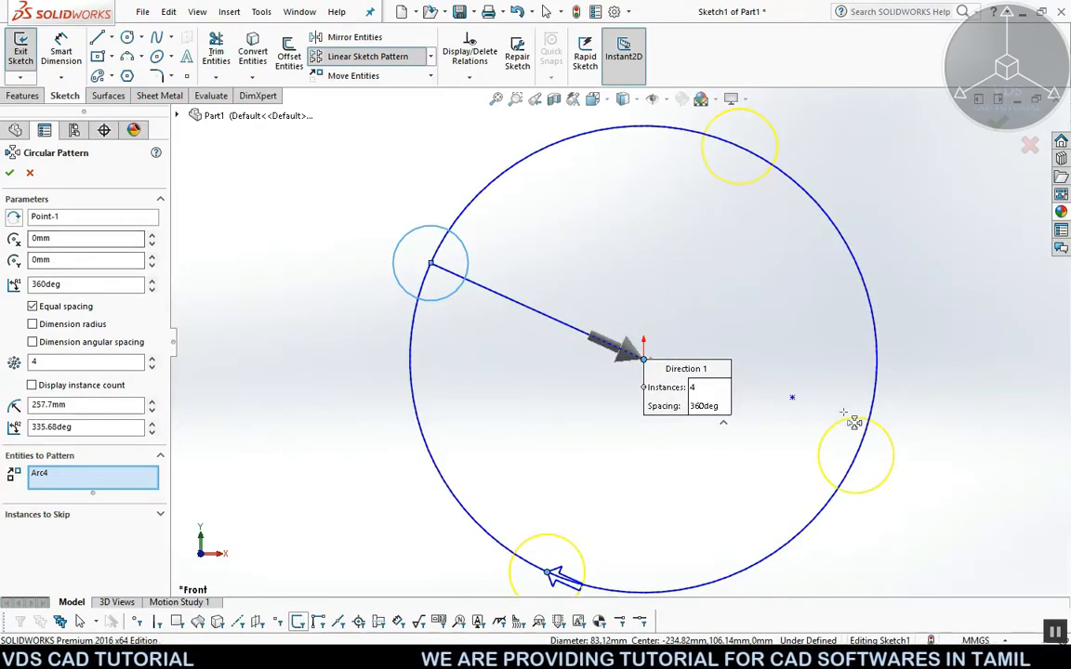
click(85, 219)
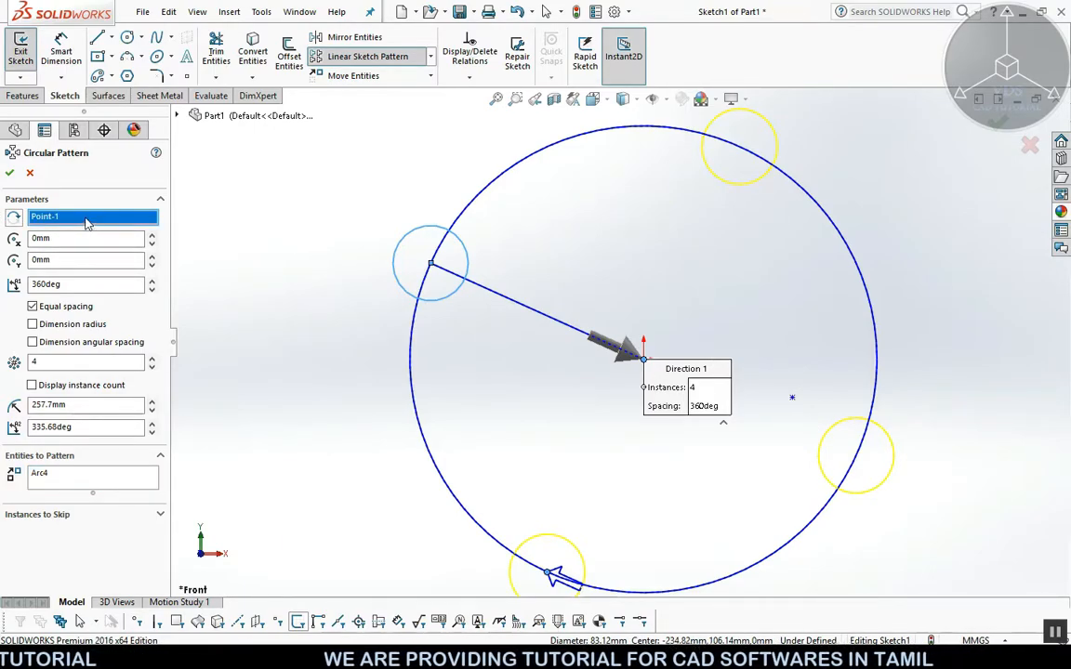
click(793, 397)
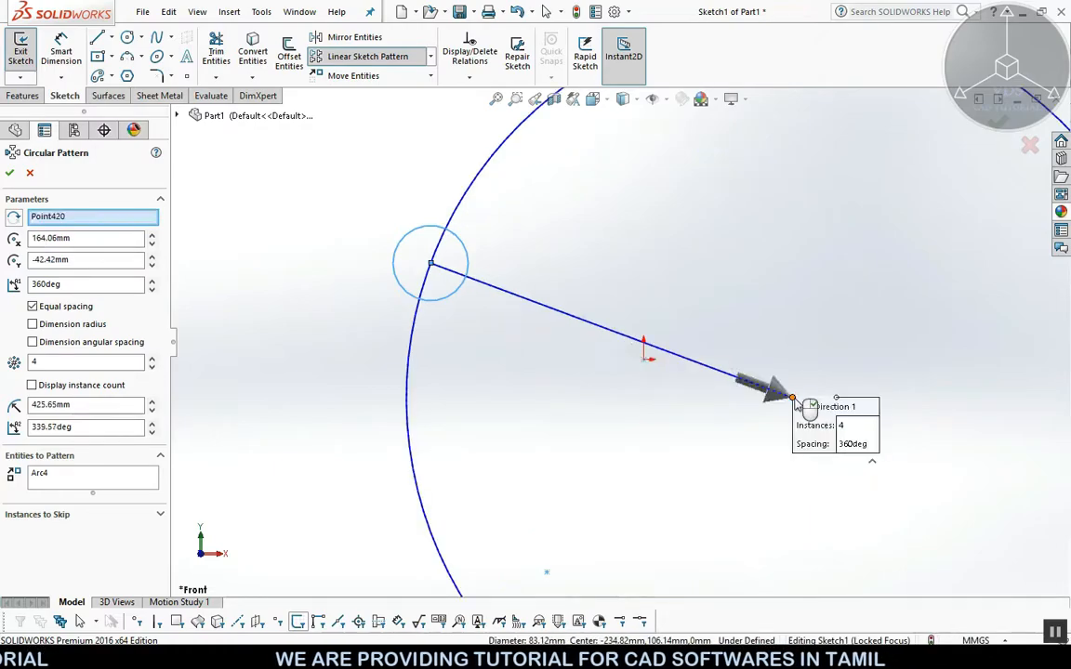
Set the circular pattern to 5 instances with equal spacing turned off, angular spacing dimensioned and a 60-degree spacing
scroll(773, 391, down, 2)
scroll(723, 316, up, 3)
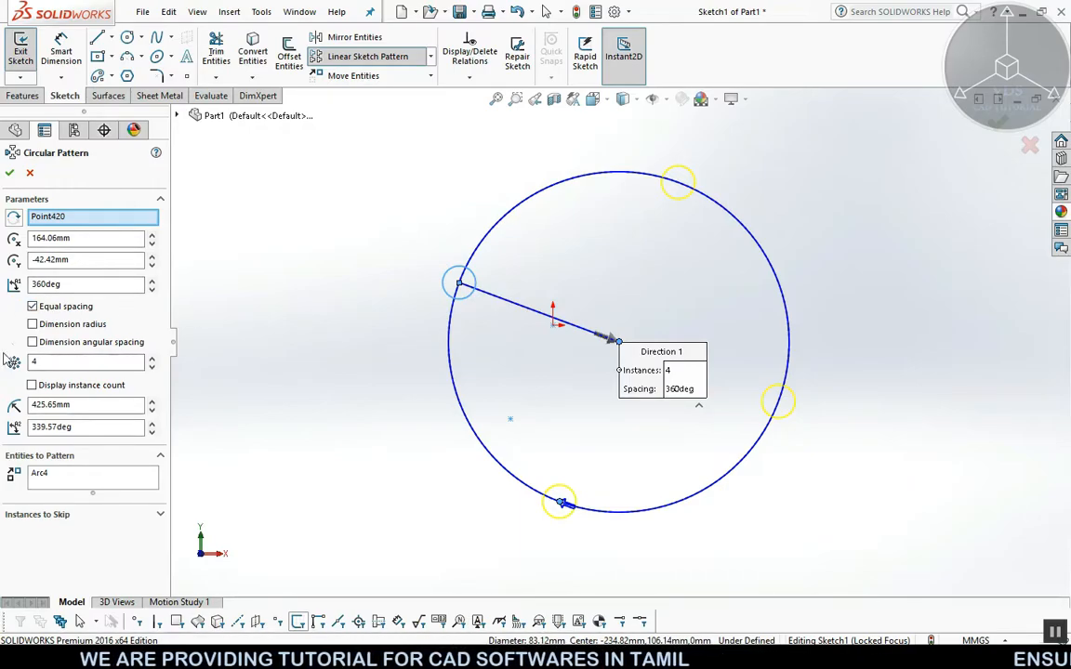
click(53, 366)
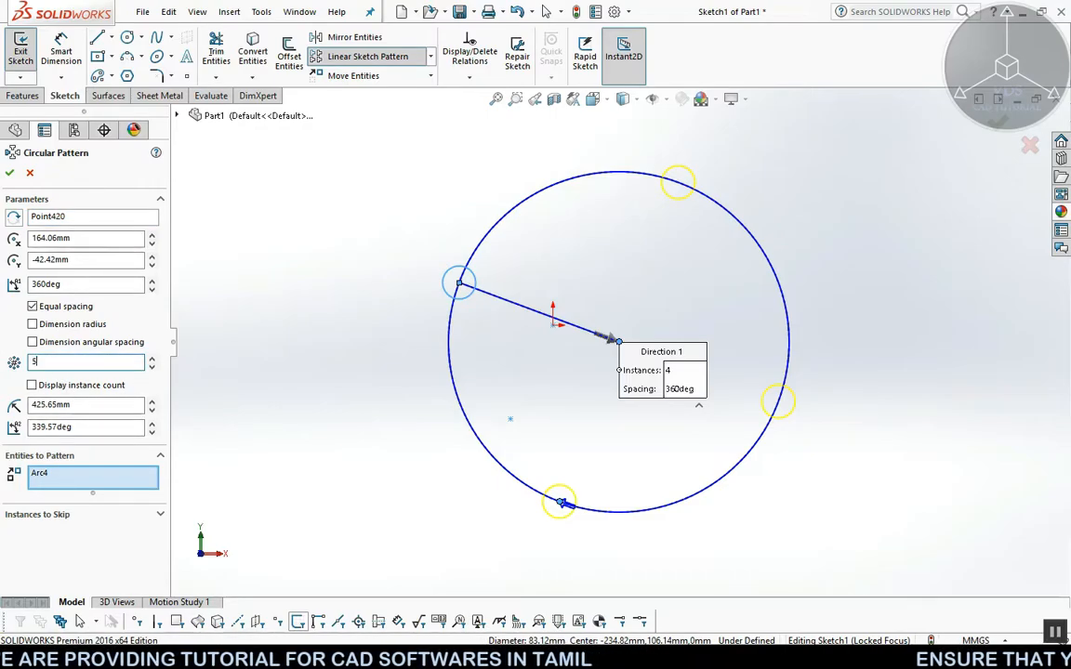
text(5)
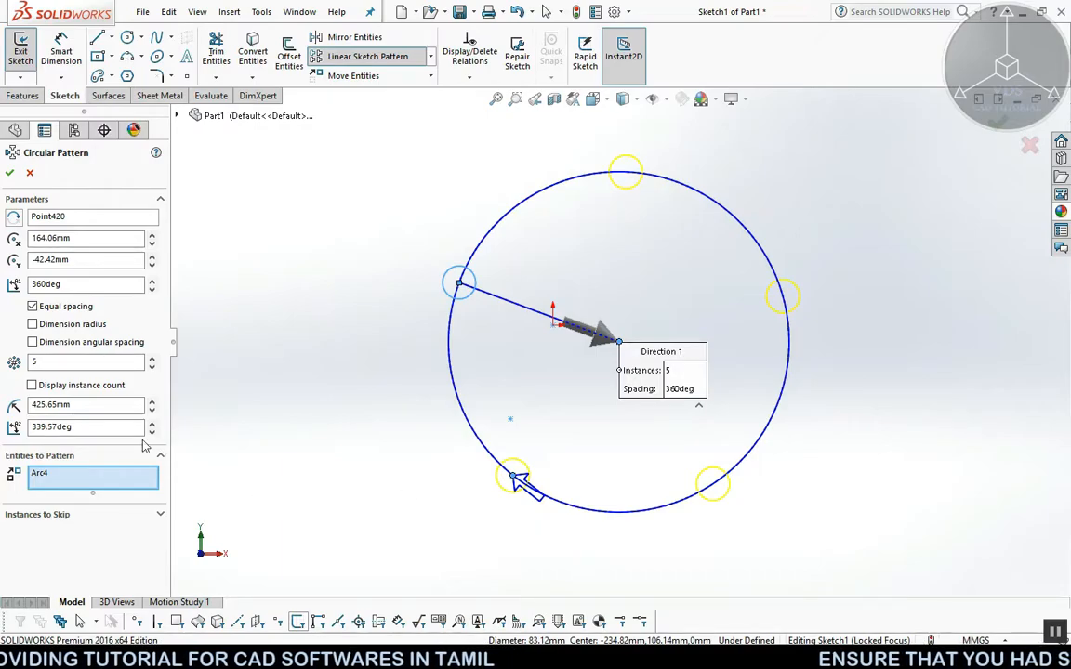
click(33, 306)
click(34, 285)
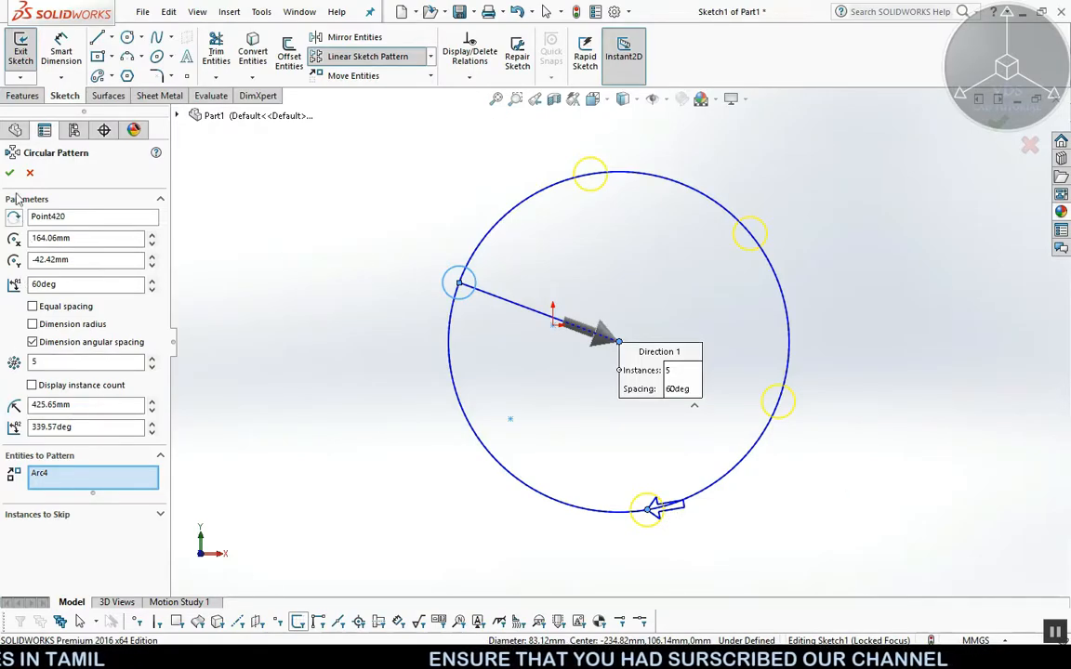
Activate the selection of instances to skip and accept the circular pattern
click(160, 516)
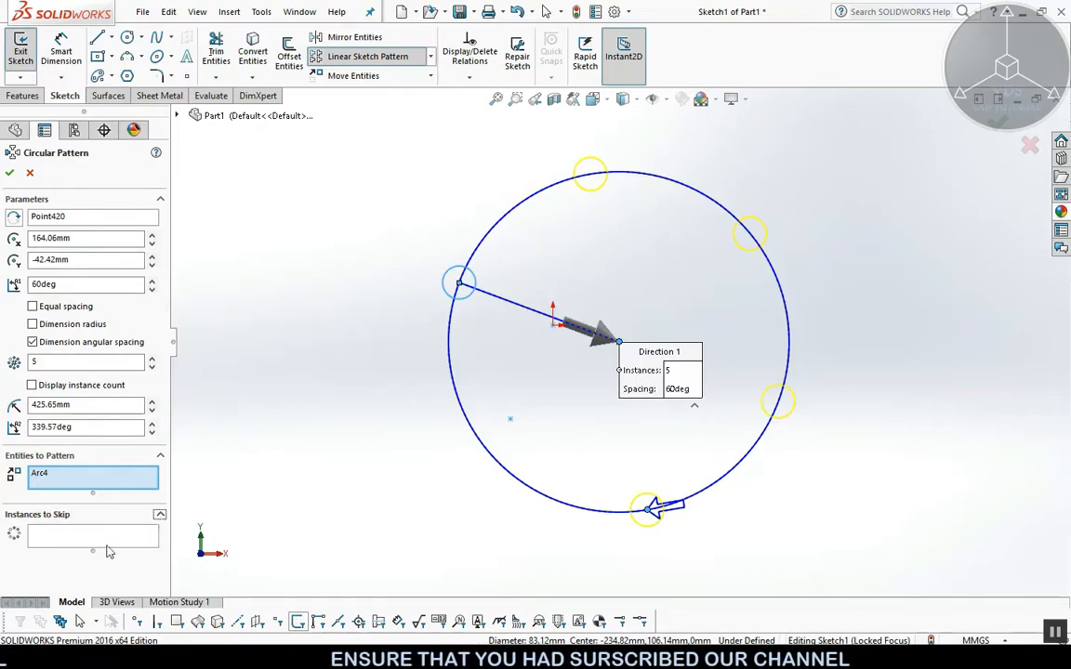
click(83, 536)
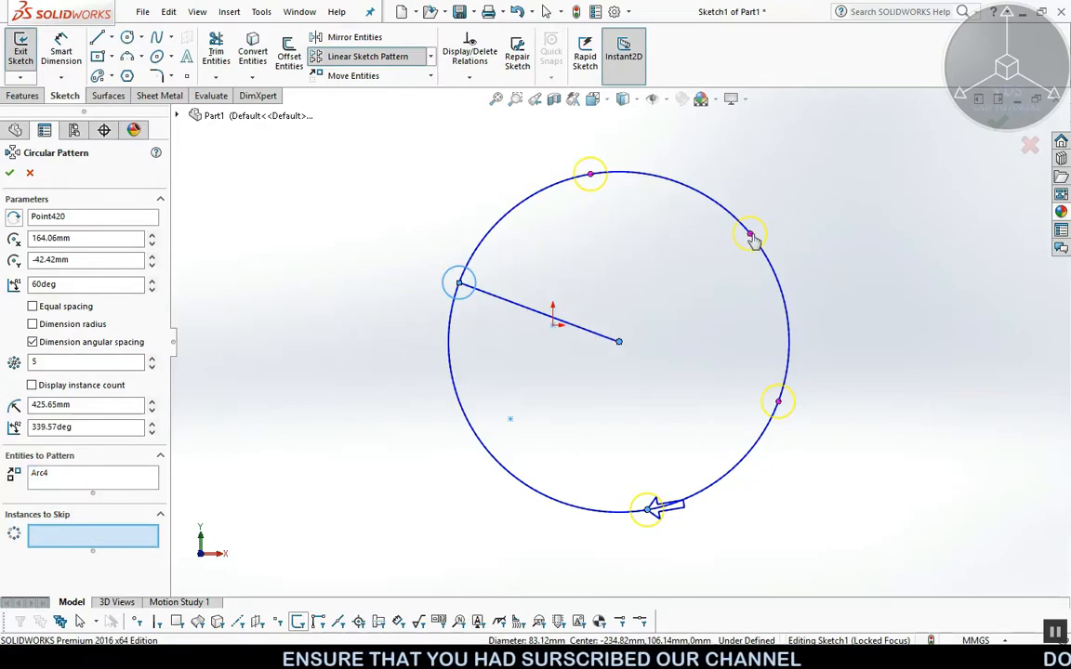
click(8, 174)
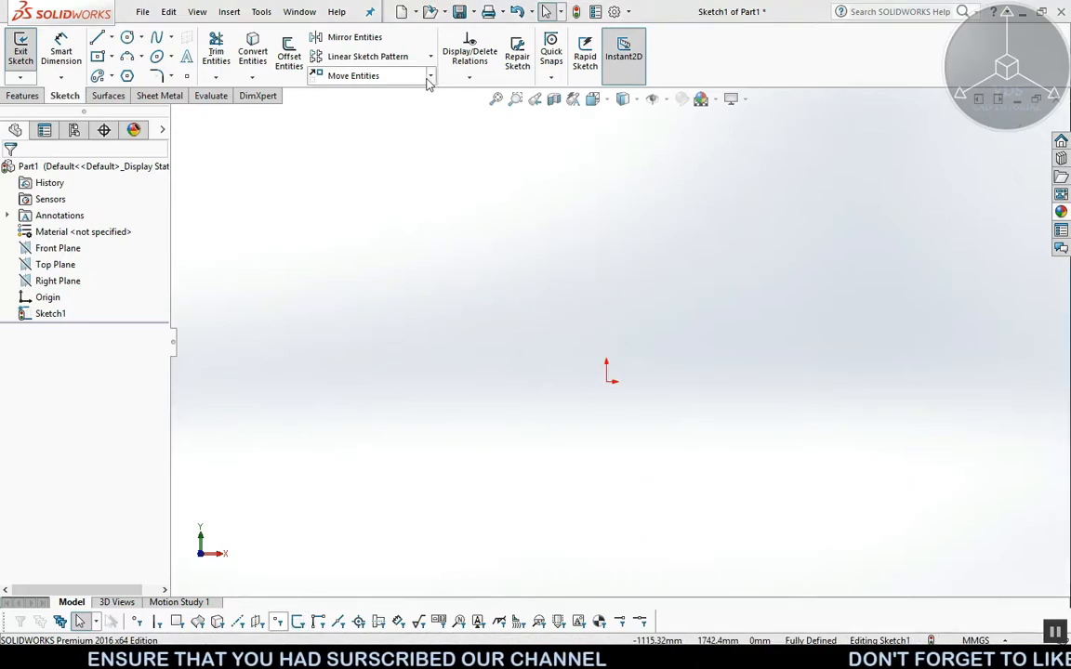
Sketch a circle of about 669 mm diameter to the left of the origin
click(431, 78)
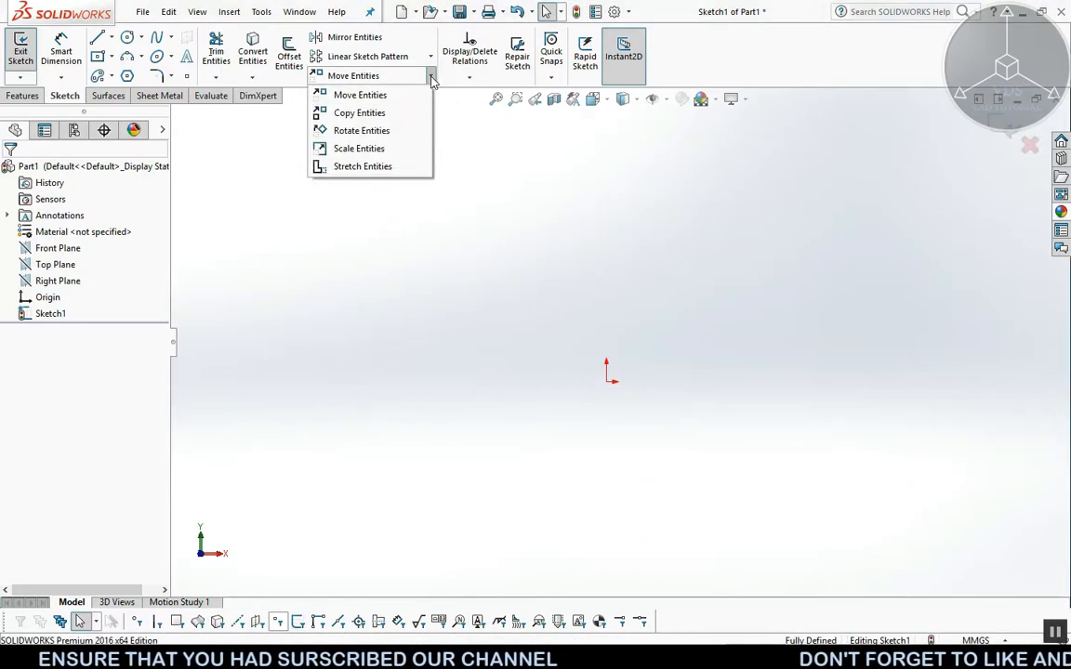
click(539, 333)
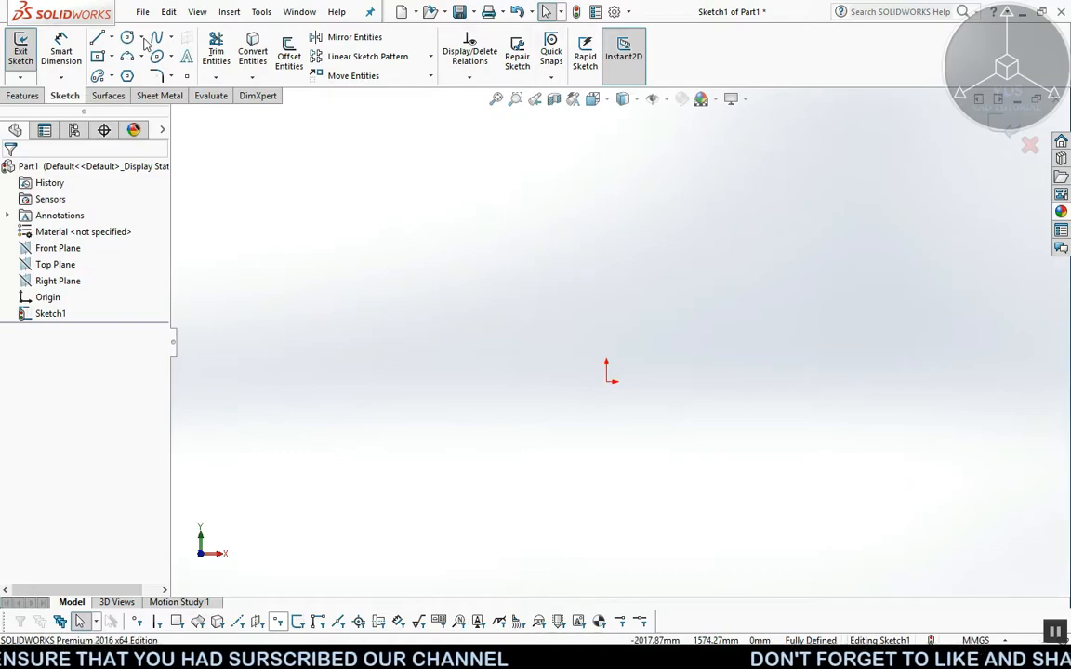
click(158, 57)
click(404, 363)
click(427, 317)
key(Escape)
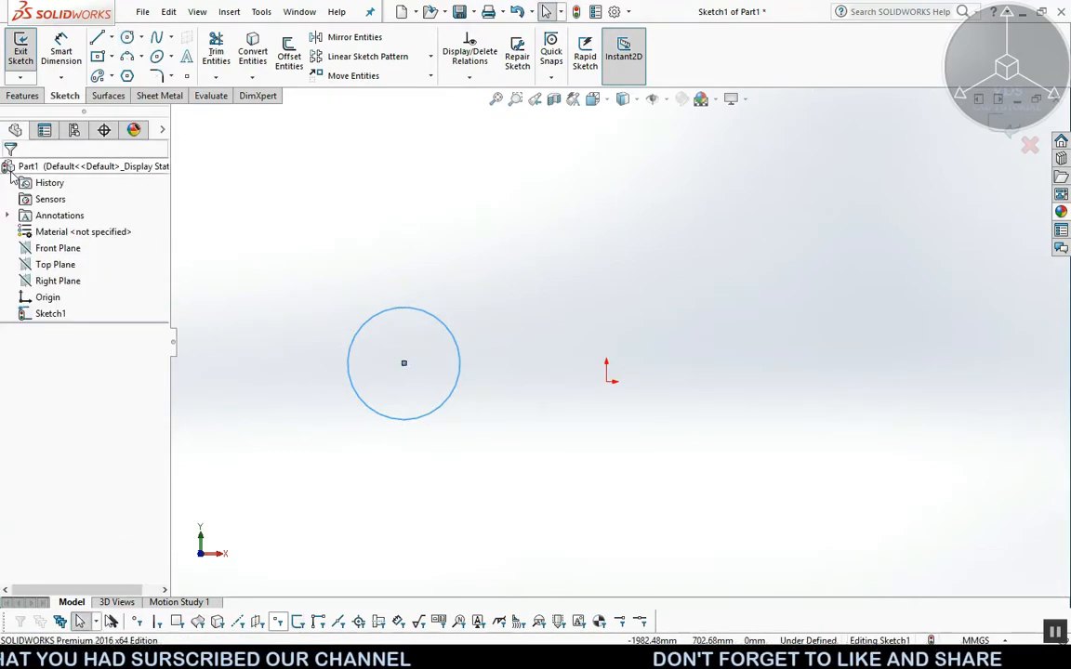
Move the circle with the From/To option, from its centre to a point above and to the right of the origin
click(353, 75)
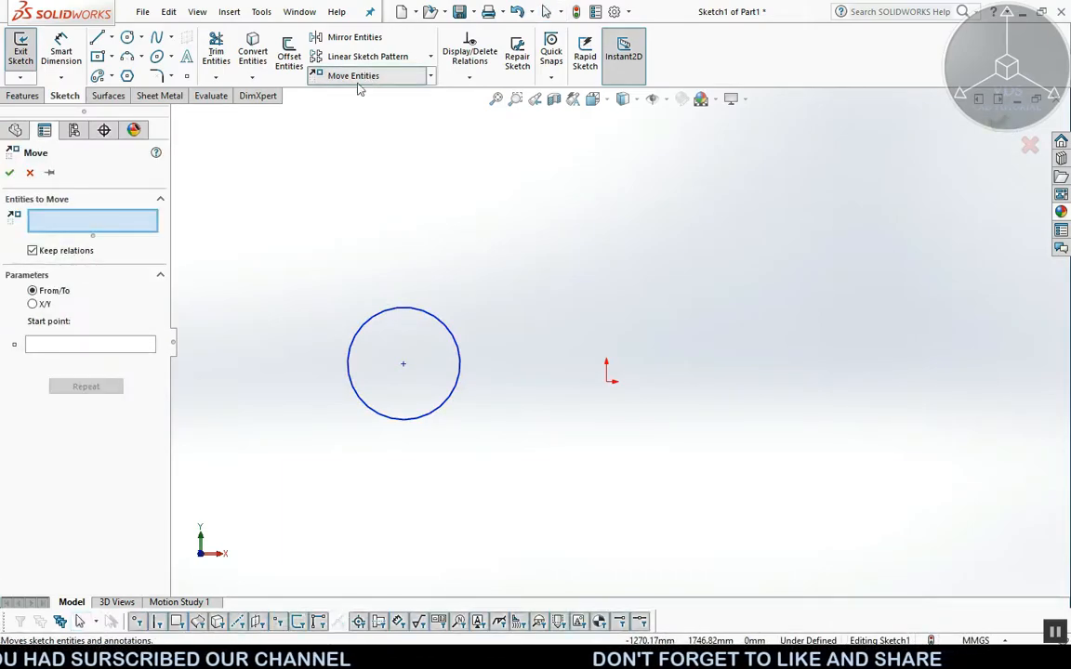
click(452, 343)
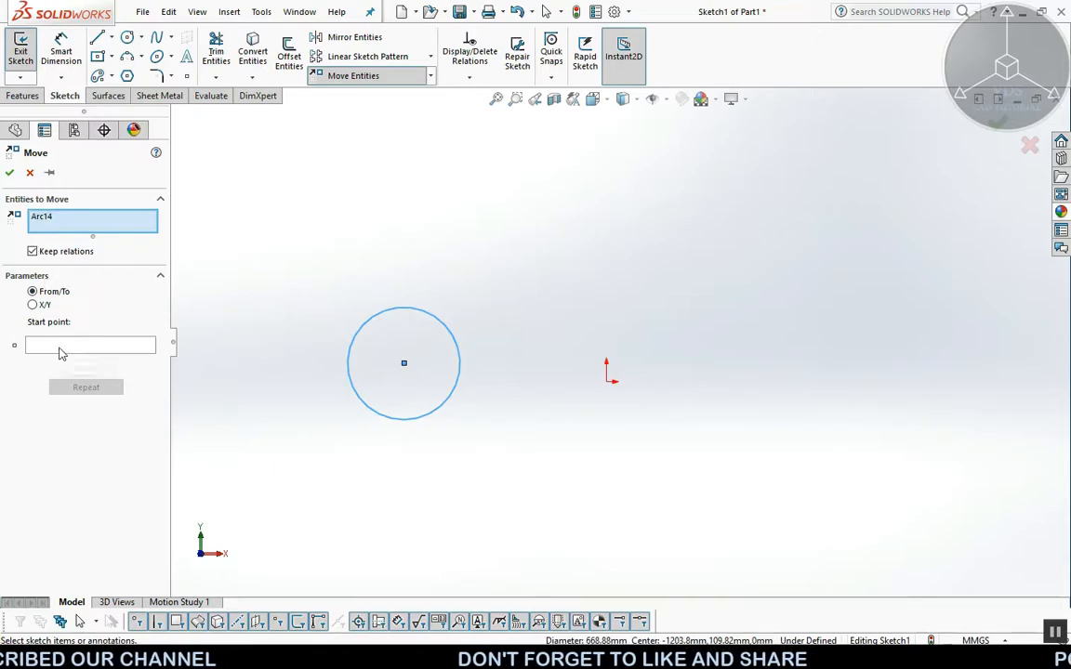
click(34, 306)
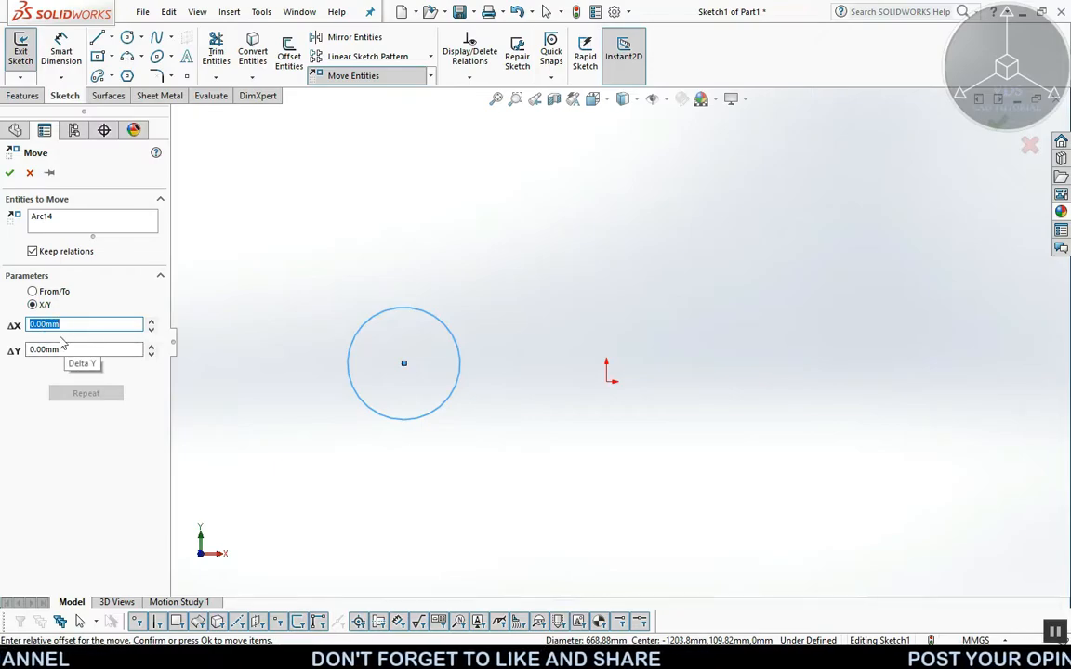
click(33, 292)
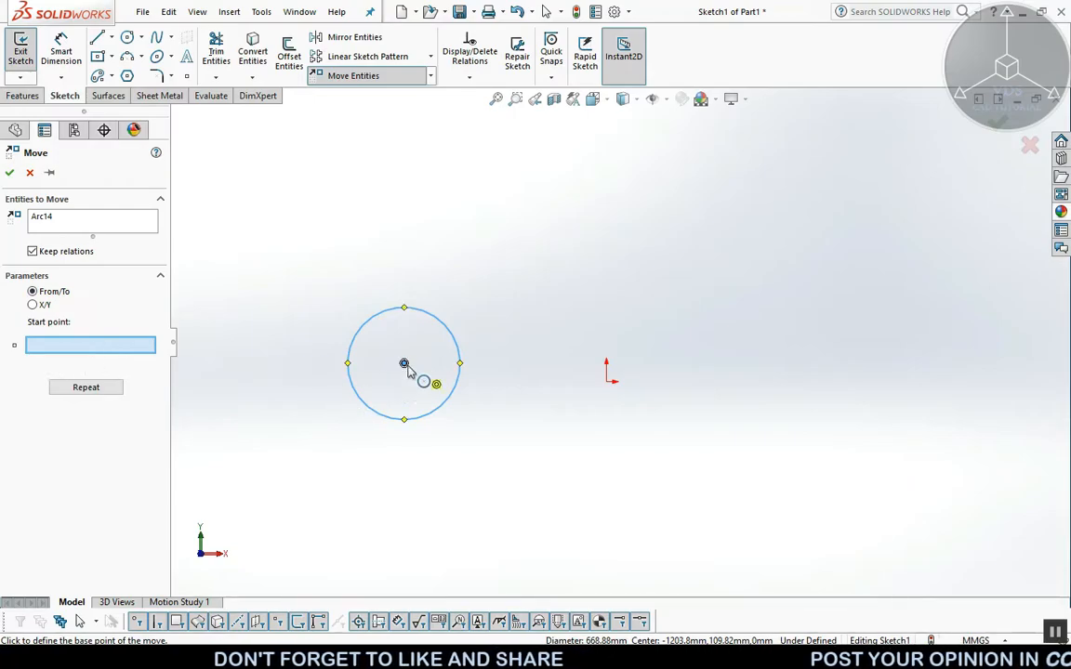
click(404, 365)
click(805, 251)
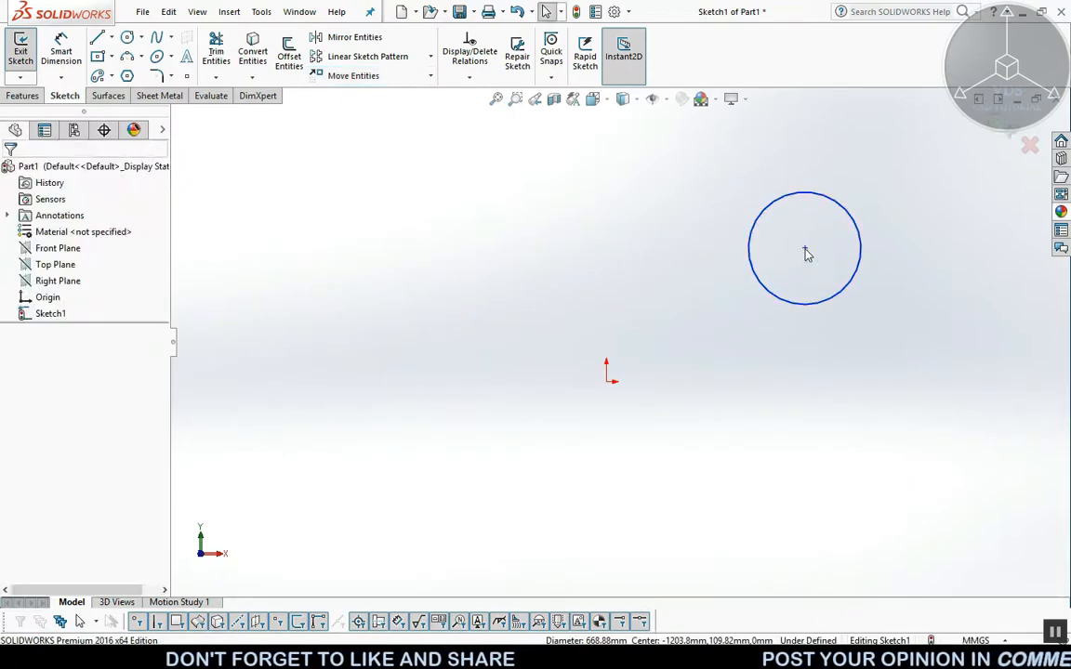
Copy the circle with the From/To option, from its centre to a point above and to the left of the origin
click(431, 76)
click(369, 117)
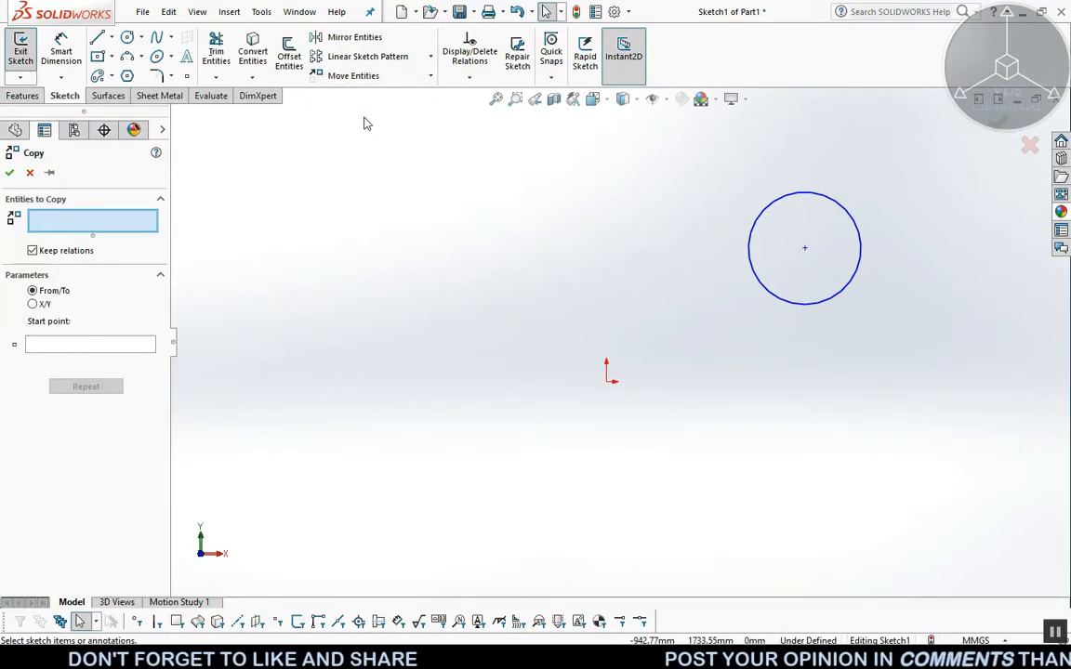
click(792, 307)
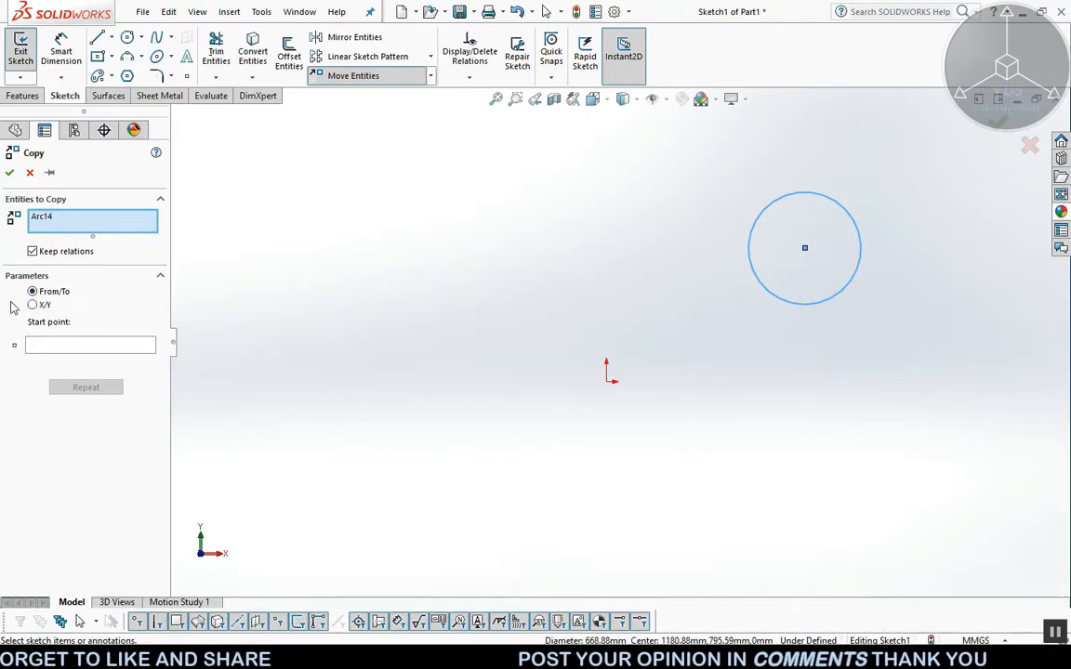
click(53, 352)
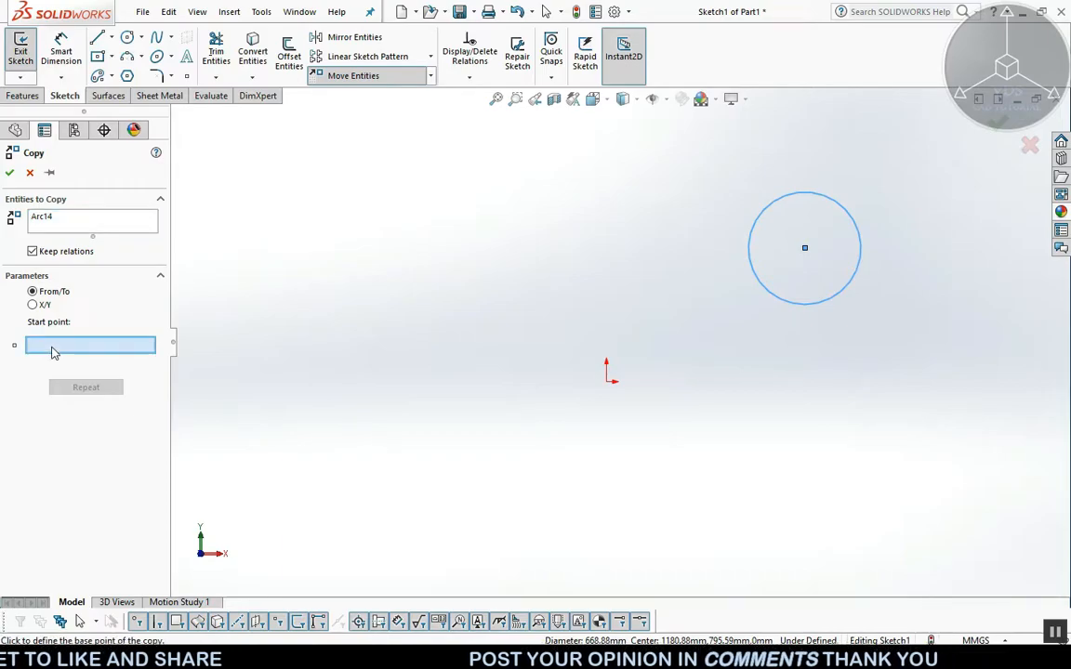
click(805, 248)
click(396, 277)
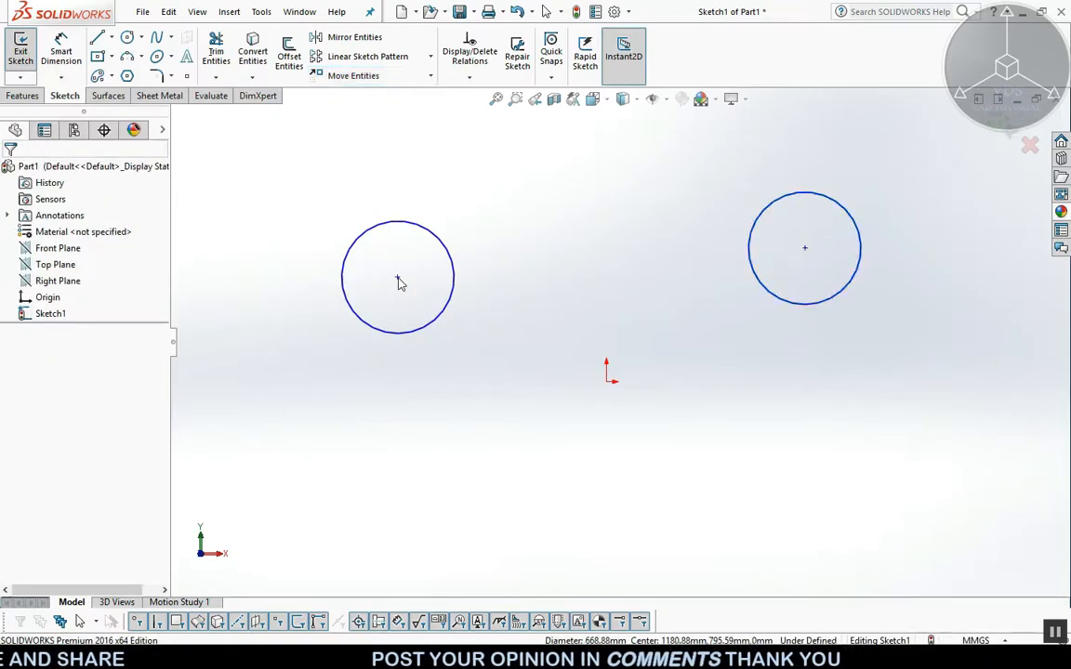
Sketch a wide, low center rectangle below the left circle
click(430, 76)
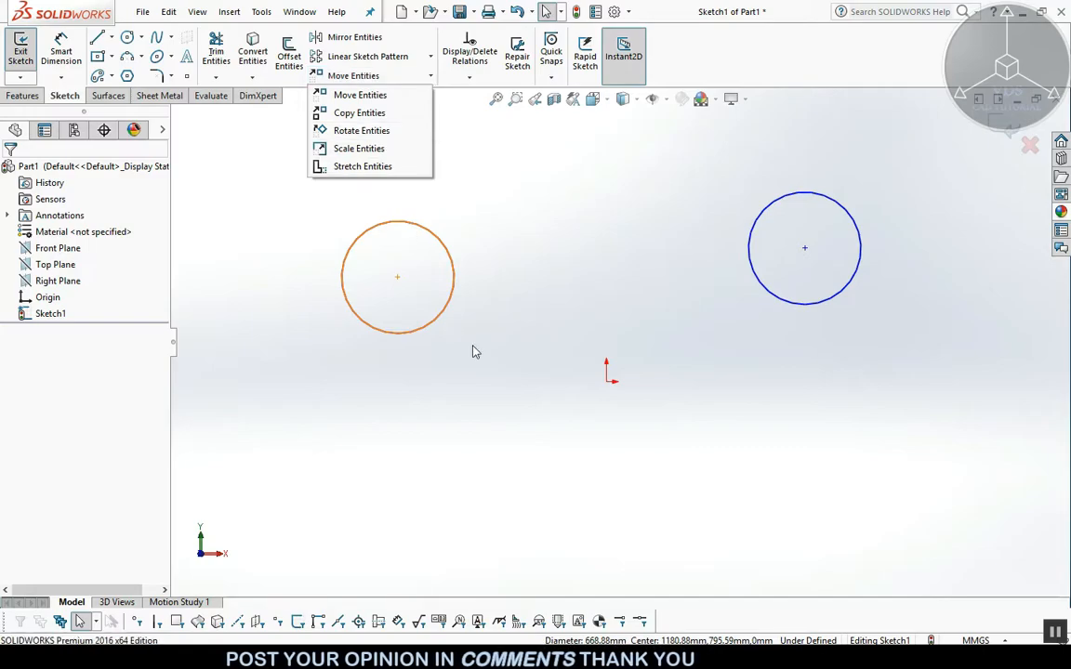
click(495, 267)
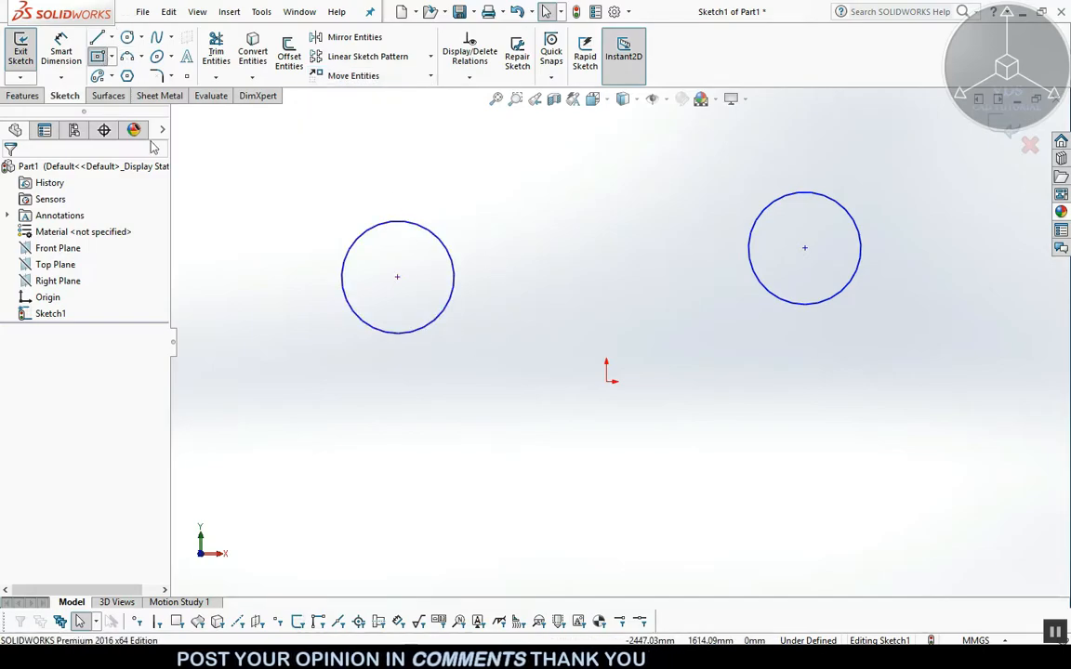
click(99, 56)
click(318, 418)
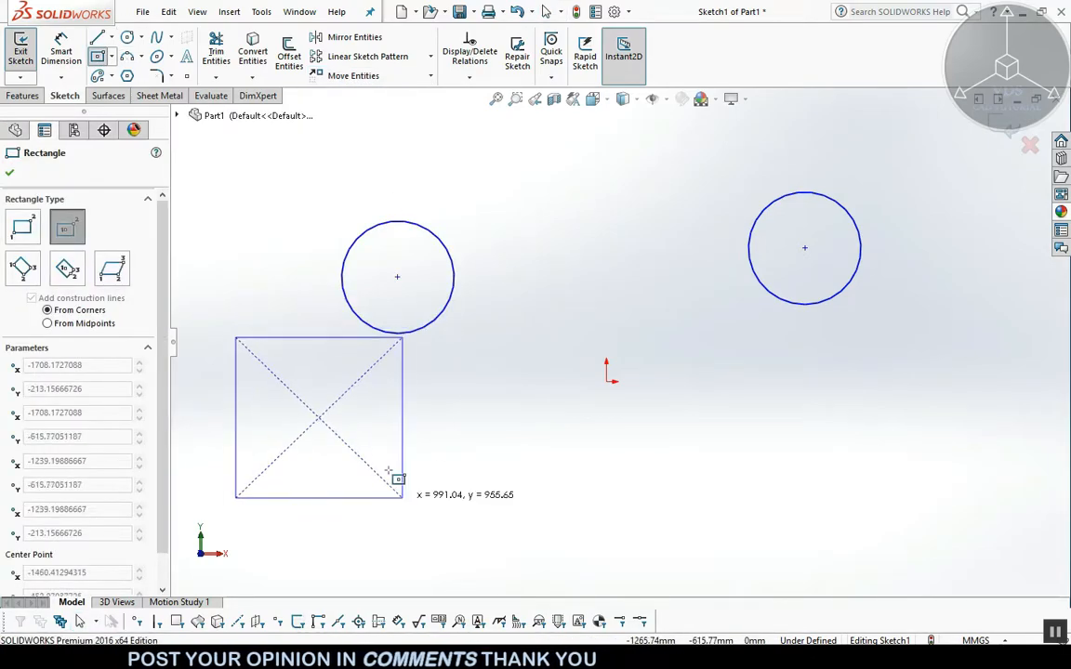
click(391, 438)
key(Escape)
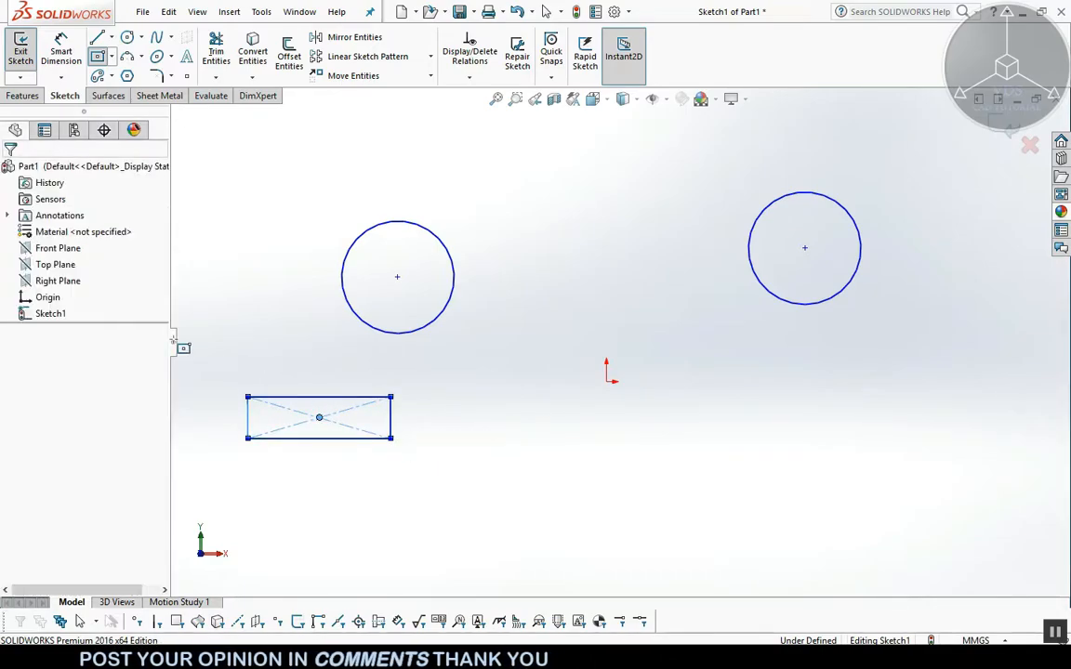
Rotate the whole rectangle by 90 degrees about the origin with Rotate Entities
drag(205, 374, 423, 455)
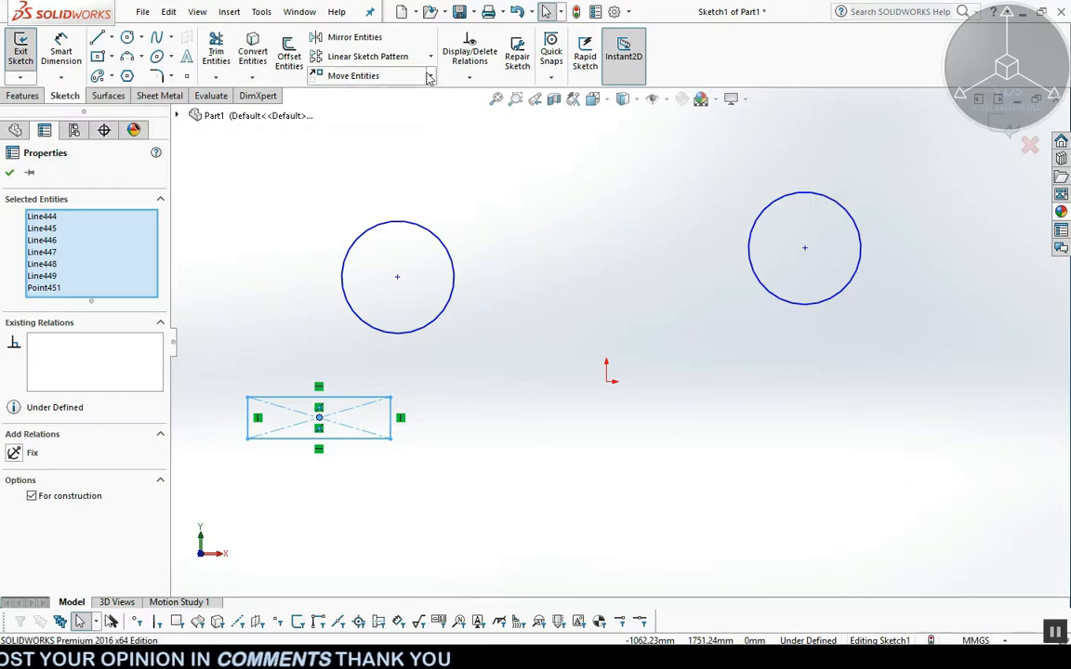
click(430, 77)
click(346, 129)
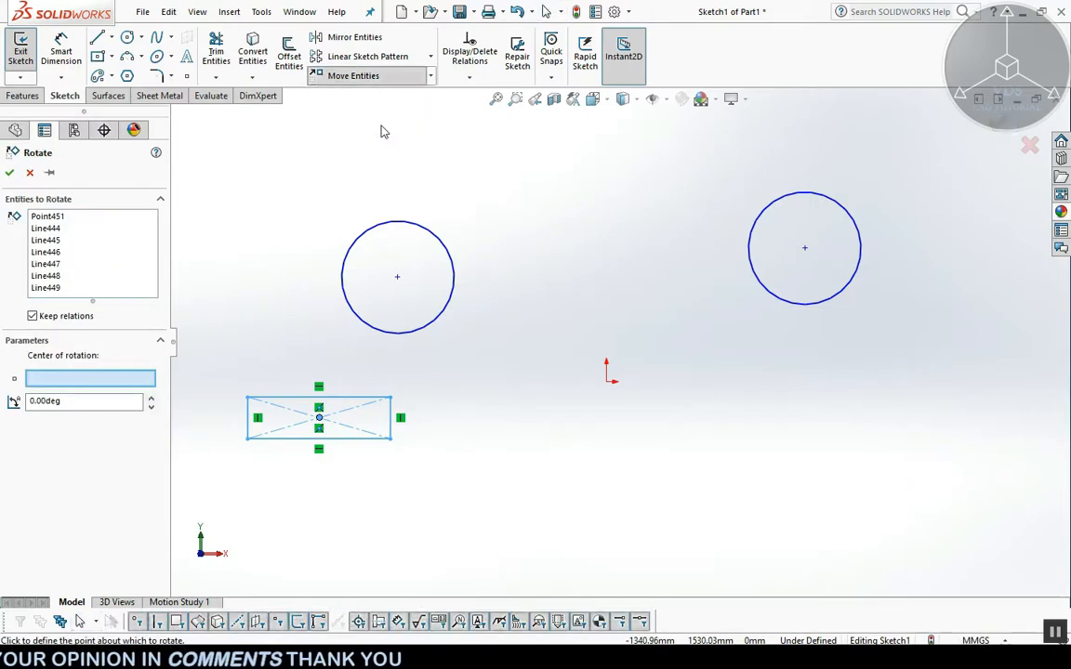
click(607, 377)
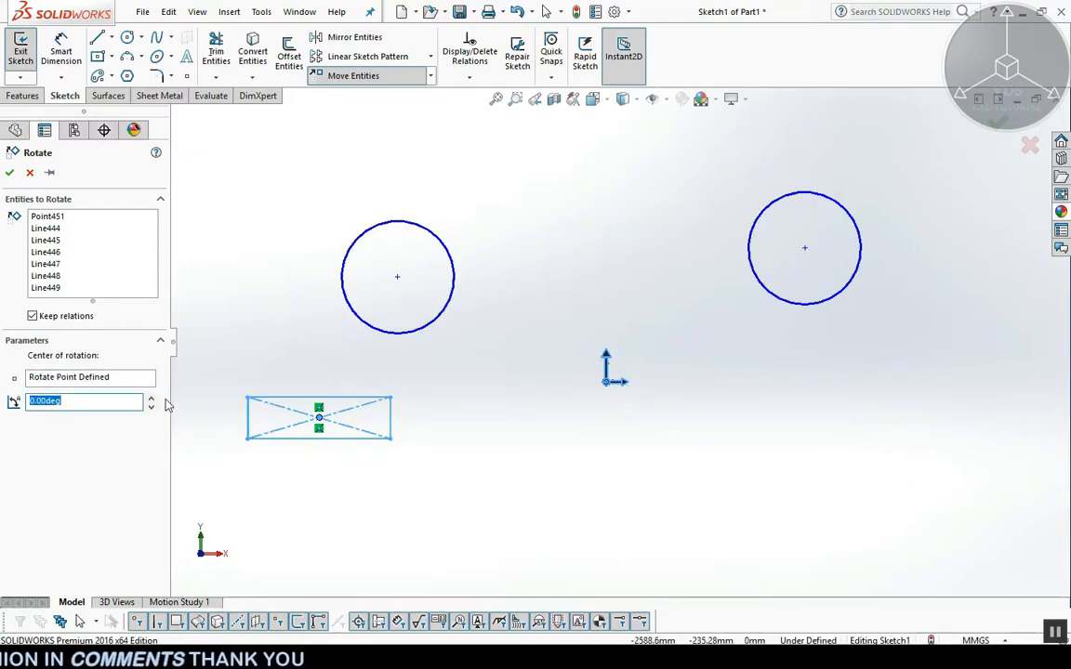
key(Return)
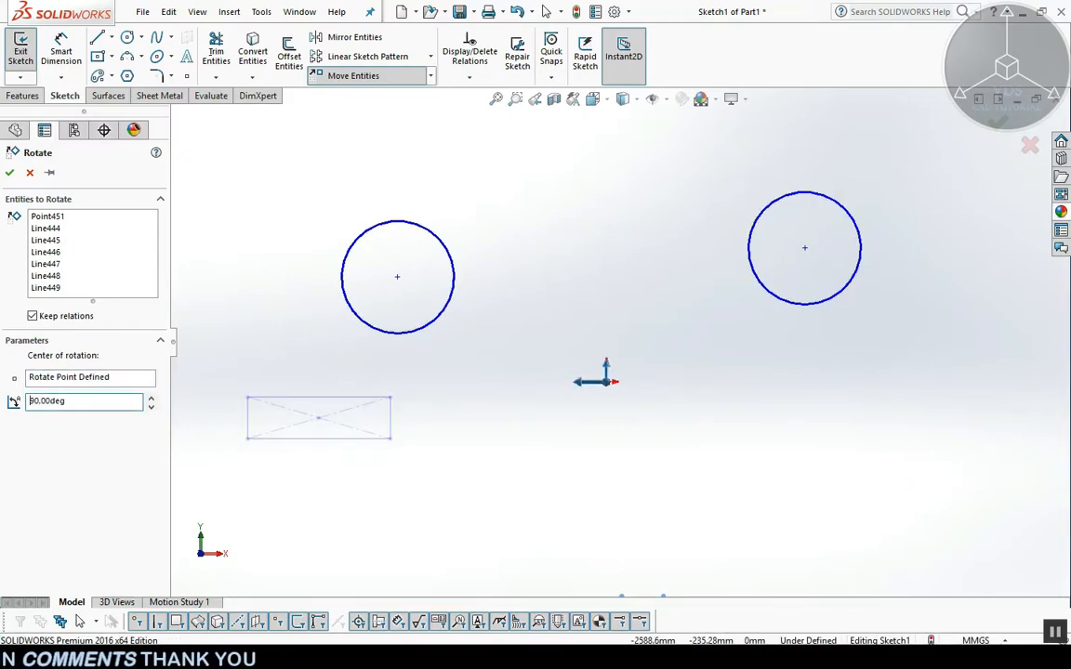
click(9, 173)
scroll(537, 344, down, 1)
key(f)
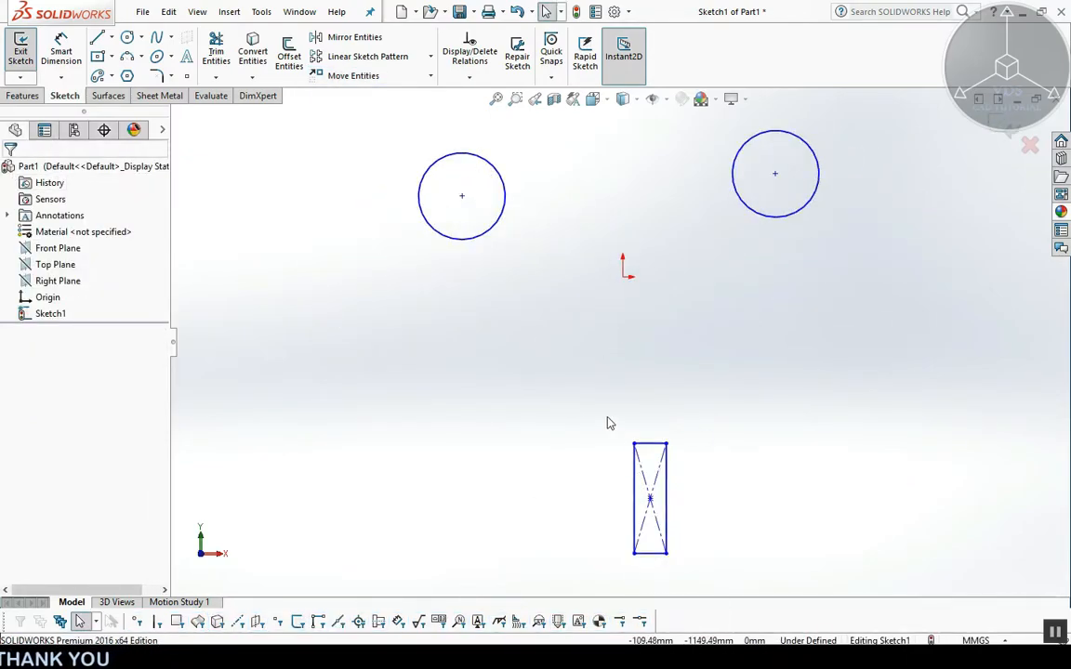
Create a double-size copy of the rectangle with Scale Entities, scaled about its lower-left corner
click(419, 212)
click(431, 76)
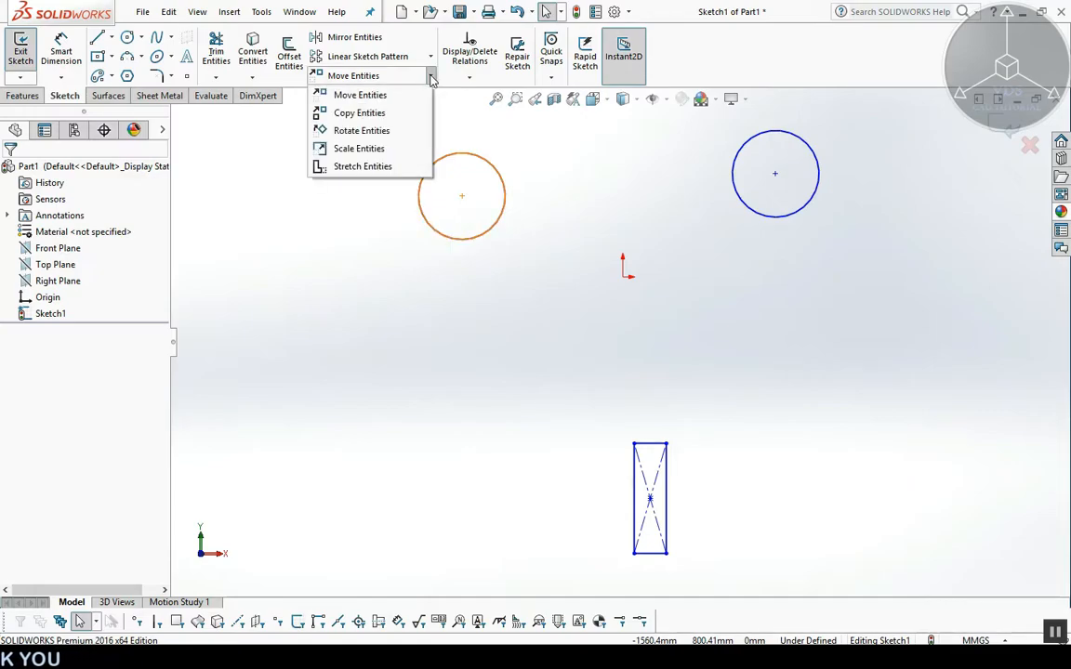
click(382, 150)
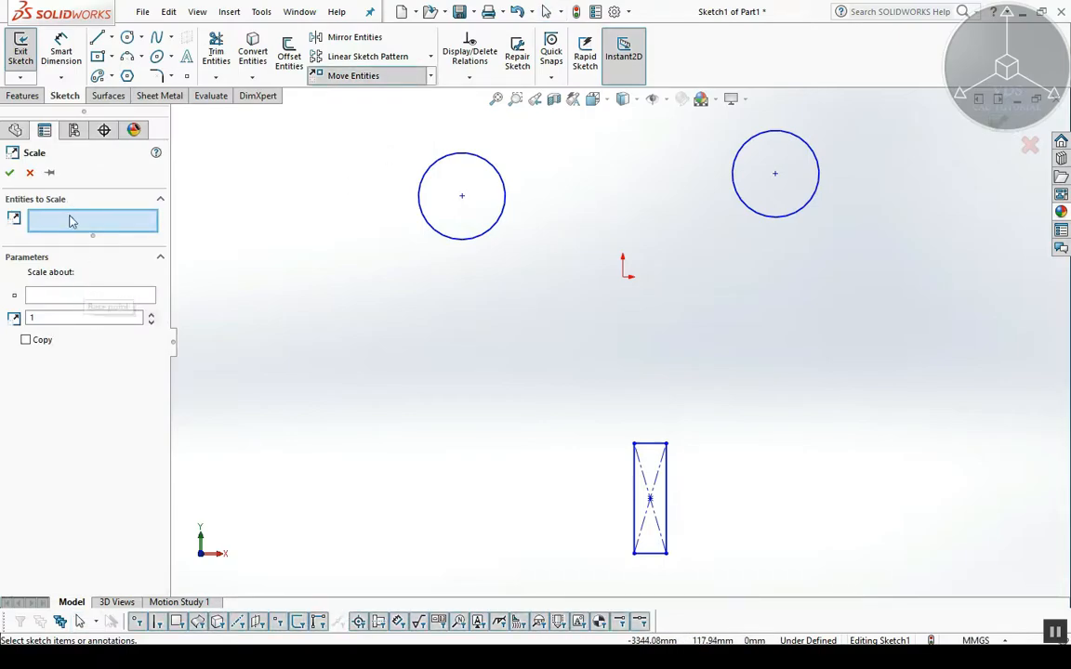
drag(639, 462, 707, 572)
click(72, 368)
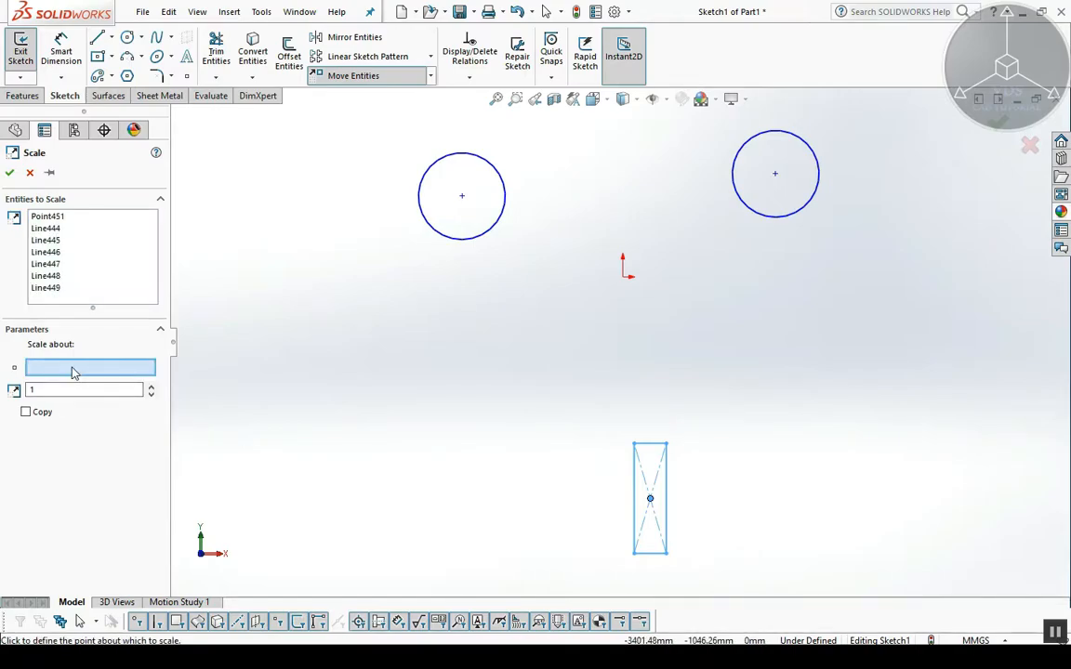
click(633, 554)
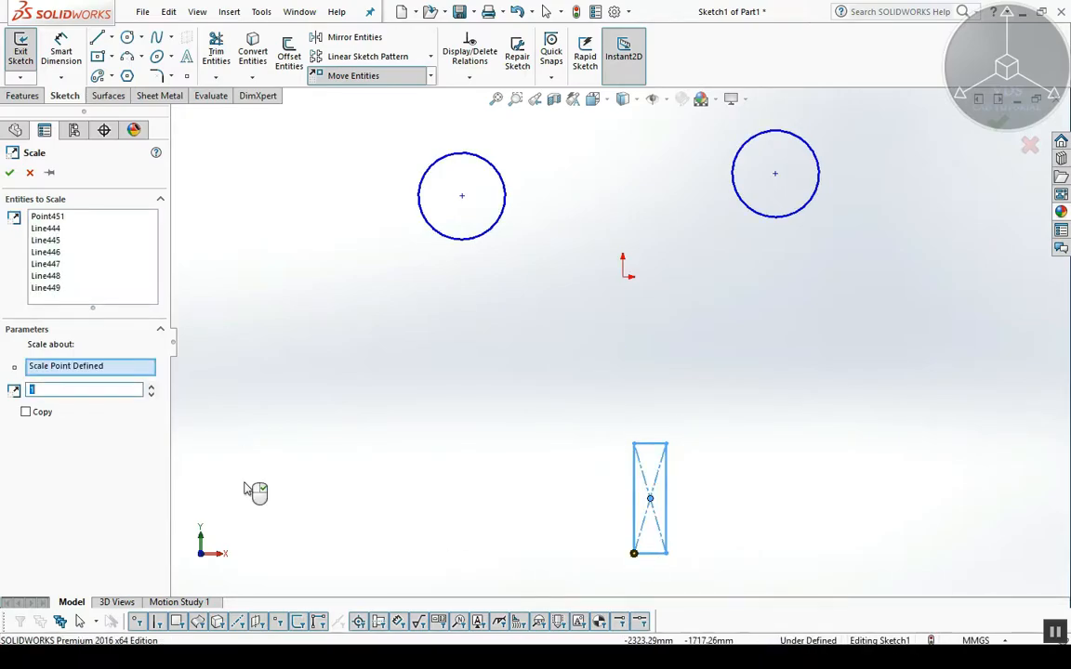
click(26, 412)
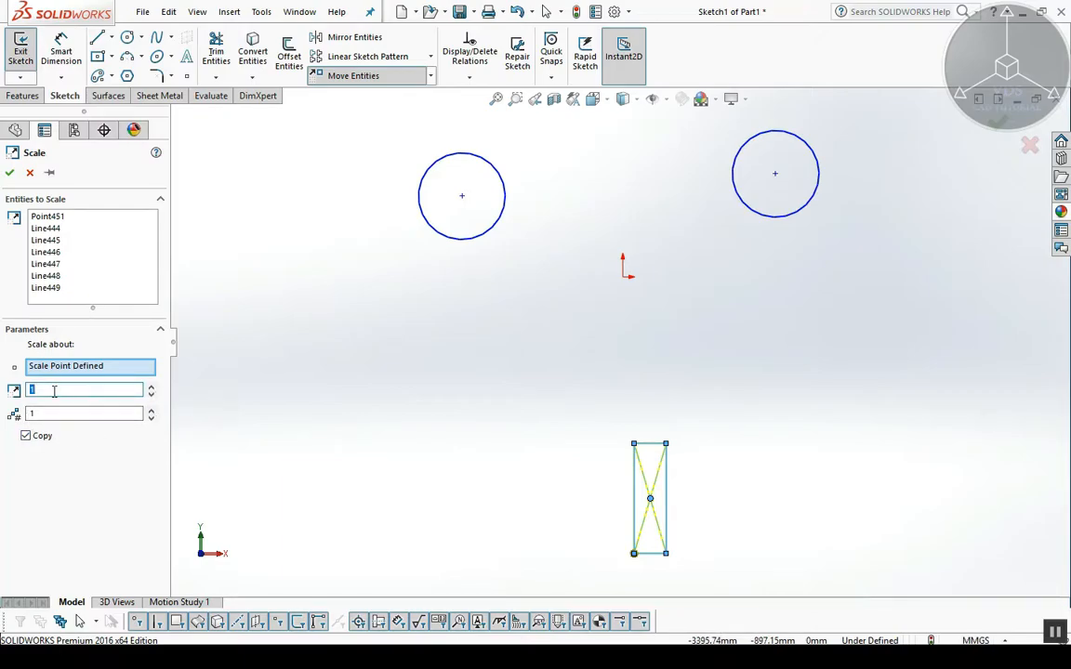
click(10, 173)
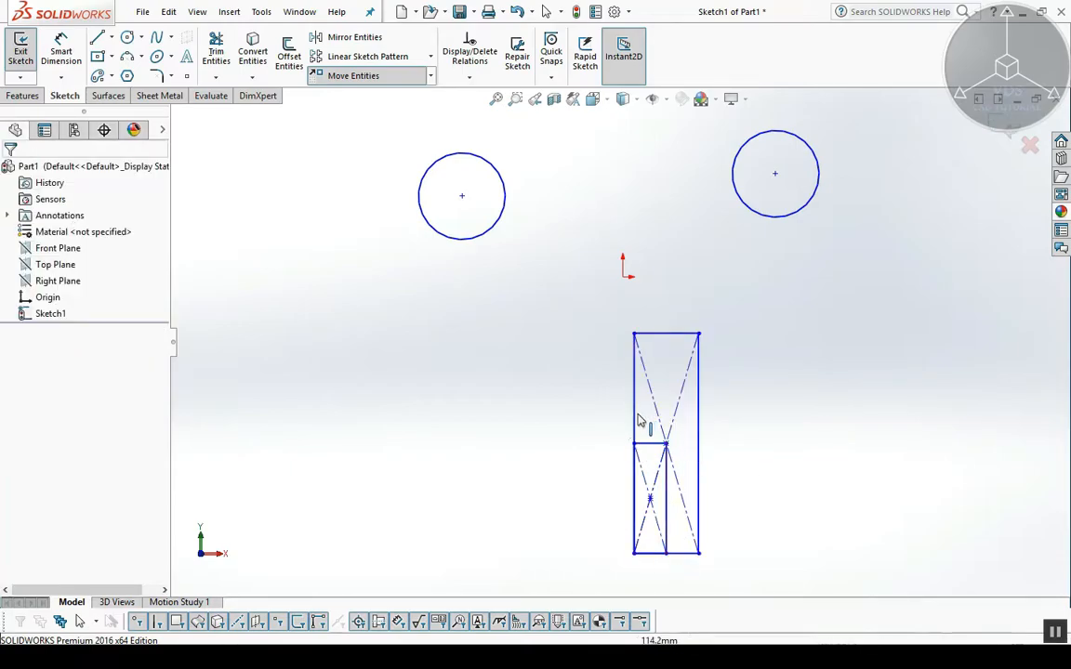
key(Escape)
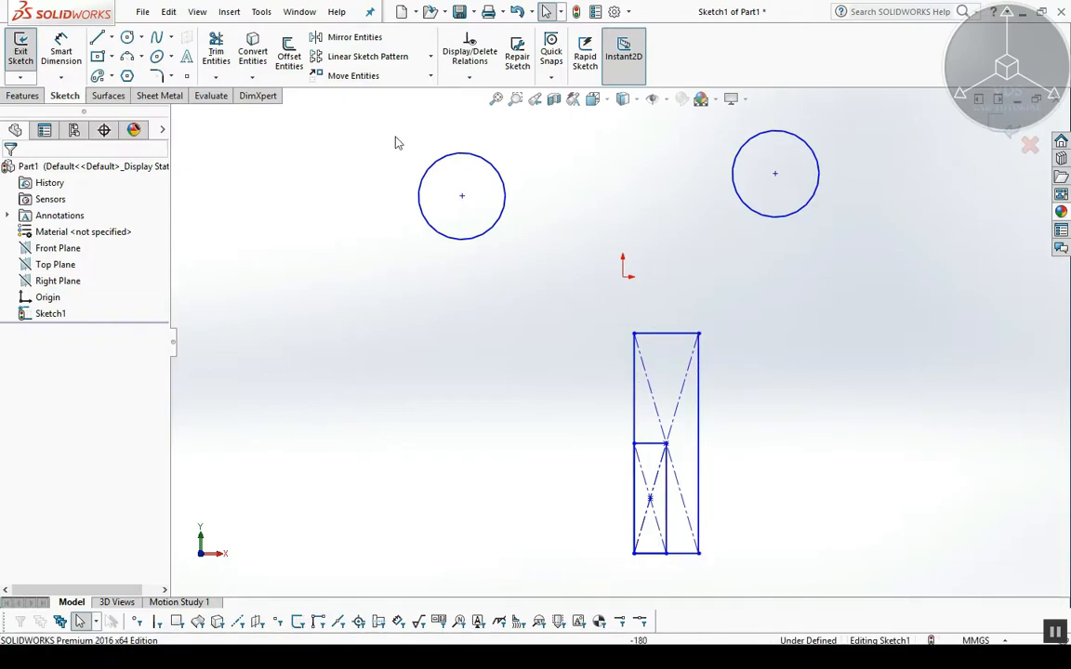
Scale the left circle by a factor of 2 about its own centre, without making a copy
click(430, 78)
click(386, 148)
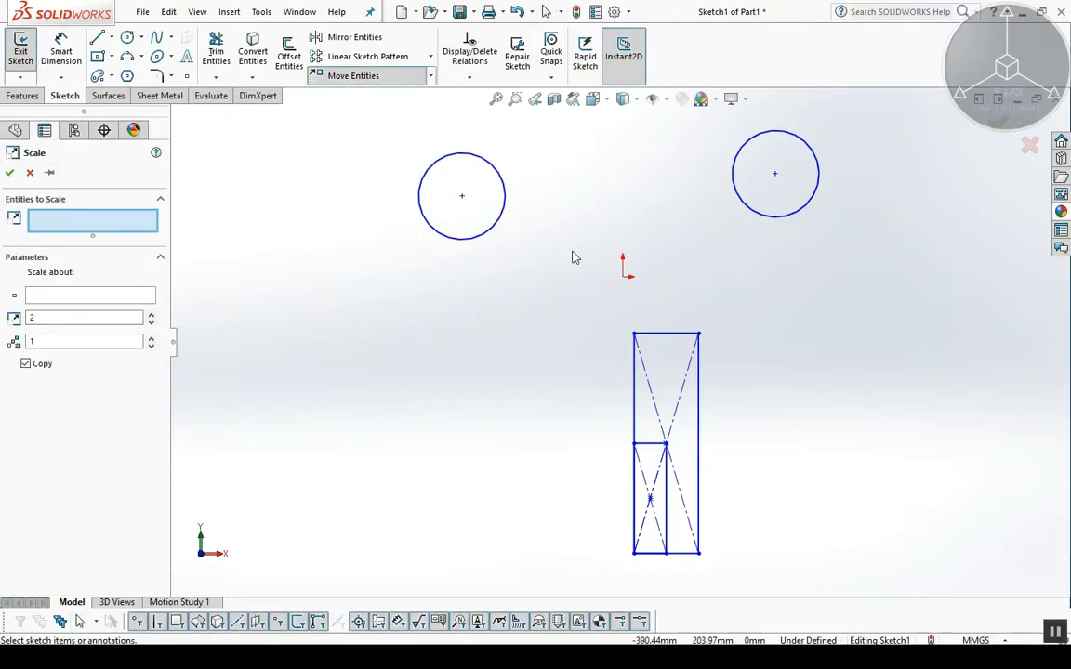
click(462, 198)
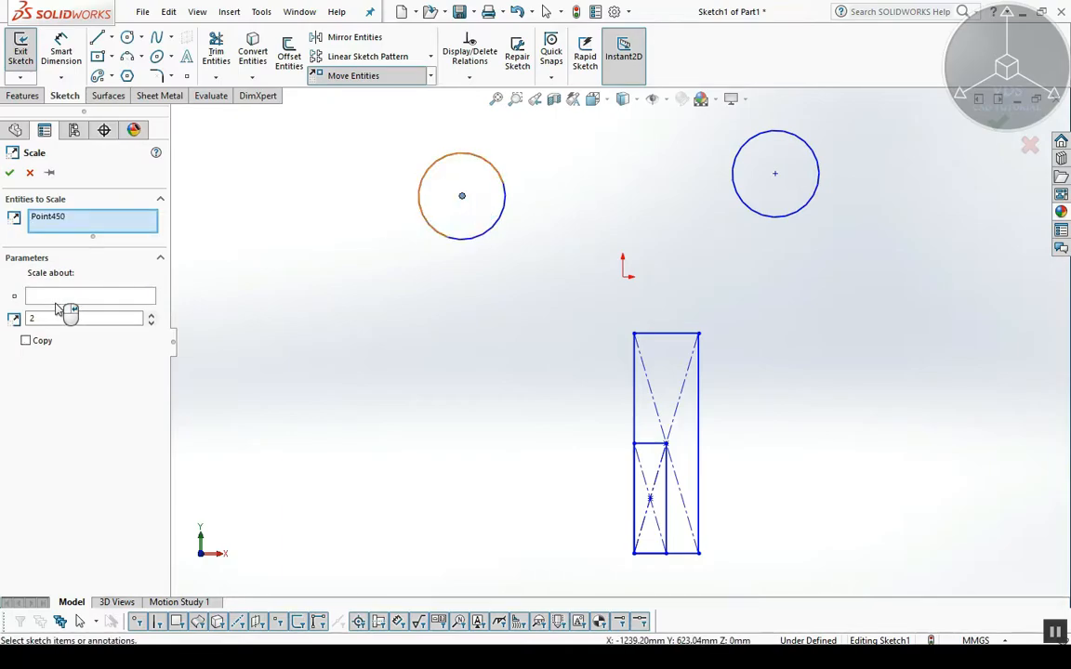
click(422, 190)
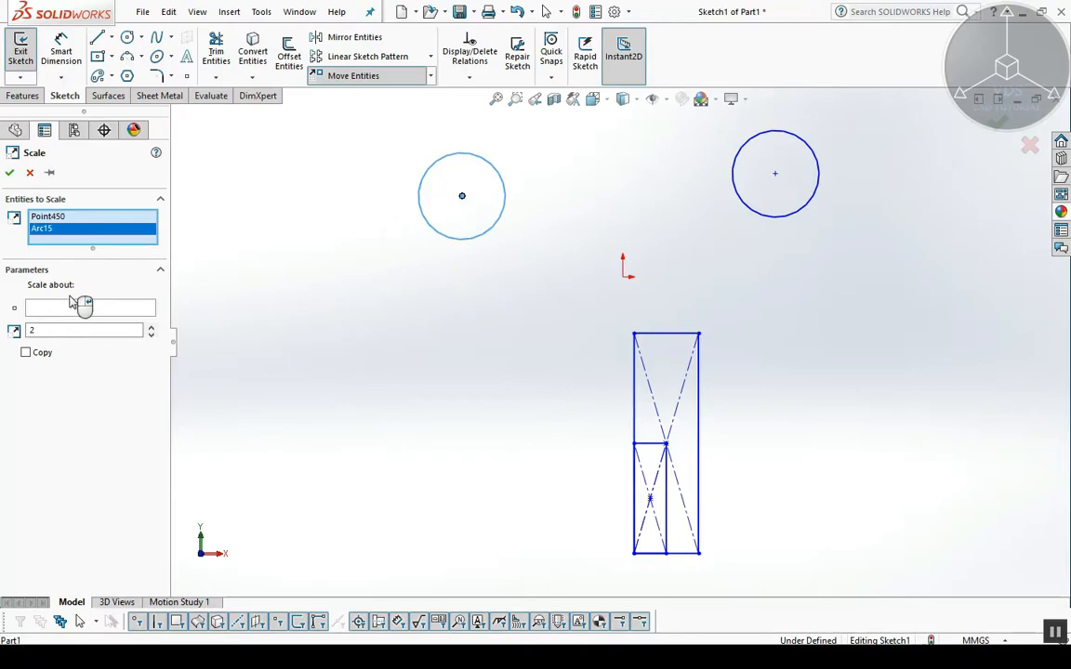
click(81, 241)
click(73, 310)
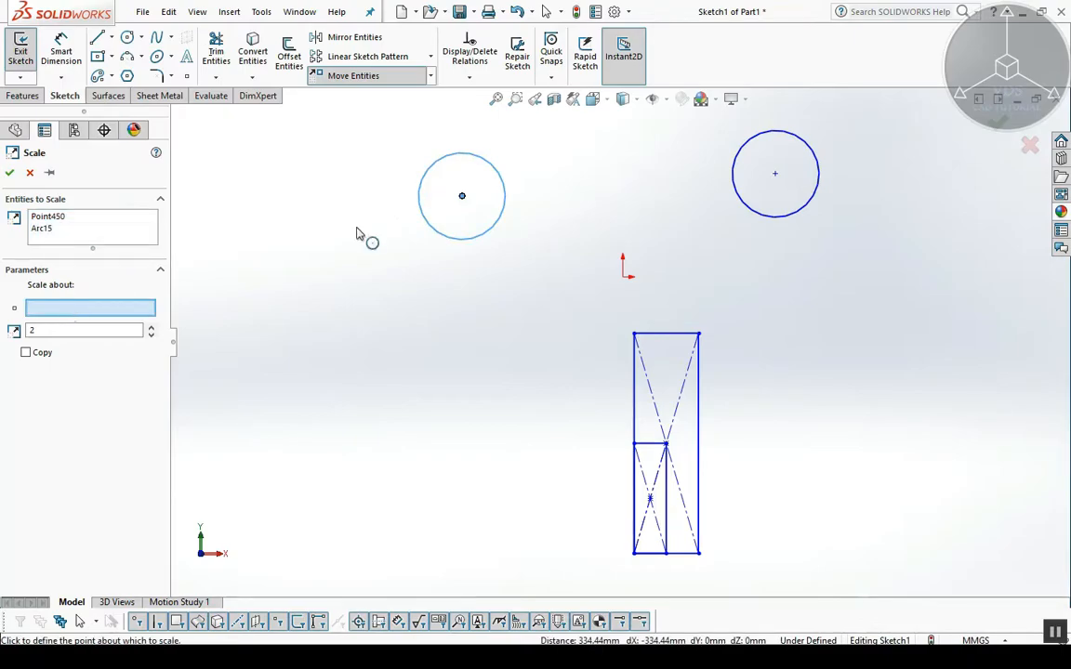
click(462, 196)
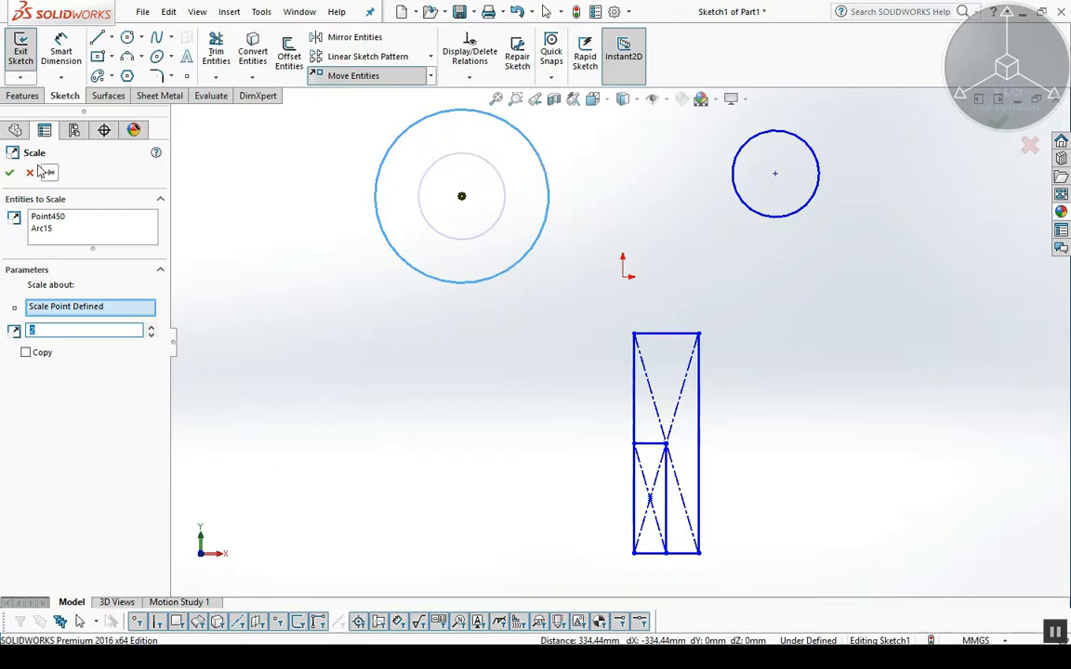
click(9, 173)
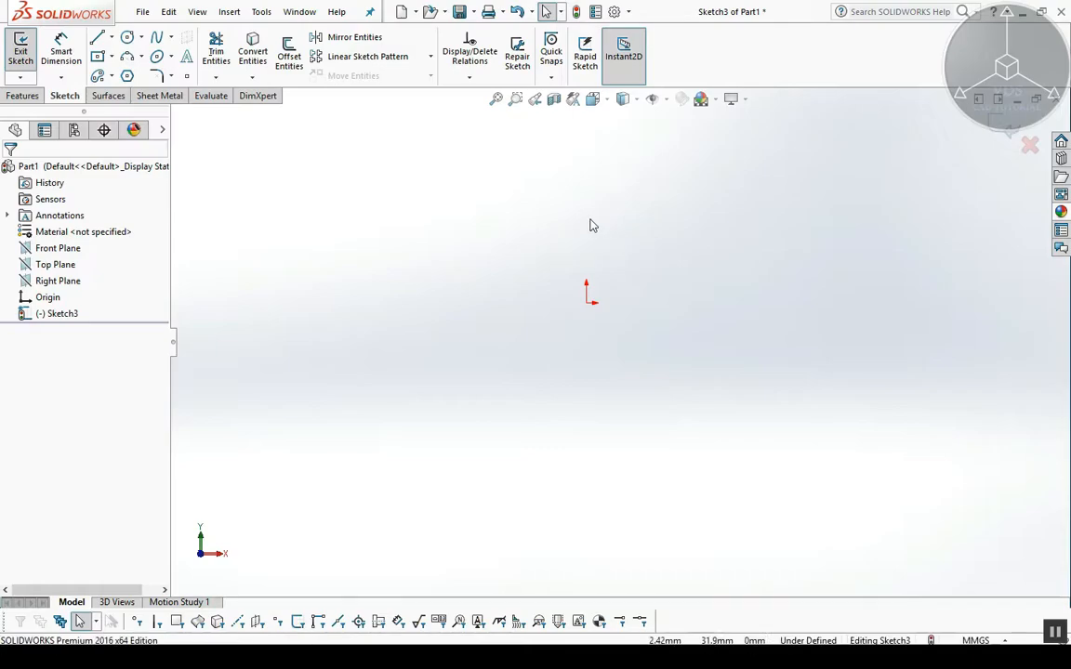
Sketch a center rectangle about 134 mm wide, centred on the origin
click(472, 80)
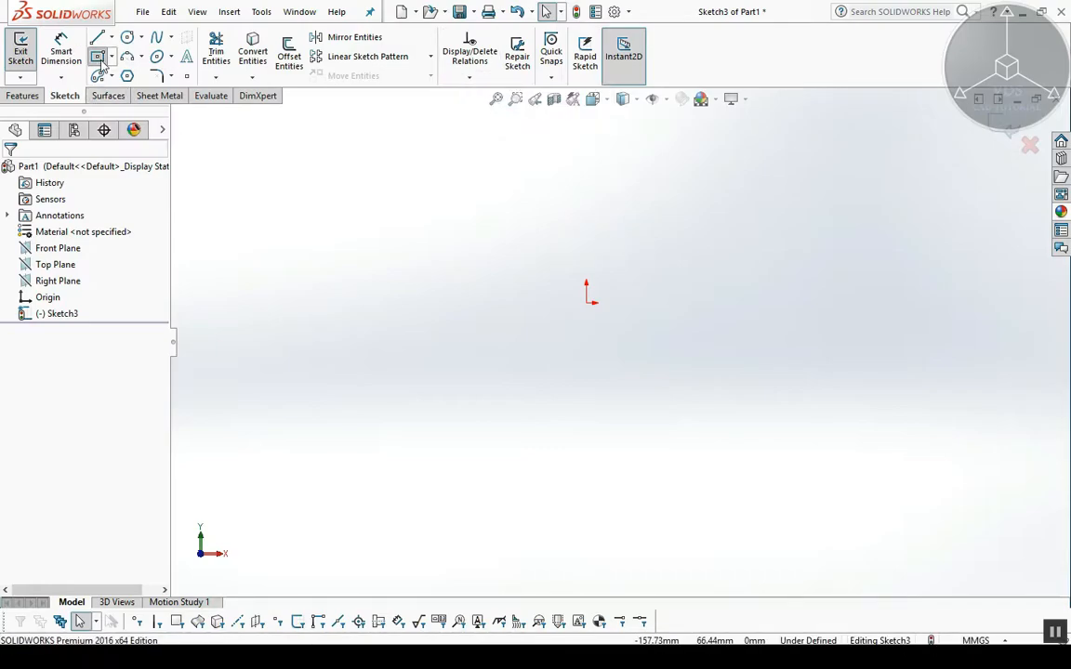
click(97, 58)
click(586, 301)
click(761, 183)
key(Escape)
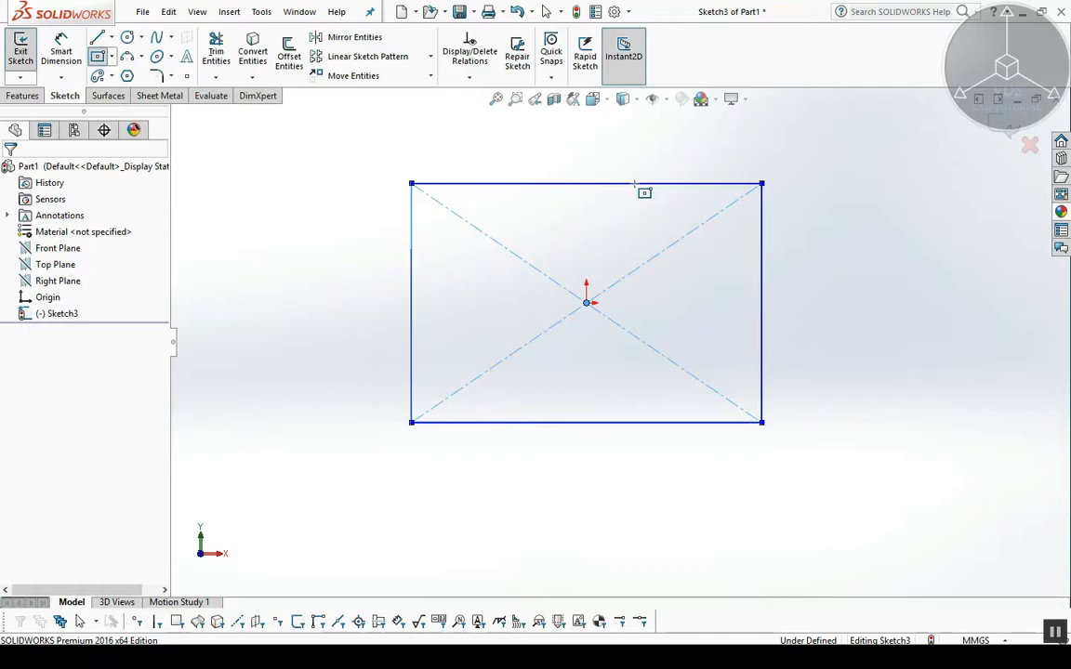
key(Escape)
Stretch the rectangle by its upper-right corner to about 171 mm wide
click(676, 422)
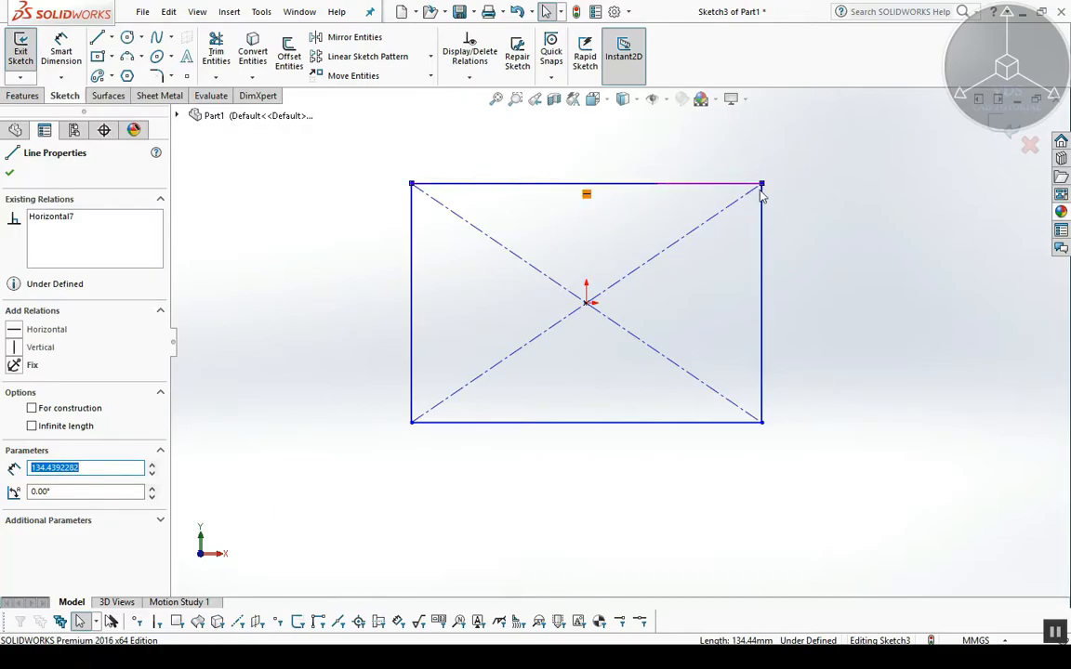
drag(764, 187, 818, 175)
click(870, 315)
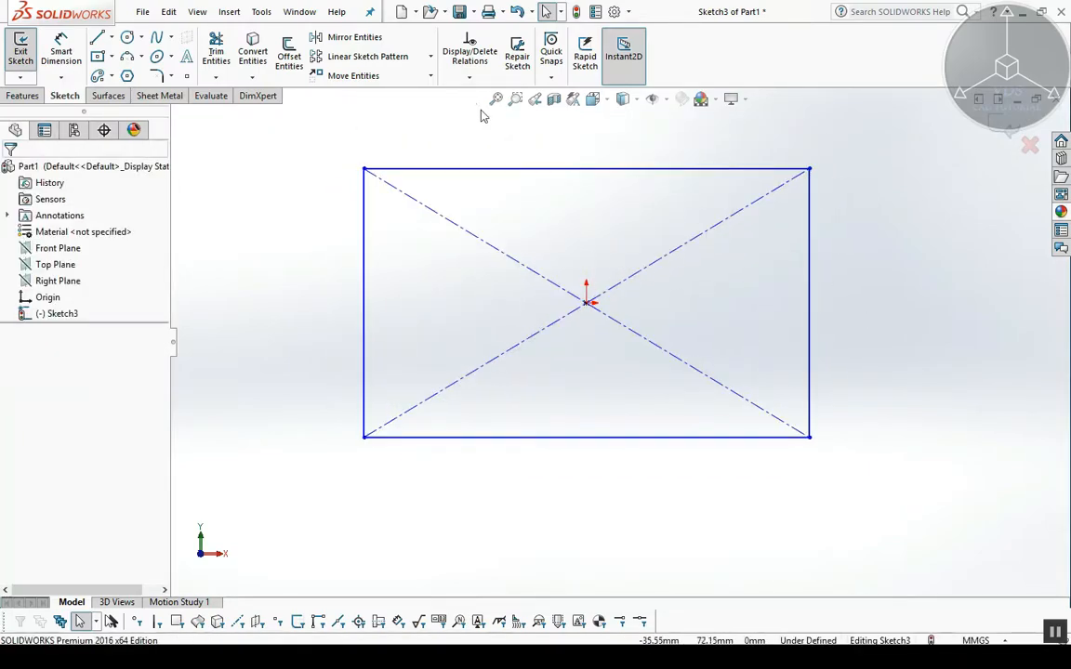
Display the relations in the sketch and delete all of them
click(470, 80)
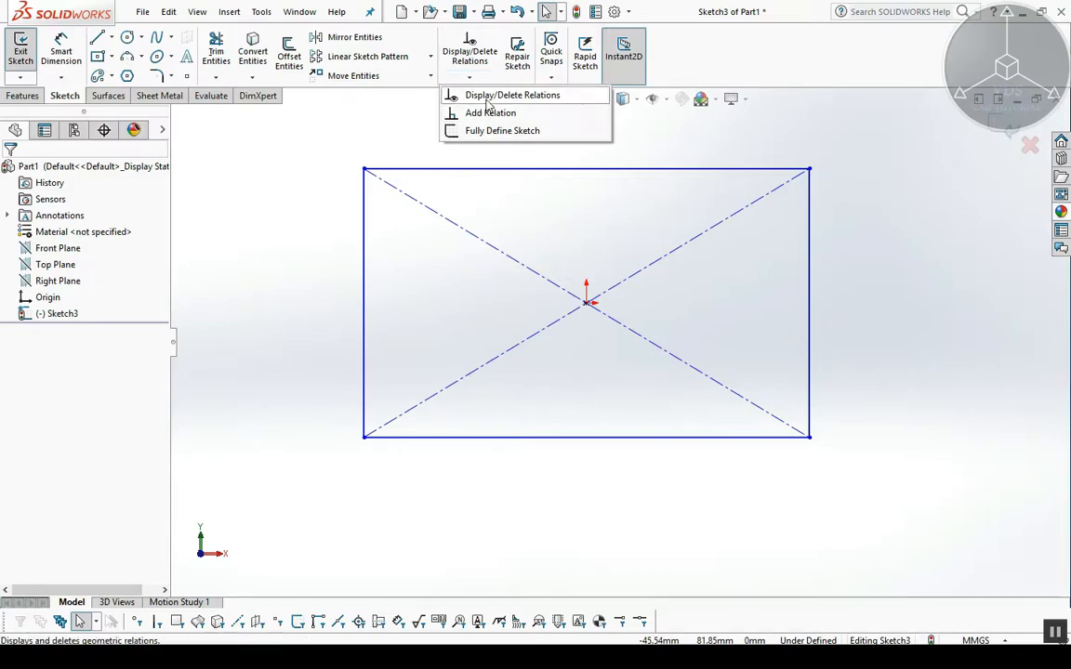
click(493, 97)
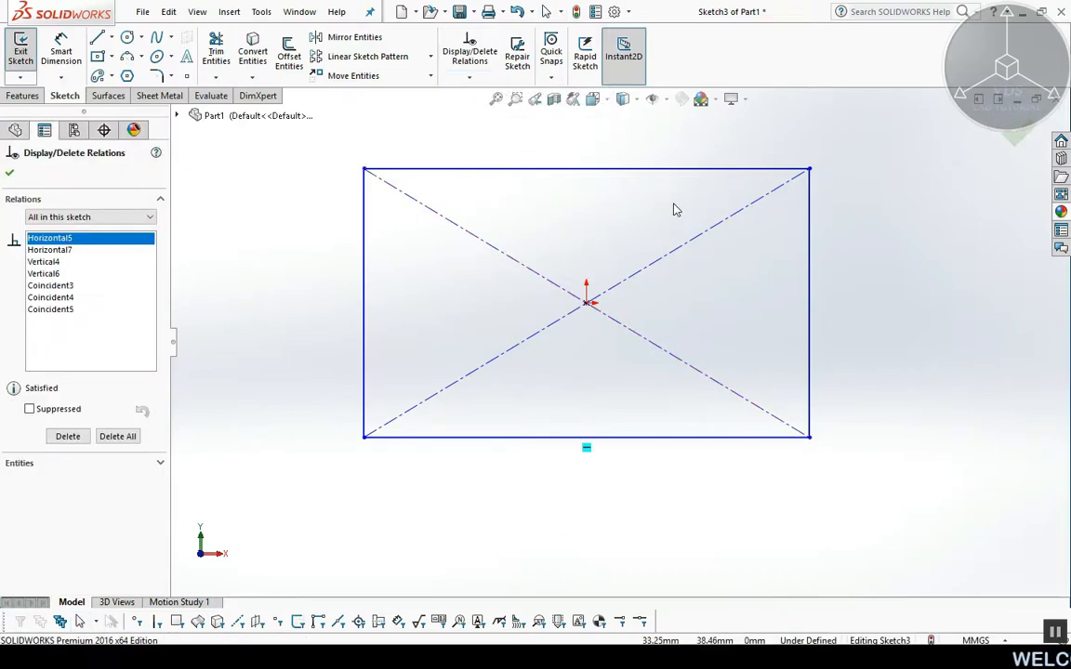
click(65, 239)
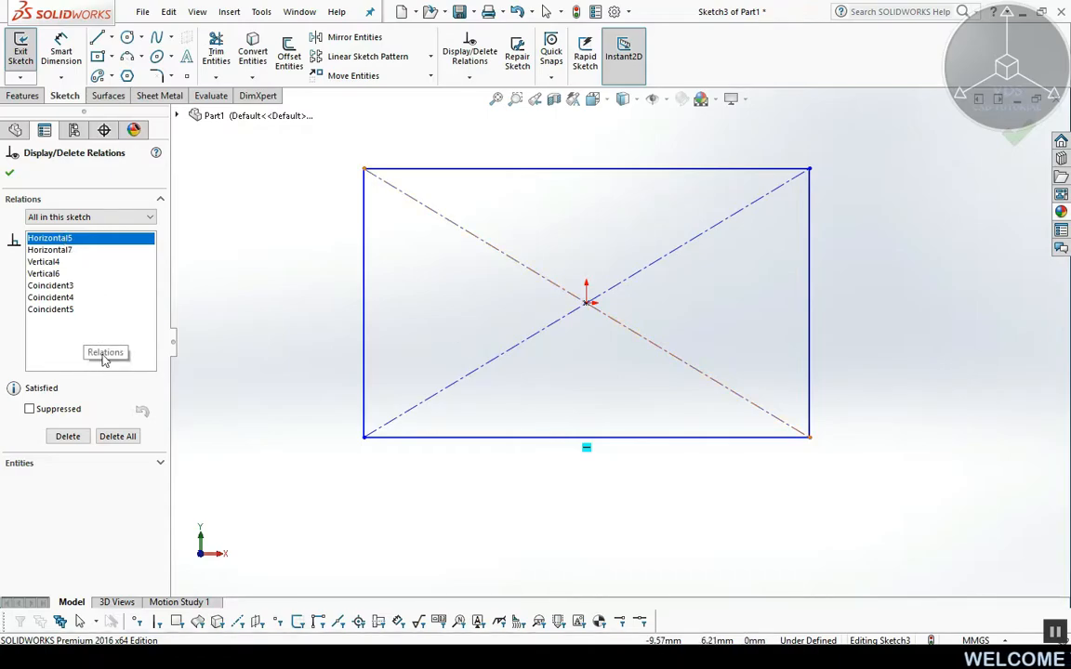
click(117, 437)
click(9, 173)
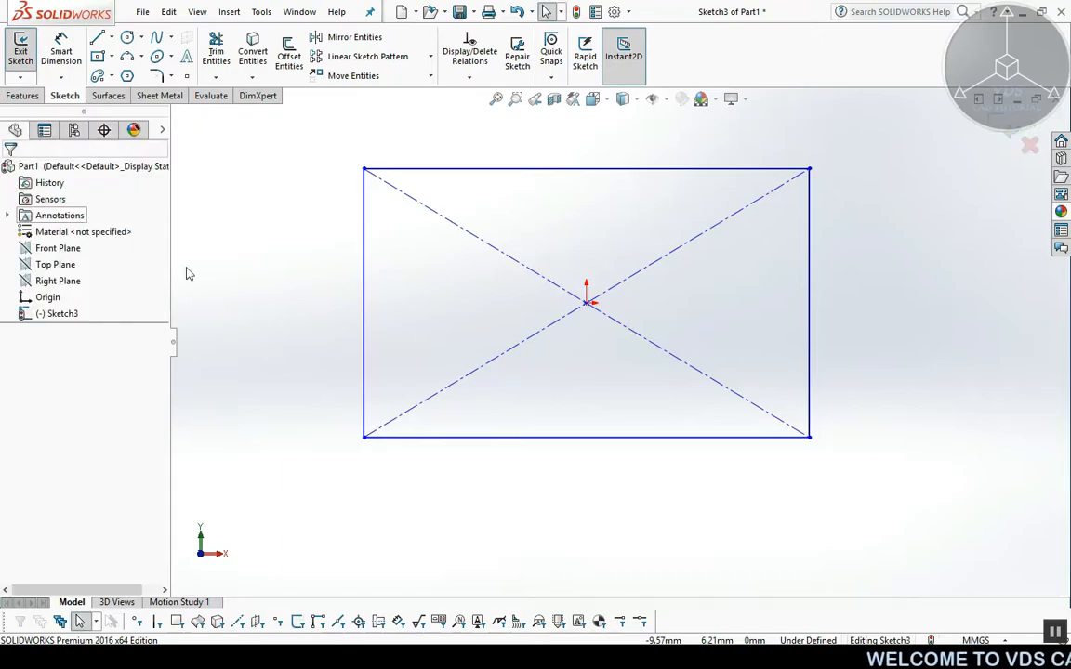
Test the rectangle without relations by moving its upper-right corner slightly inward, and undo the move
drag(809, 169, 772, 175)
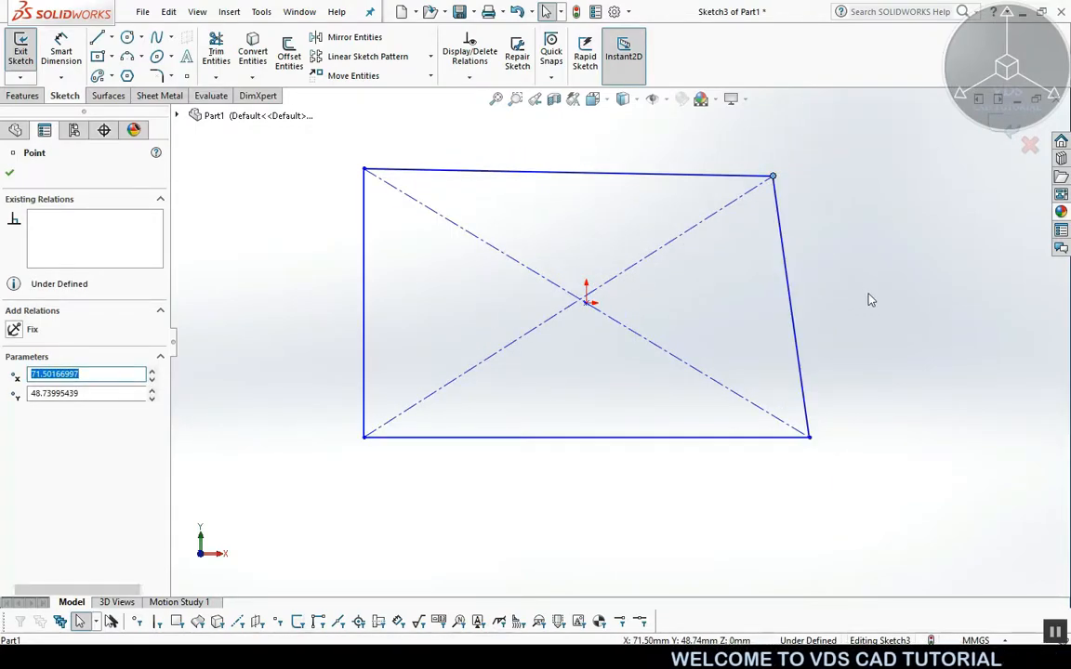
key(ctrl+z)
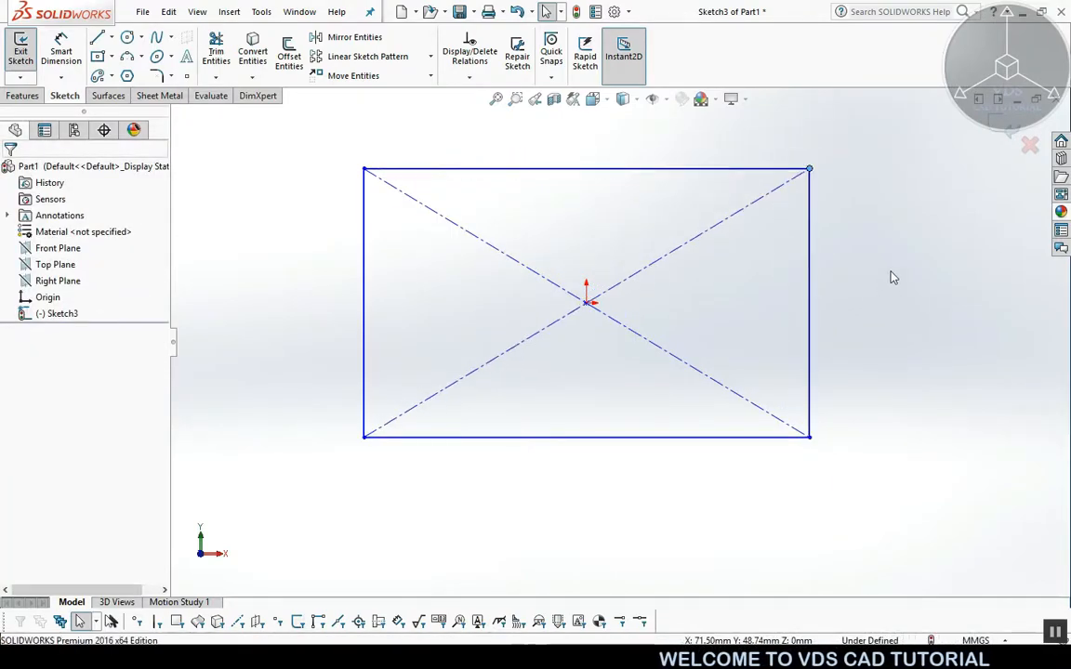
click(469, 79)
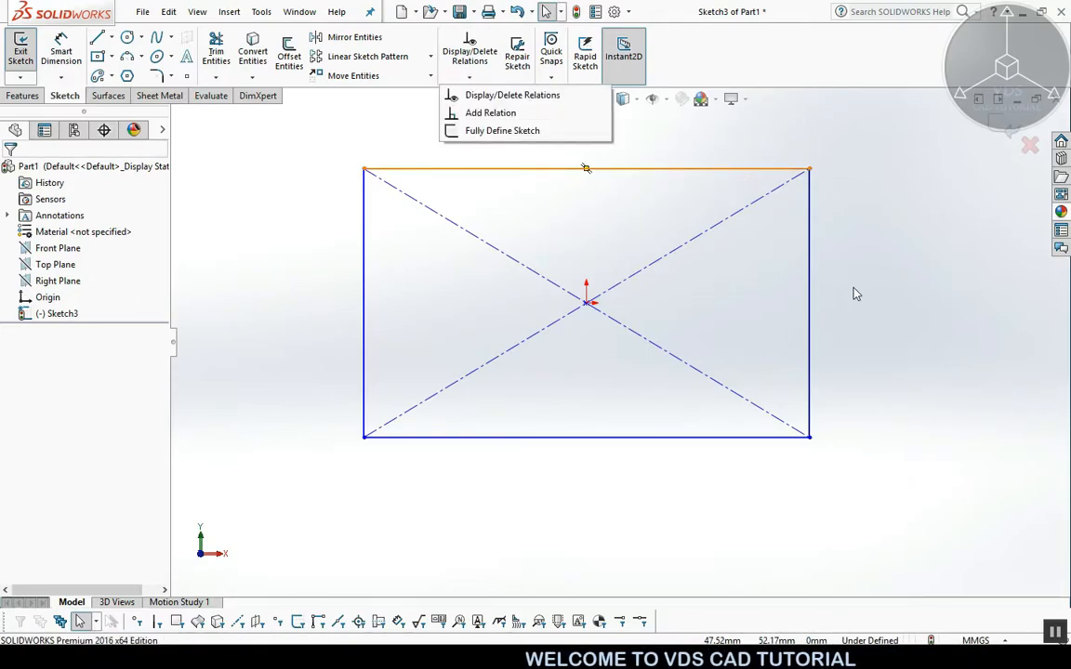
click(897, 222)
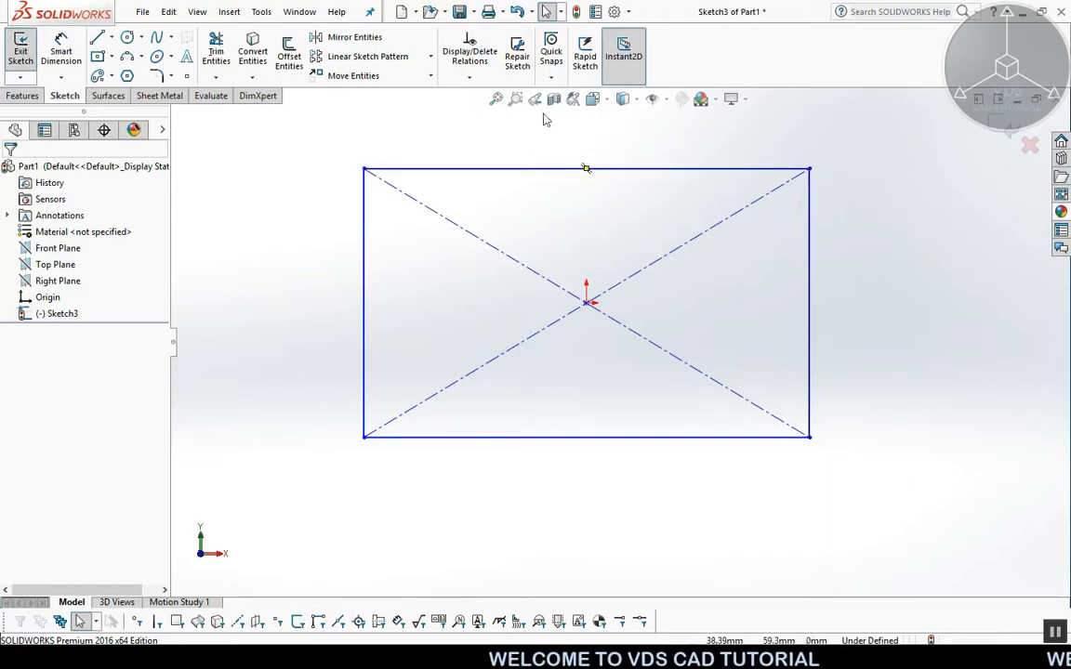
Add a Horizontal relation to the rectangle's top line and check it in the line's properties
click(471, 78)
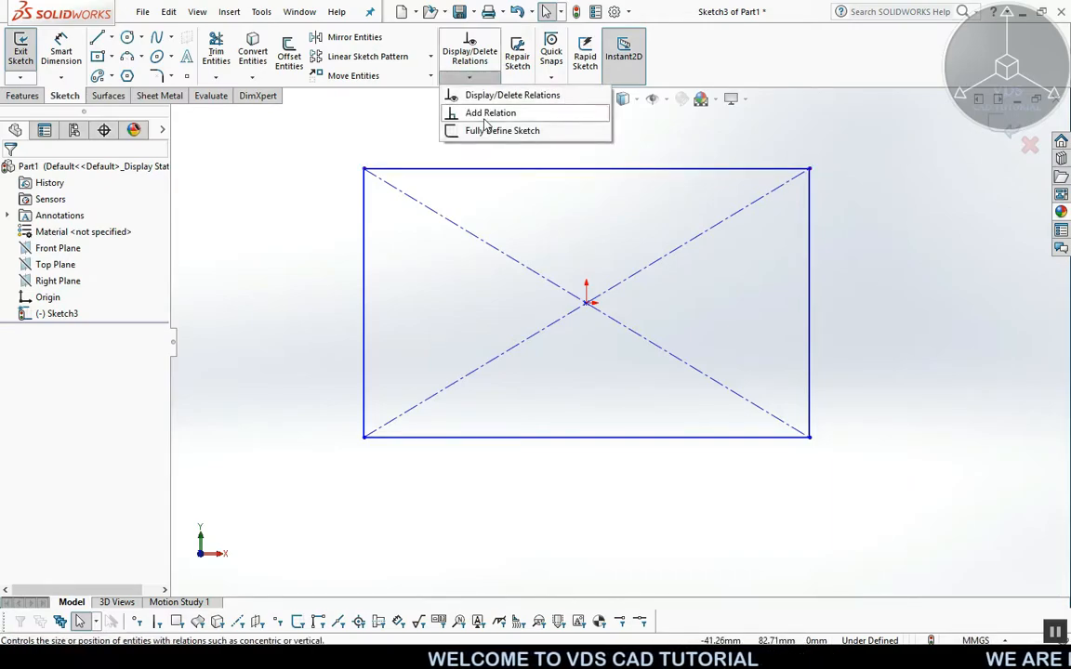
click(485, 115)
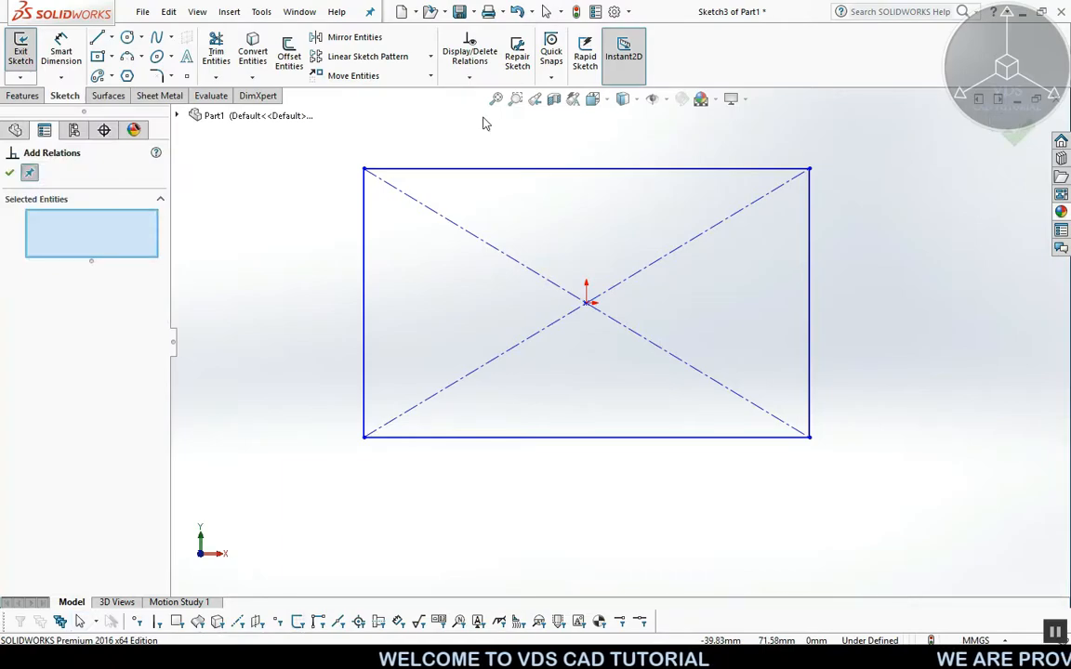
click(498, 175)
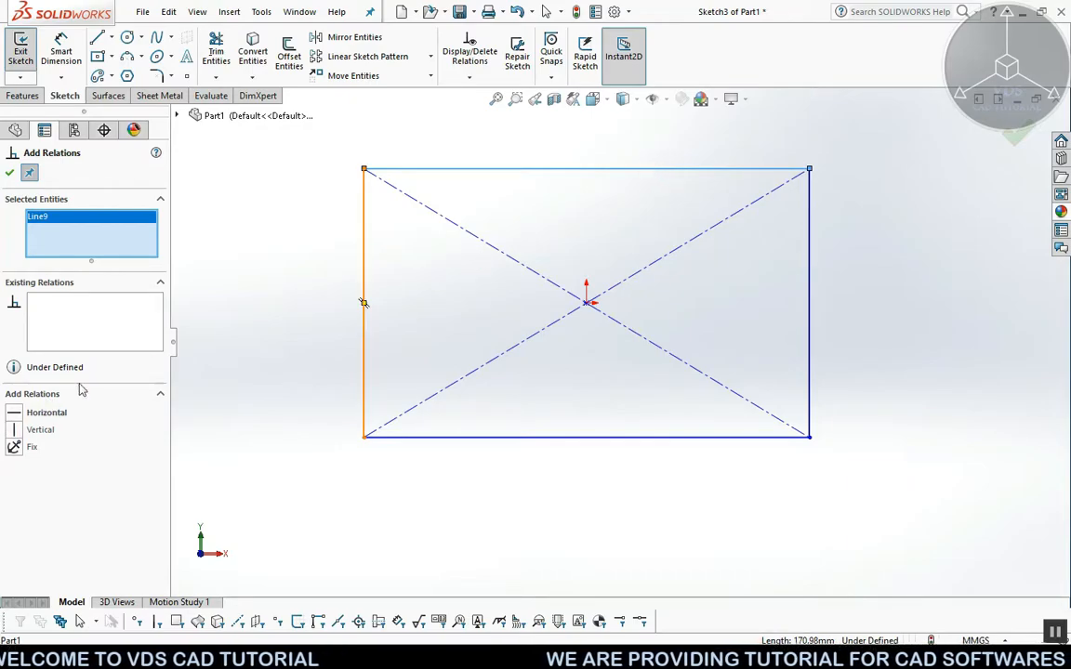
click(14, 414)
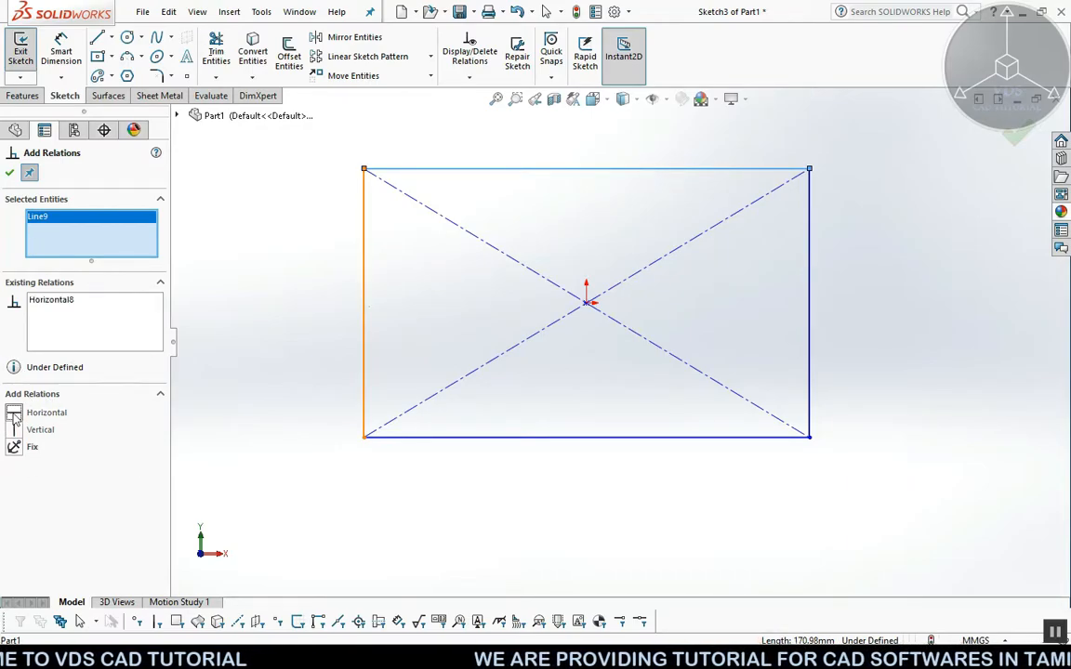
click(9, 173)
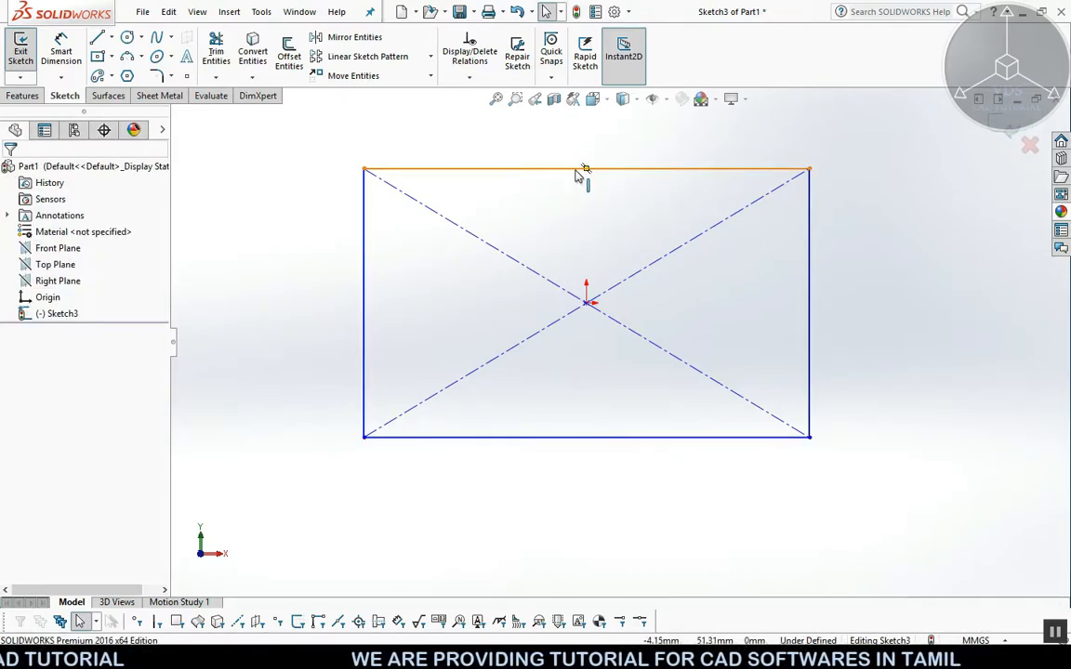
click(581, 170)
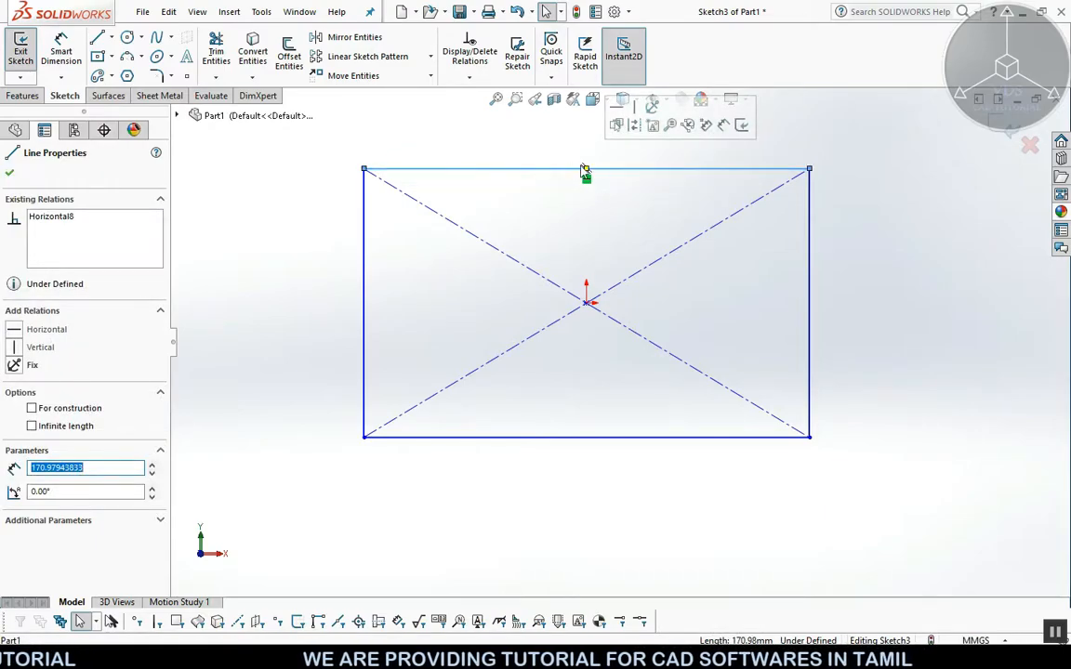
click(743, 270)
click(809, 277)
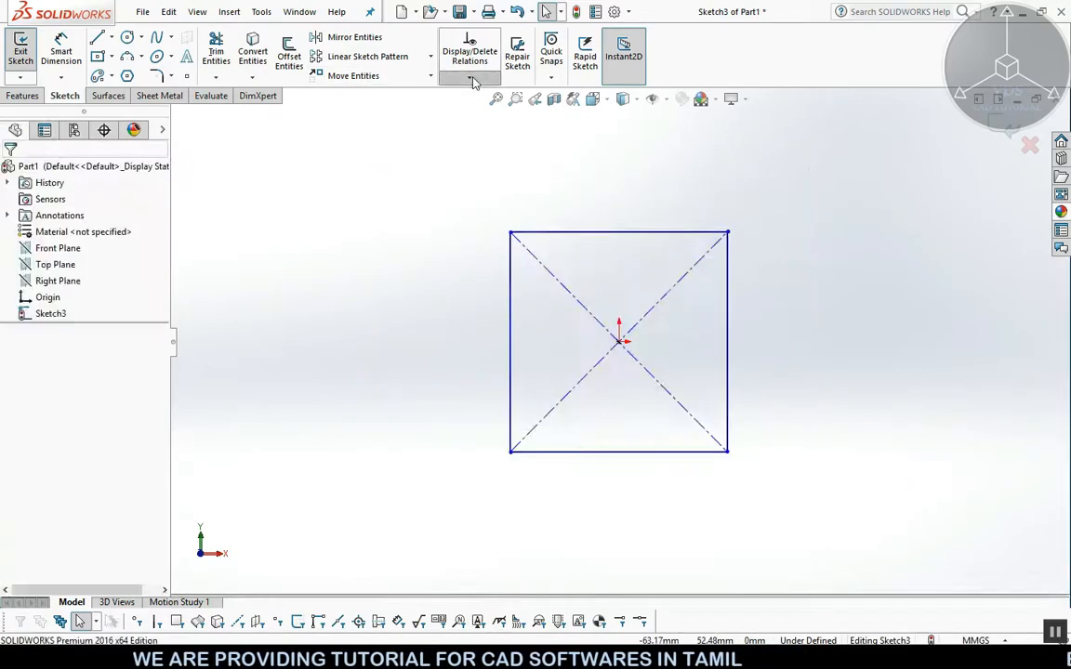
Dimension the square's width above it and its height on its left side with Smart Dimension, keeping the drawn values
click(471, 78)
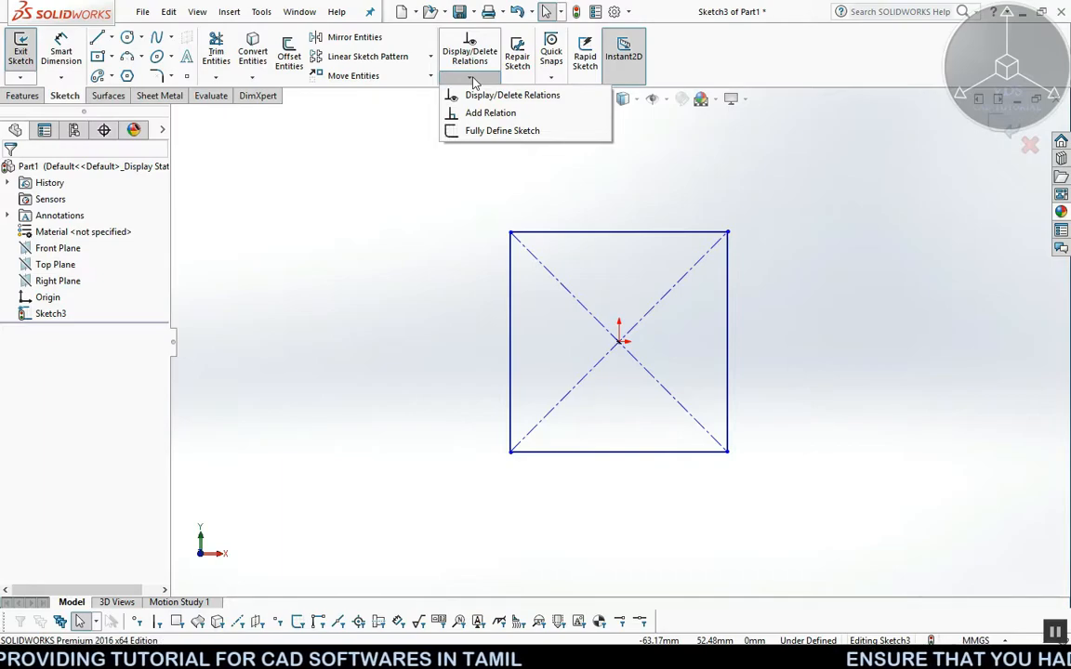
click(60, 51)
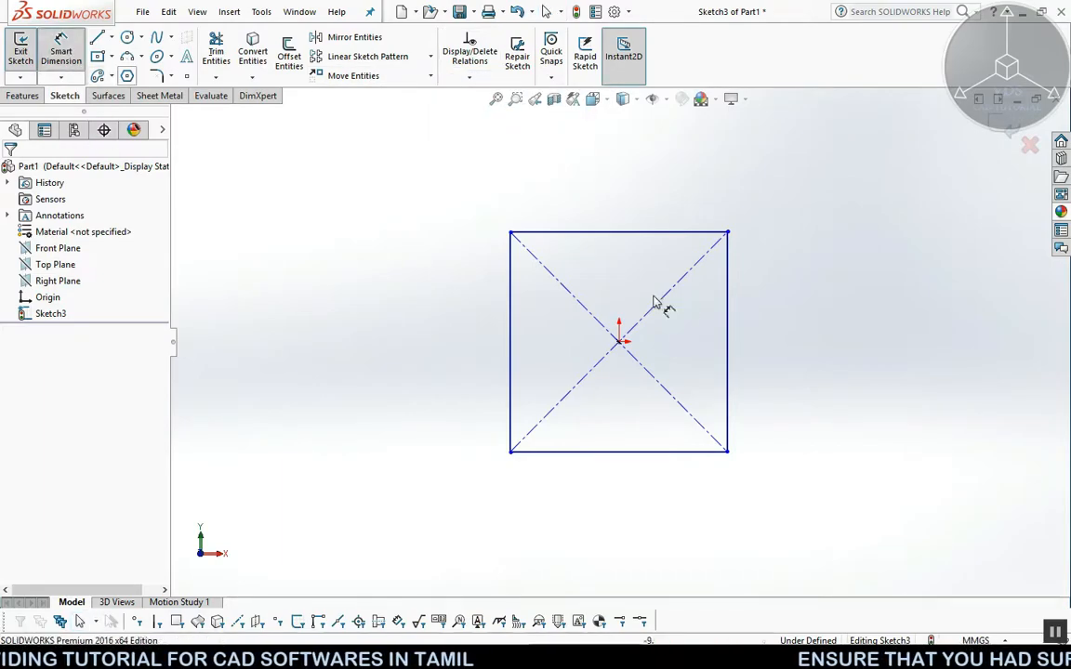
click(619, 231)
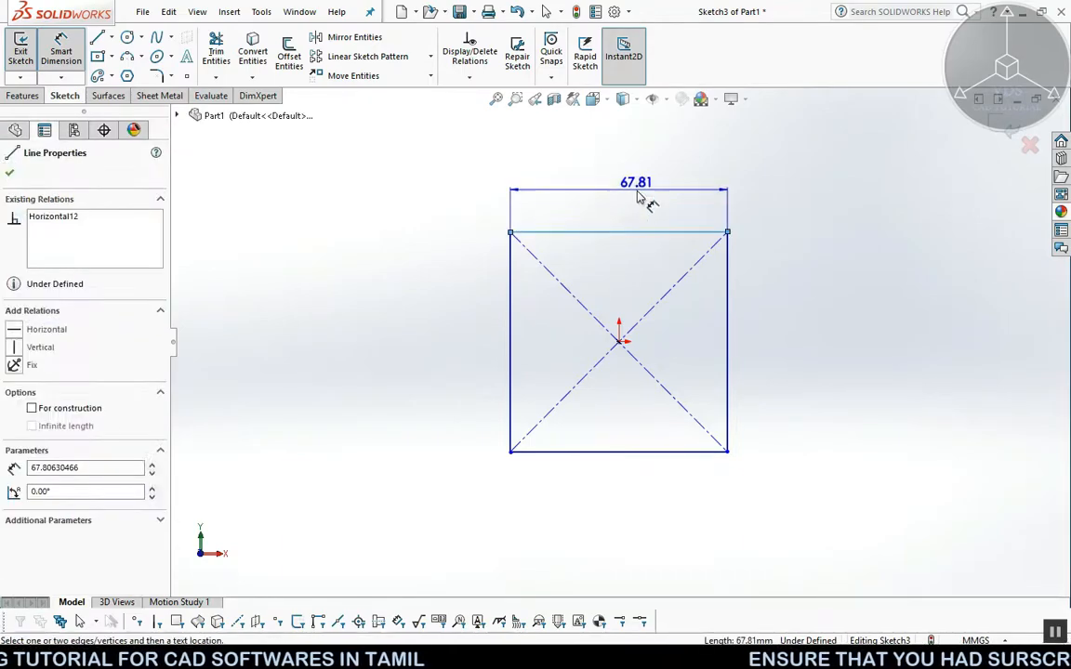
click(641, 200)
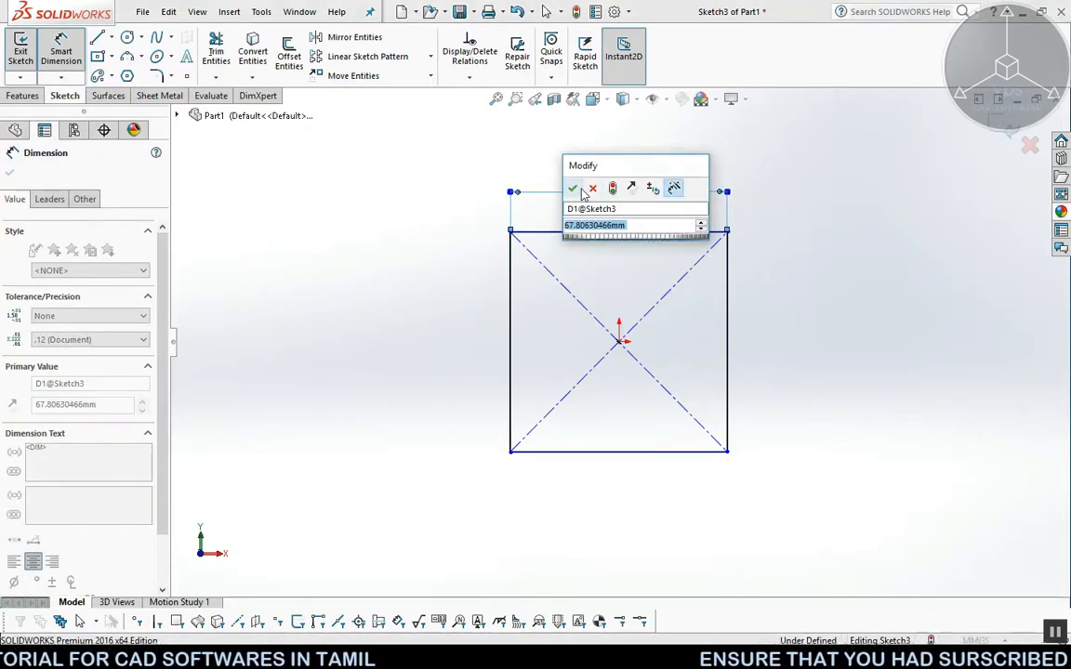
key(Return)
click(607, 232)
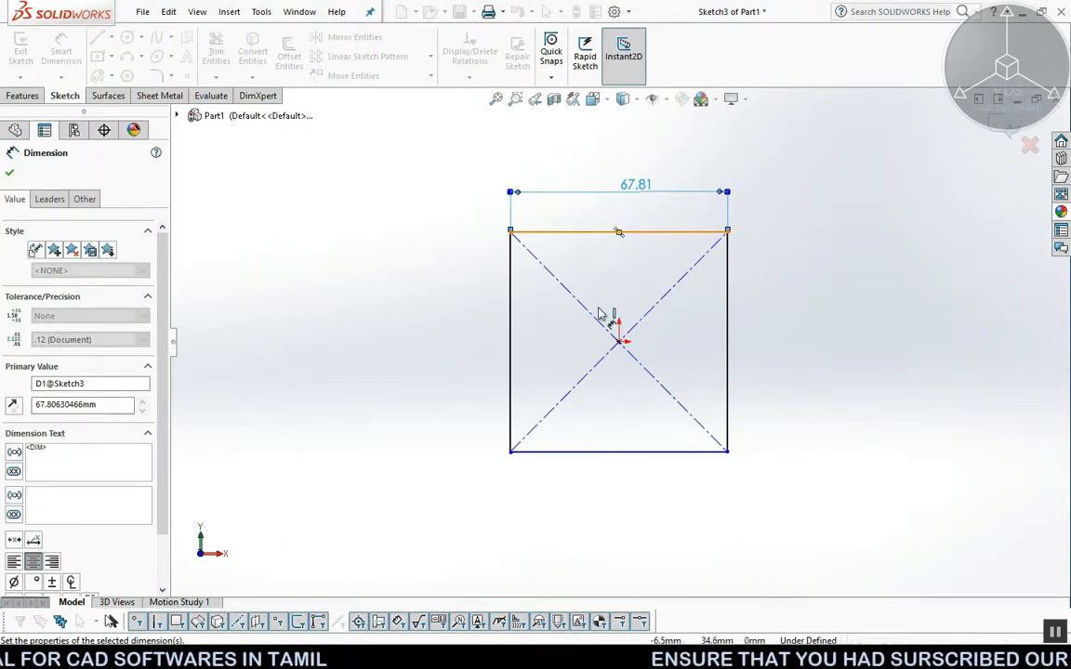
click(609, 453)
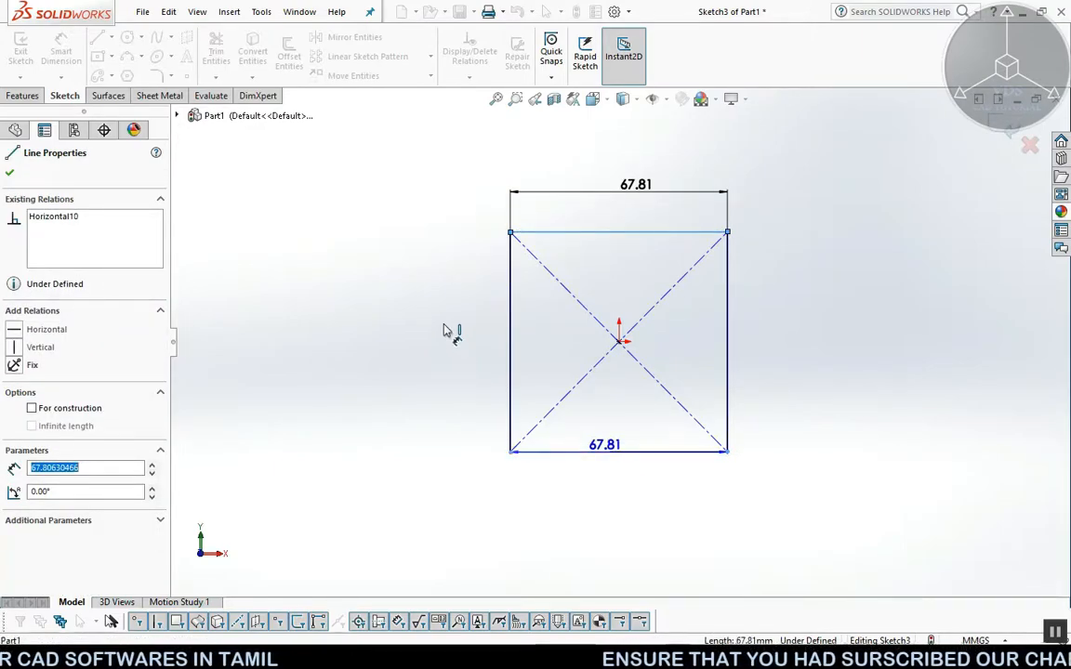
click(409, 325)
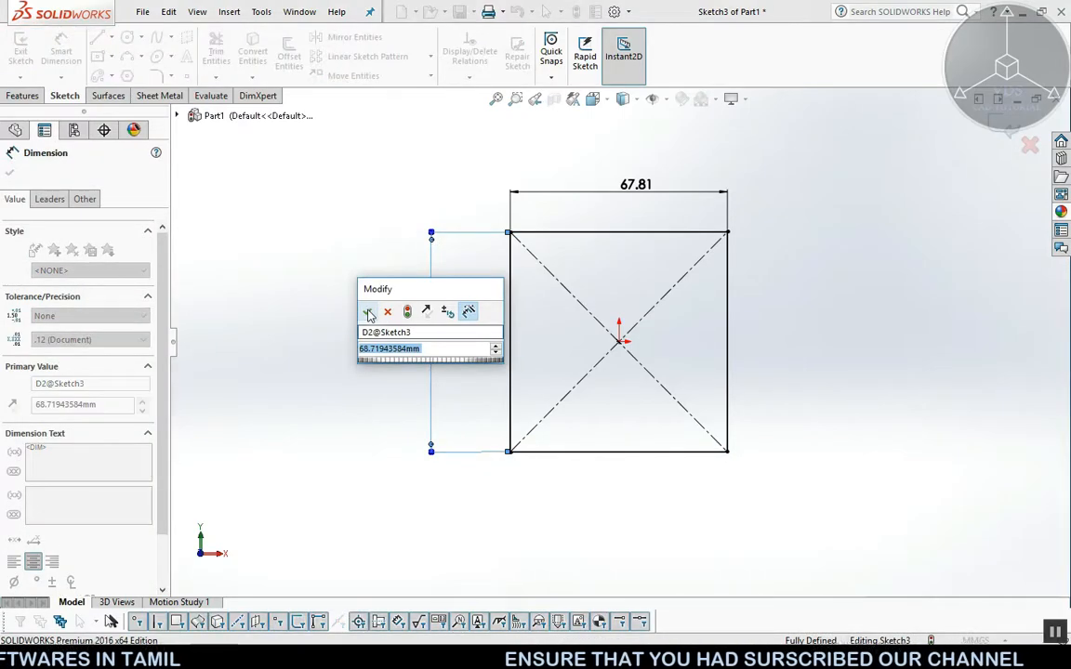
key(Return)
click(716, 313)
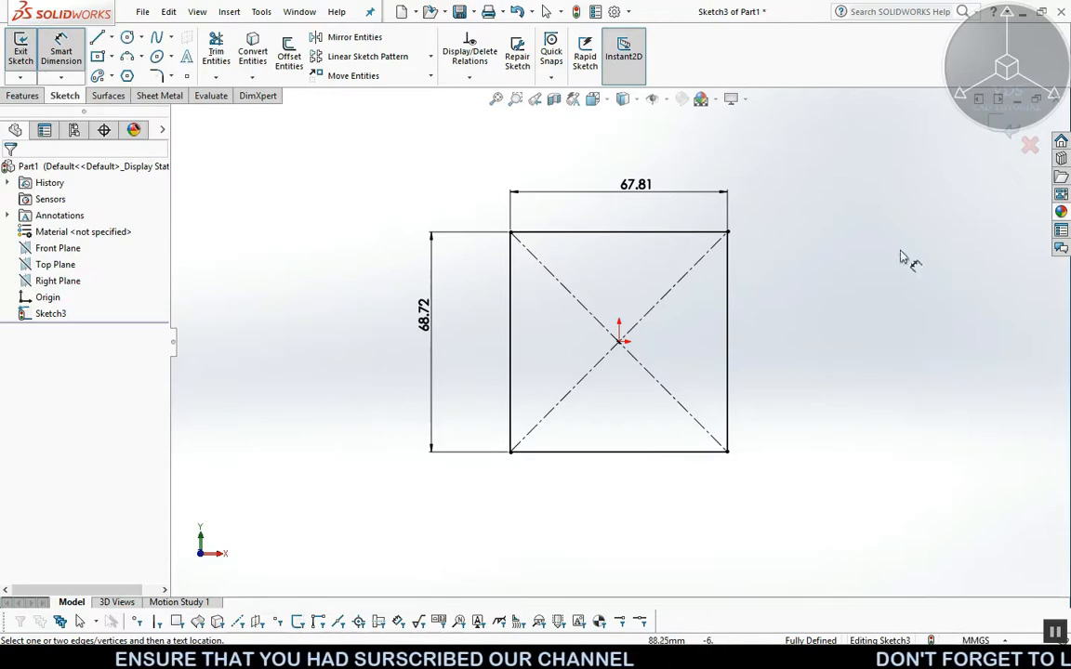
Open the square's width dimension for editing
double_click(634, 190)
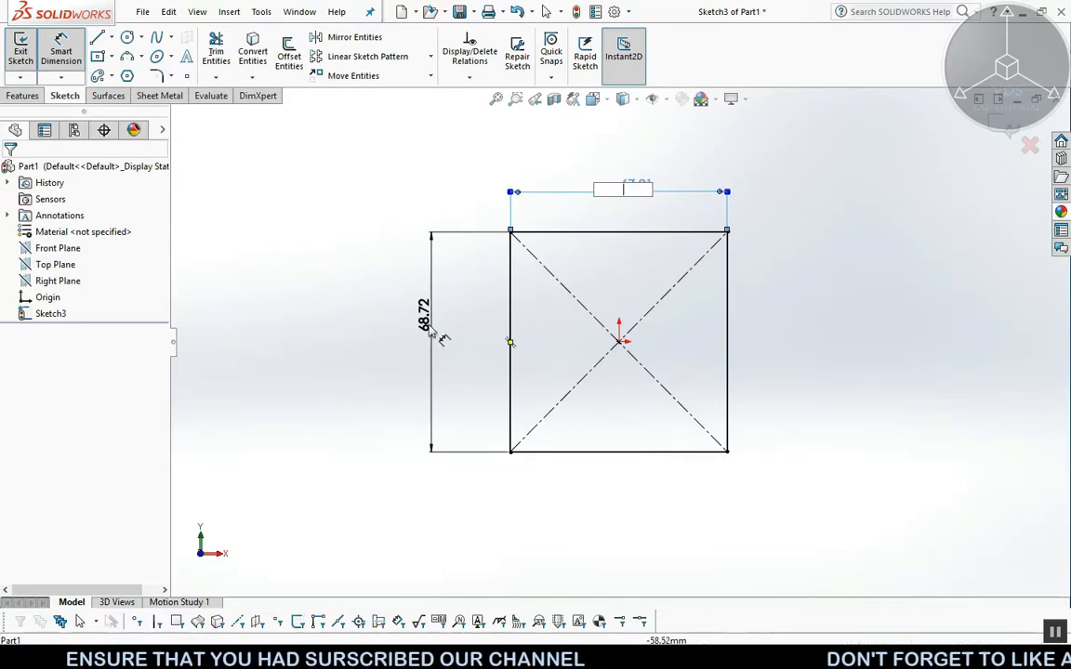